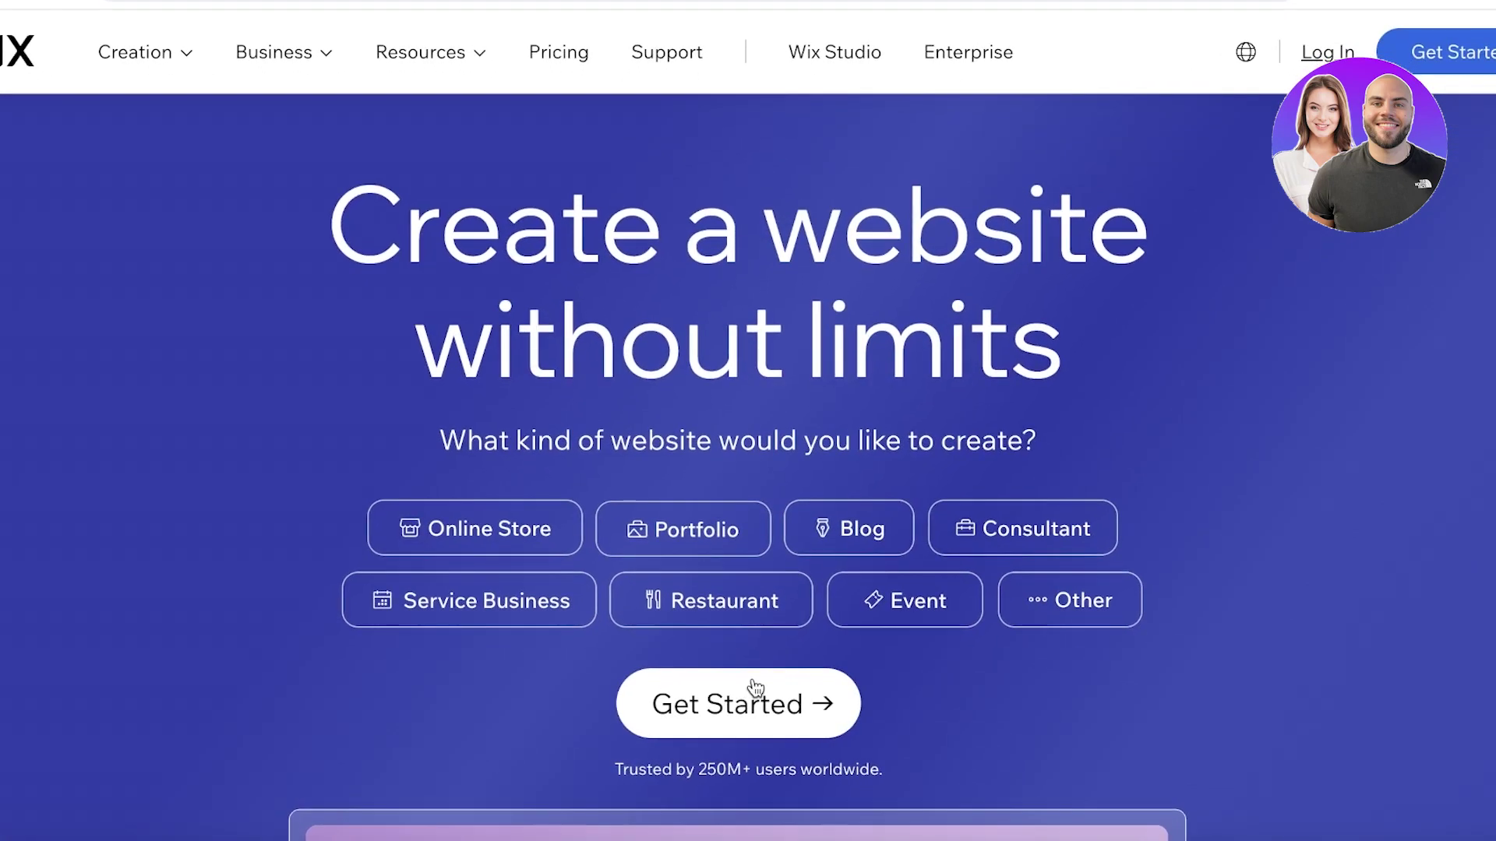
Step: Get started with Wix and sign in using an existing Google account
click(755, 687)
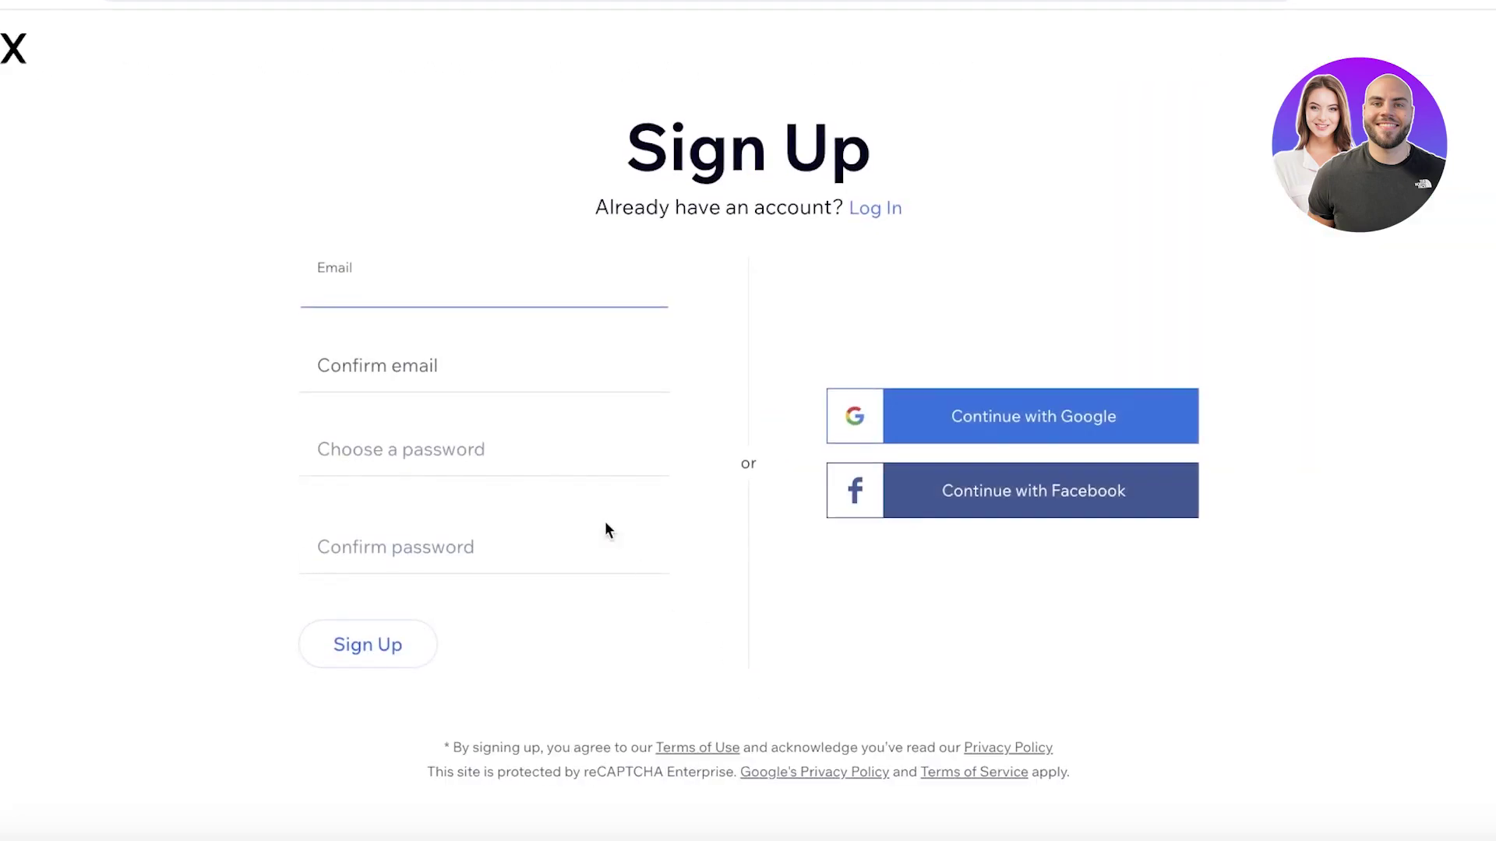
click(931, 428)
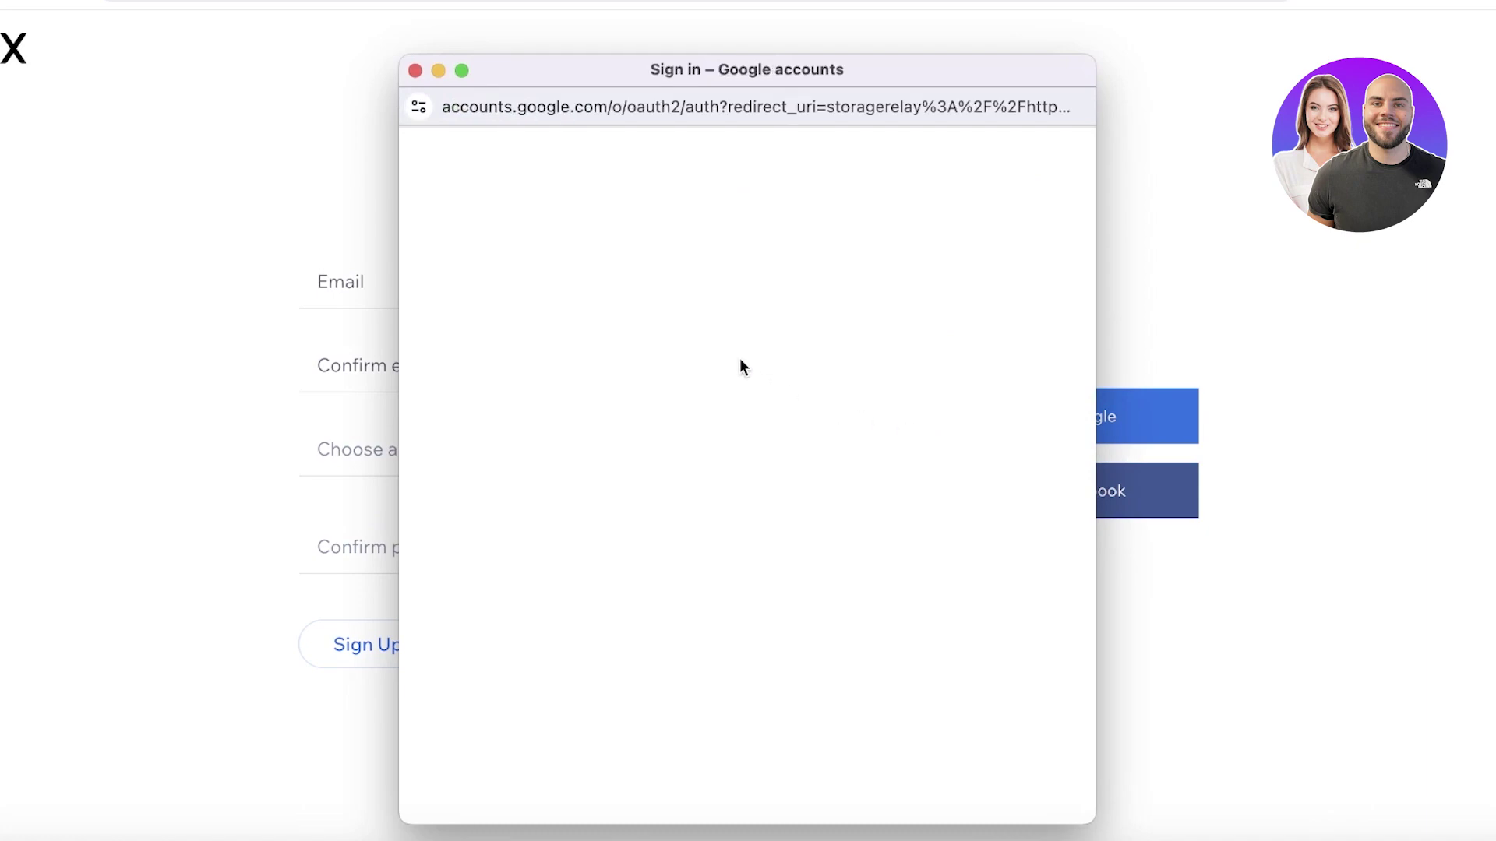
click(630, 422)
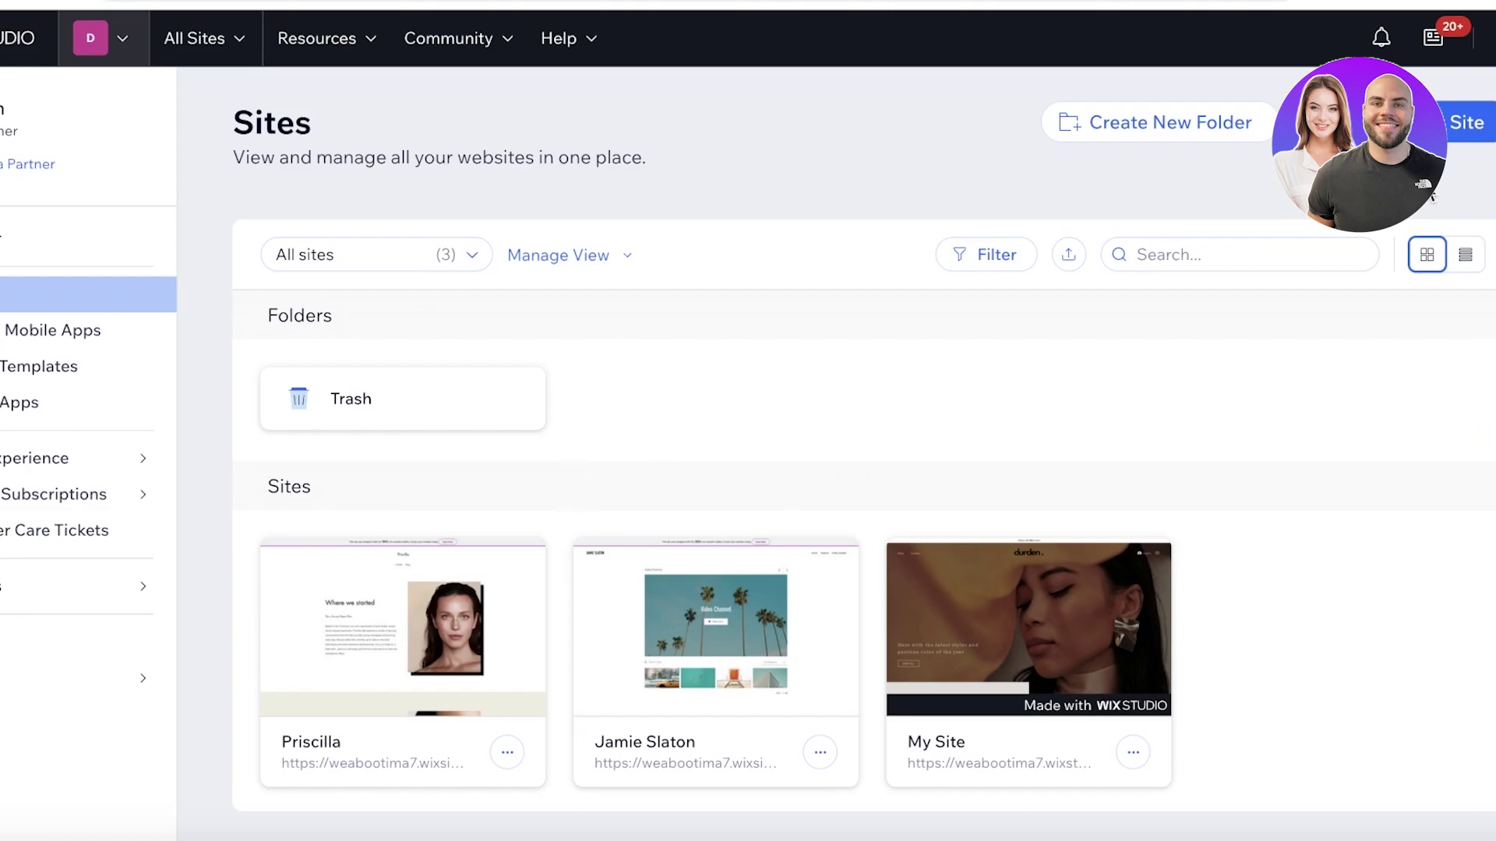
Step: Create a new Studio site from a blank canvas and delete the empty section below the header
click(1468, 122)
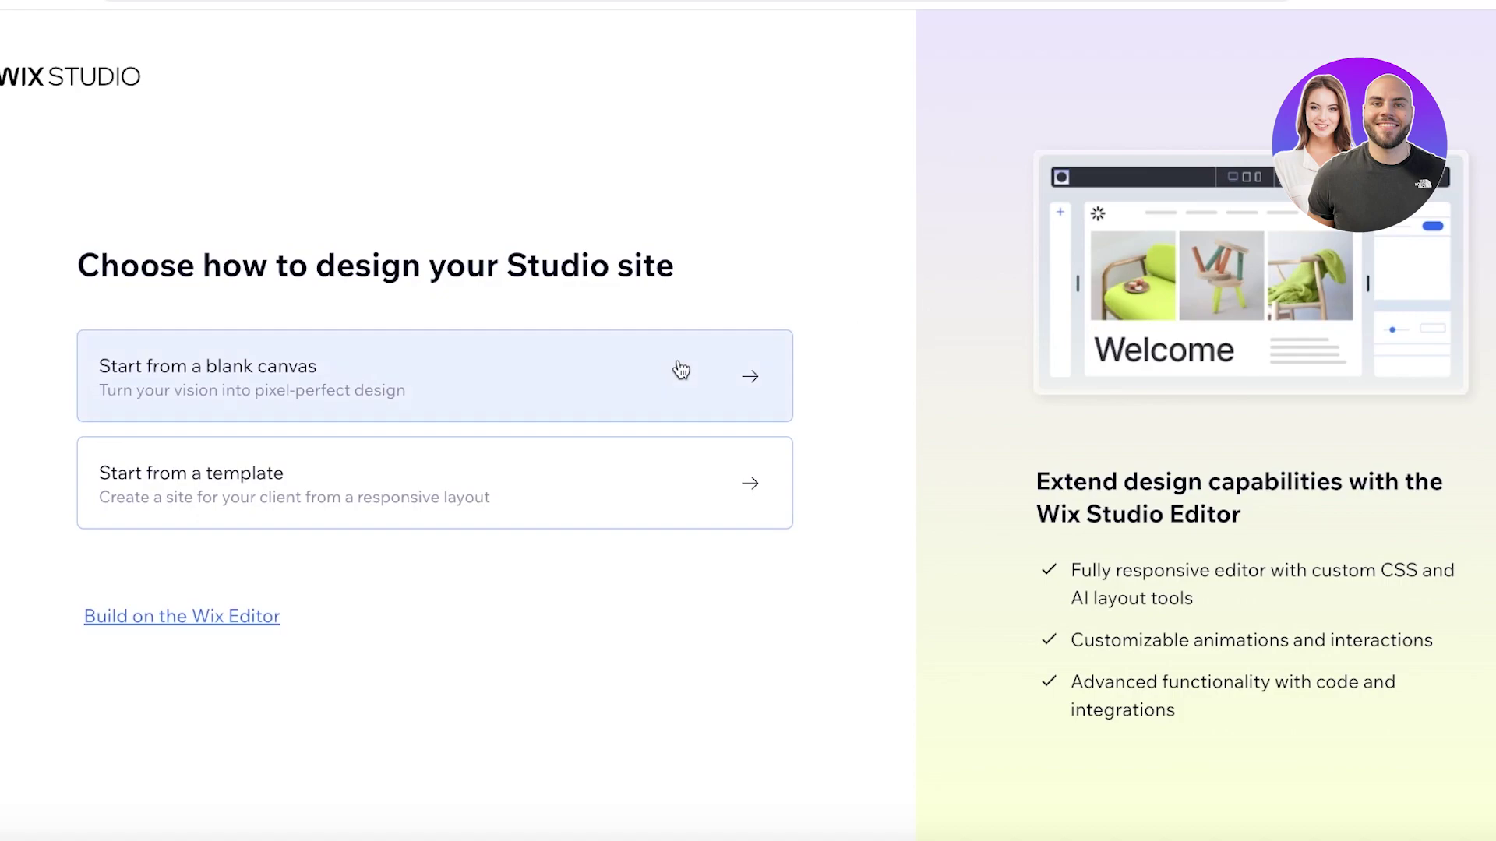
click(553, 391)
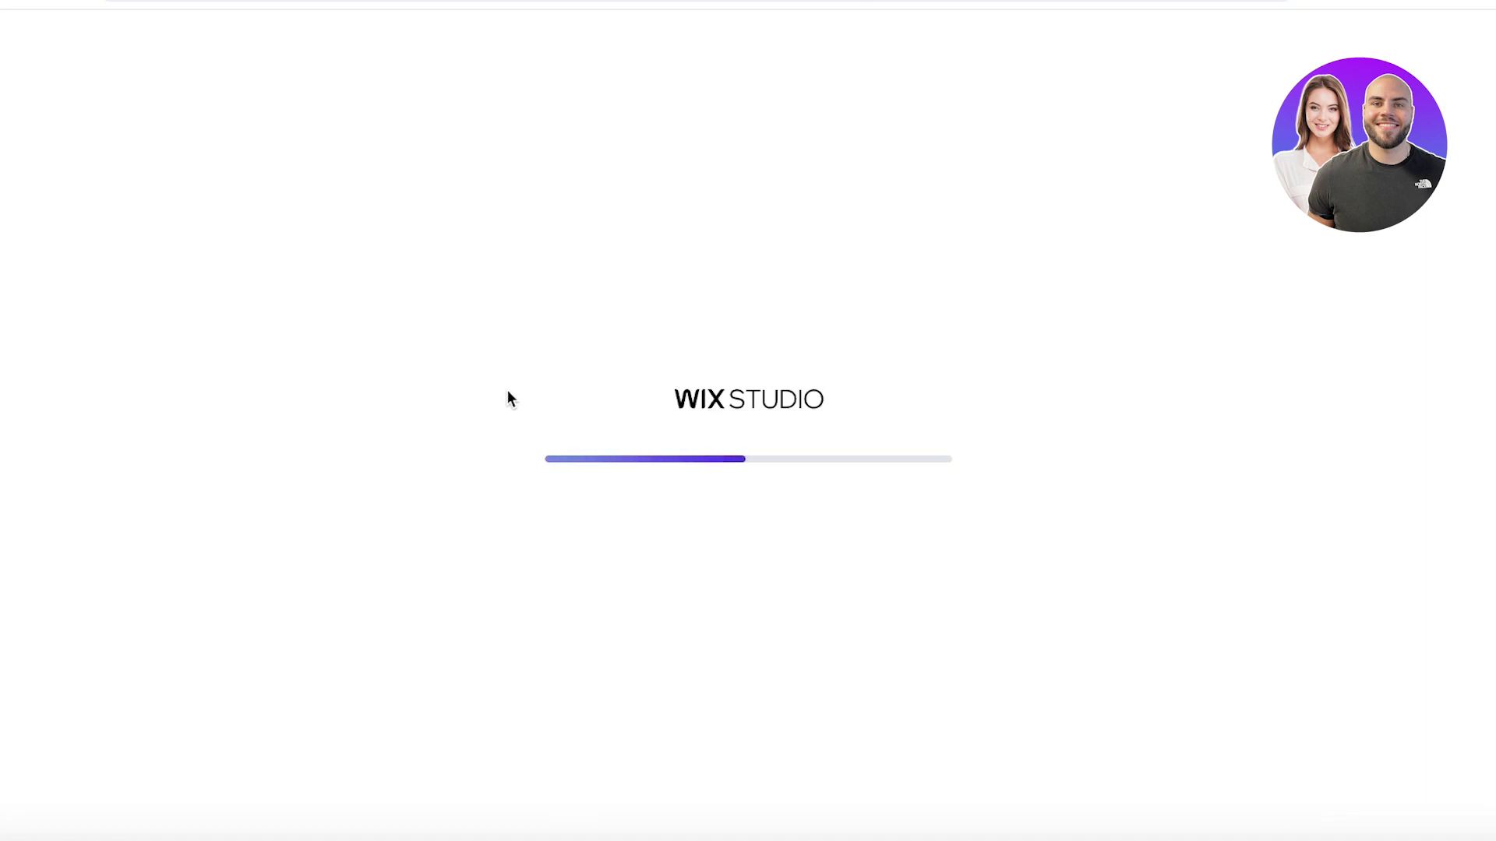
scroll(920, 330, down, 3)
scroll(921, 333, up, 1)
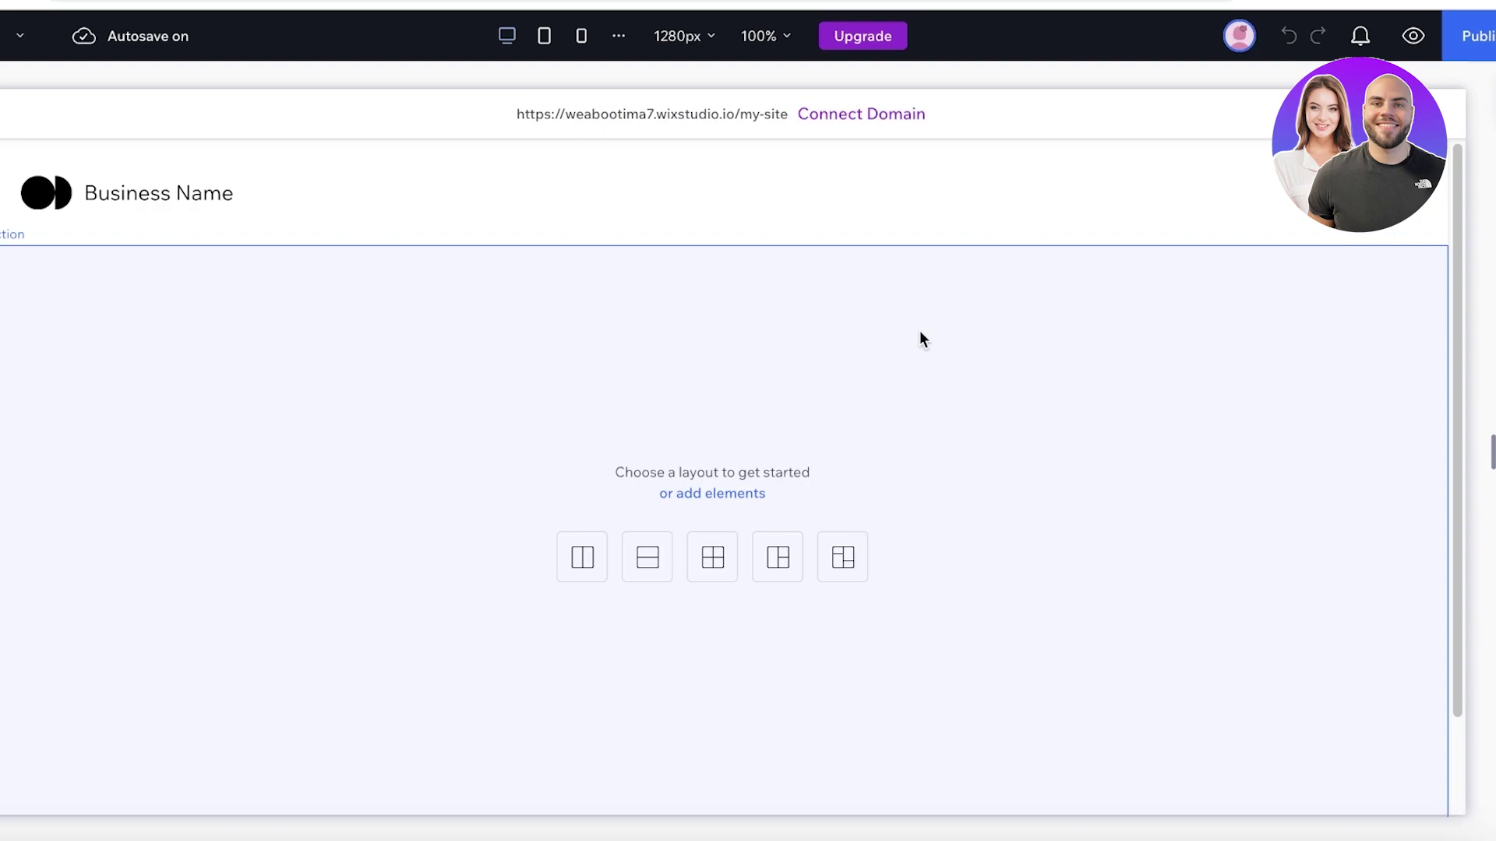
key(Delete)
Step: Replace the Business Name text in the header with EMELINE DESIGNS
click(621, 202)
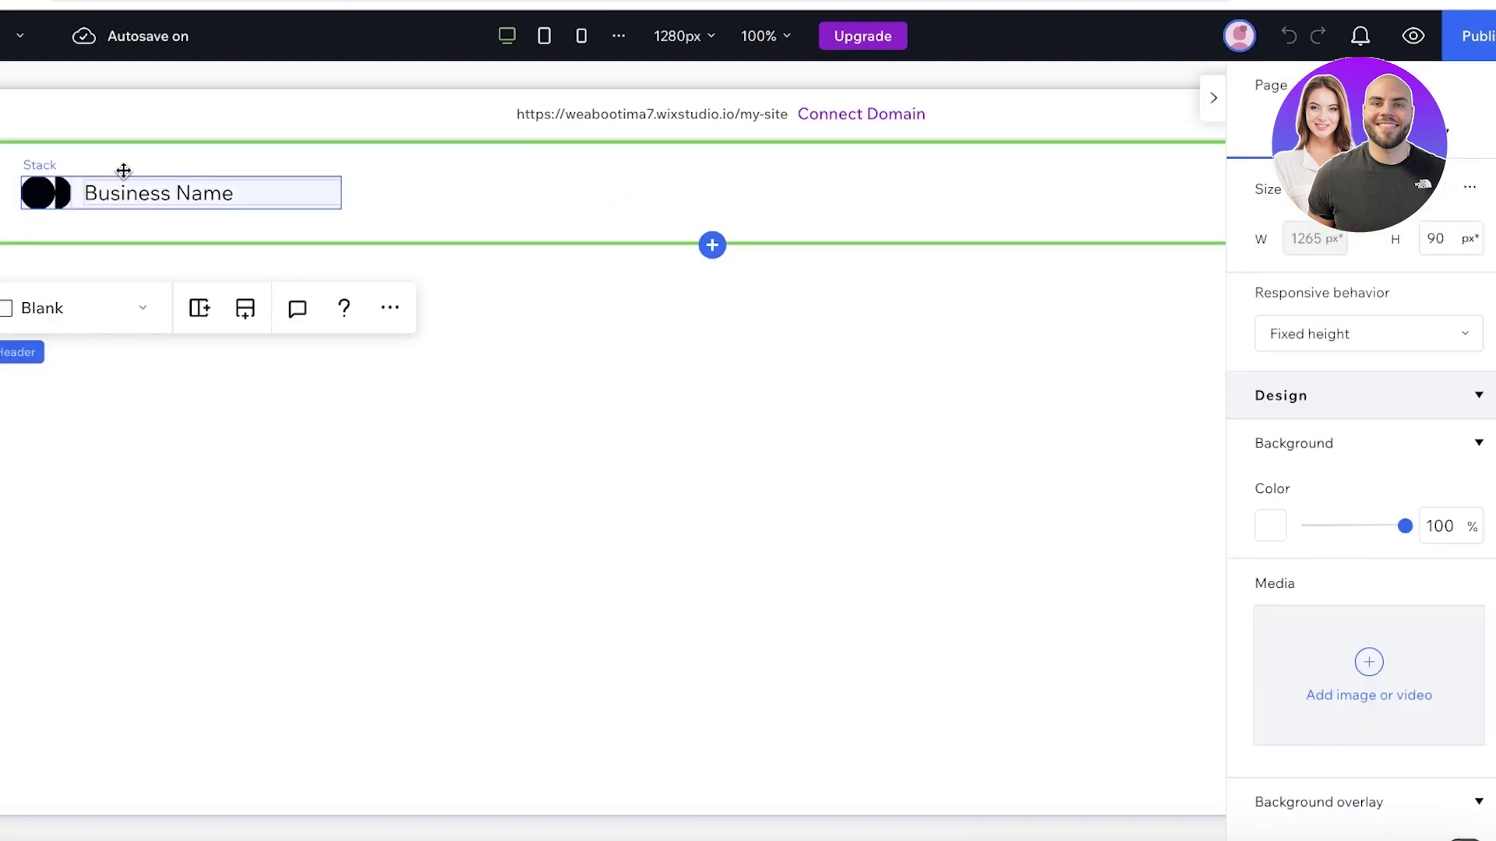
click(134, 190)
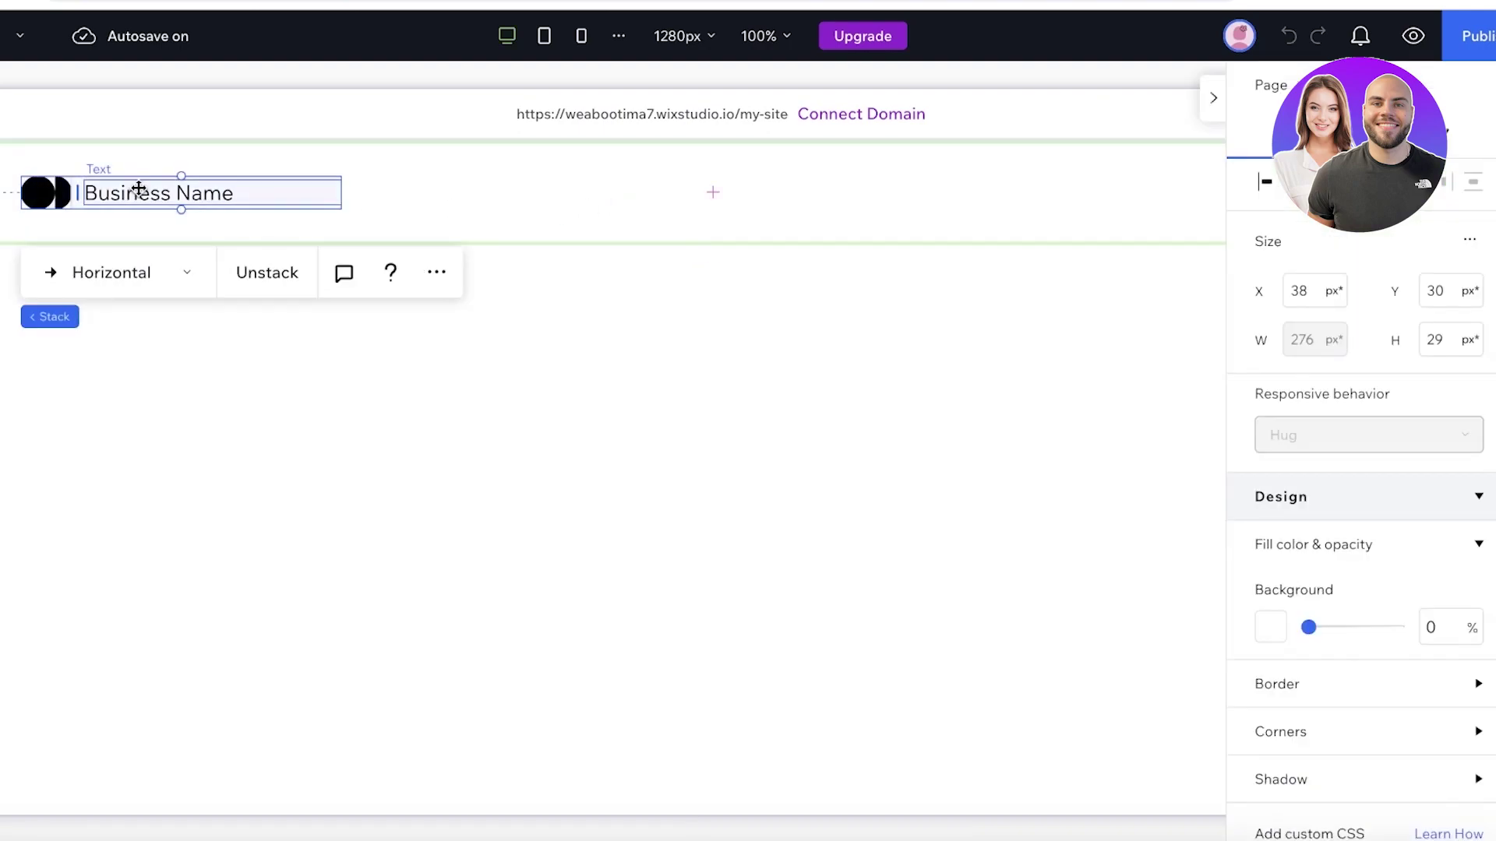
double_click(138, 188)
text(EMELINE D)
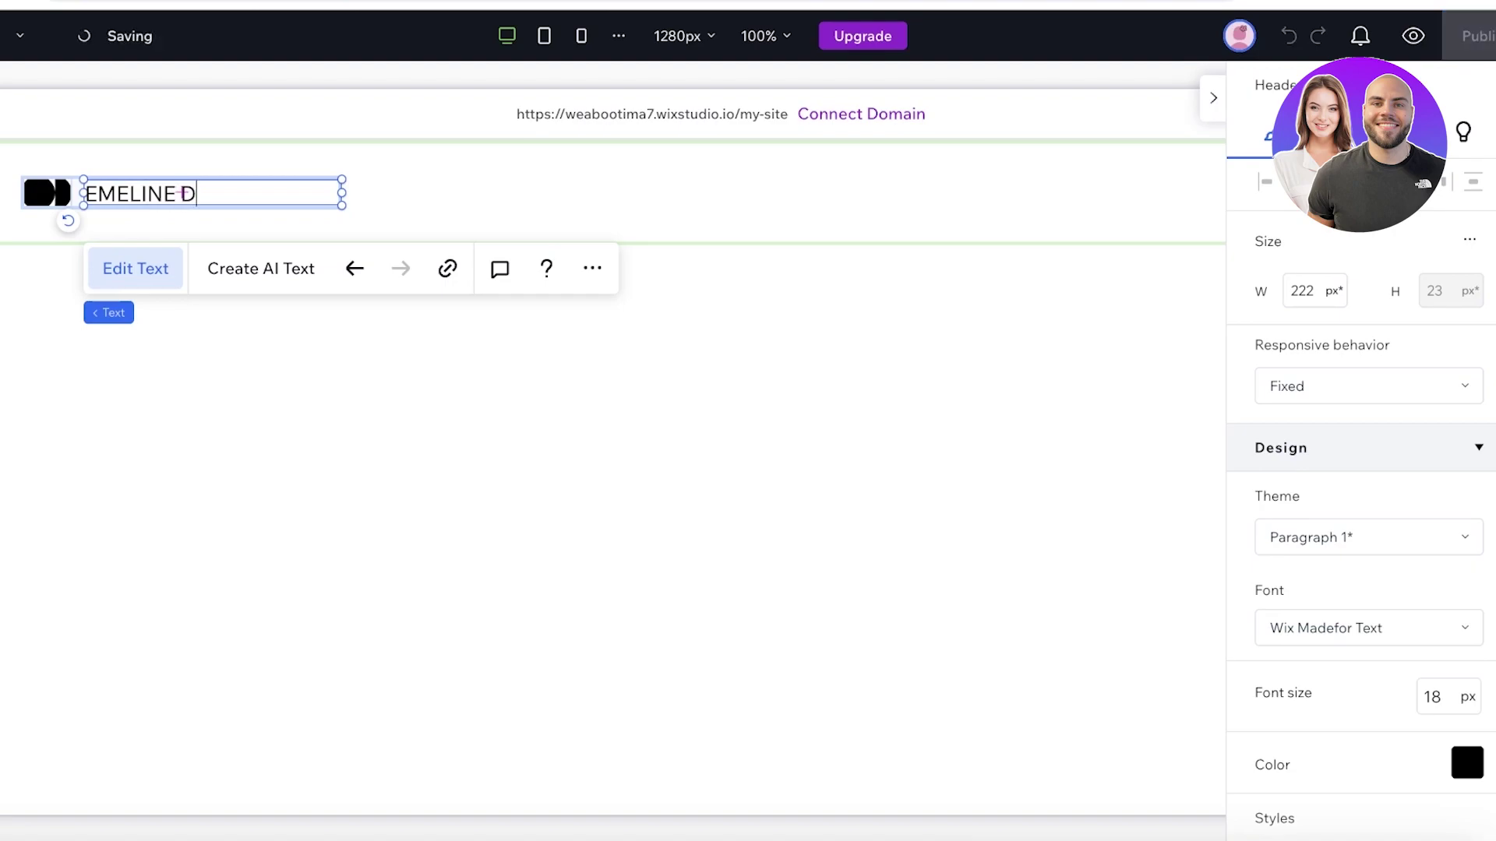
text(ESIGNS)
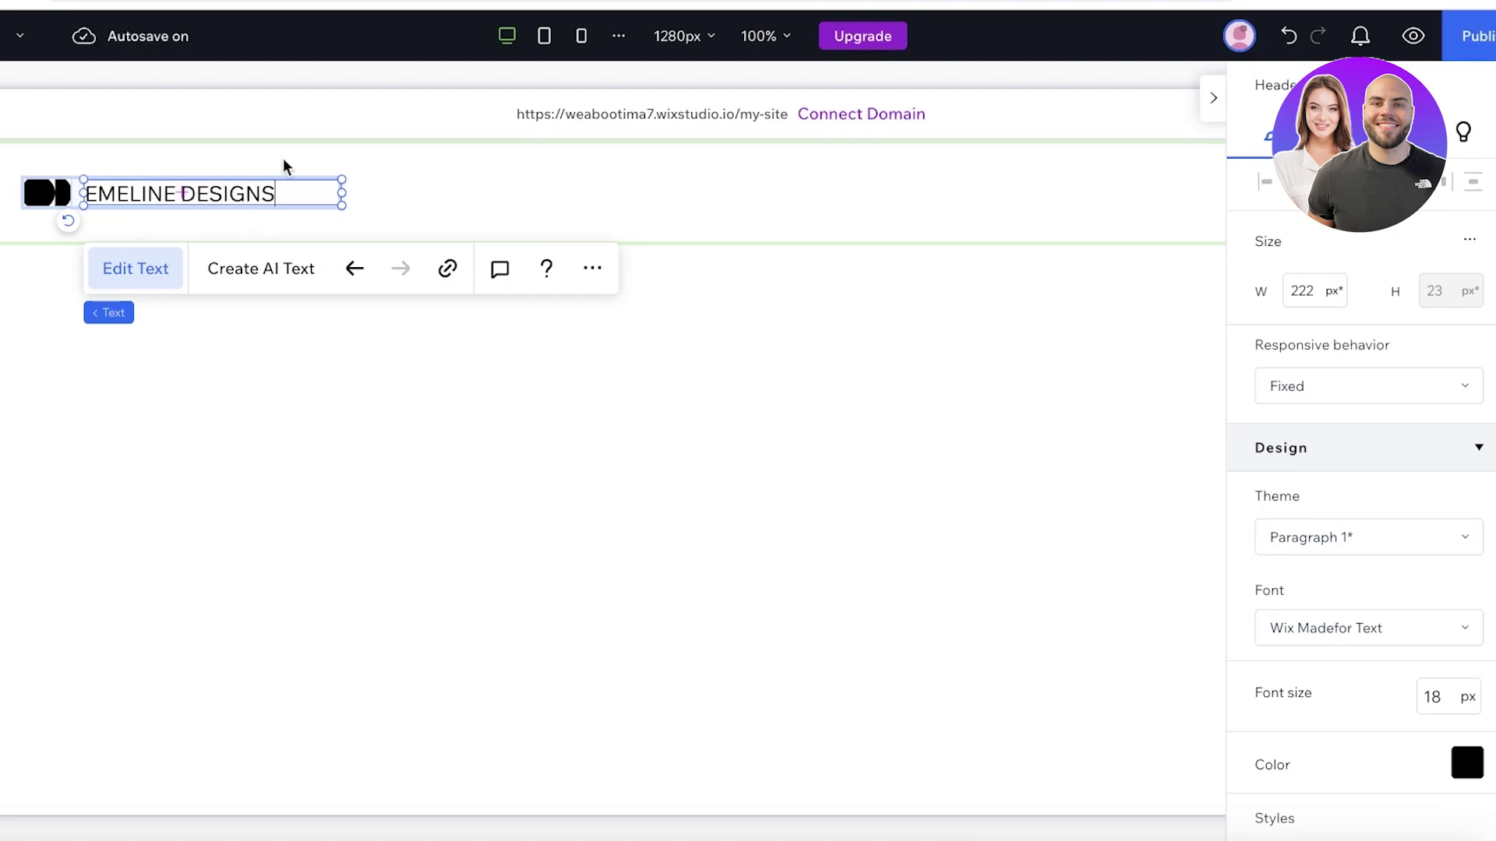
click(197, 174)
Step: Start changing the header logo's vector art and open the computer file picker for a media upload
click(40, 190)
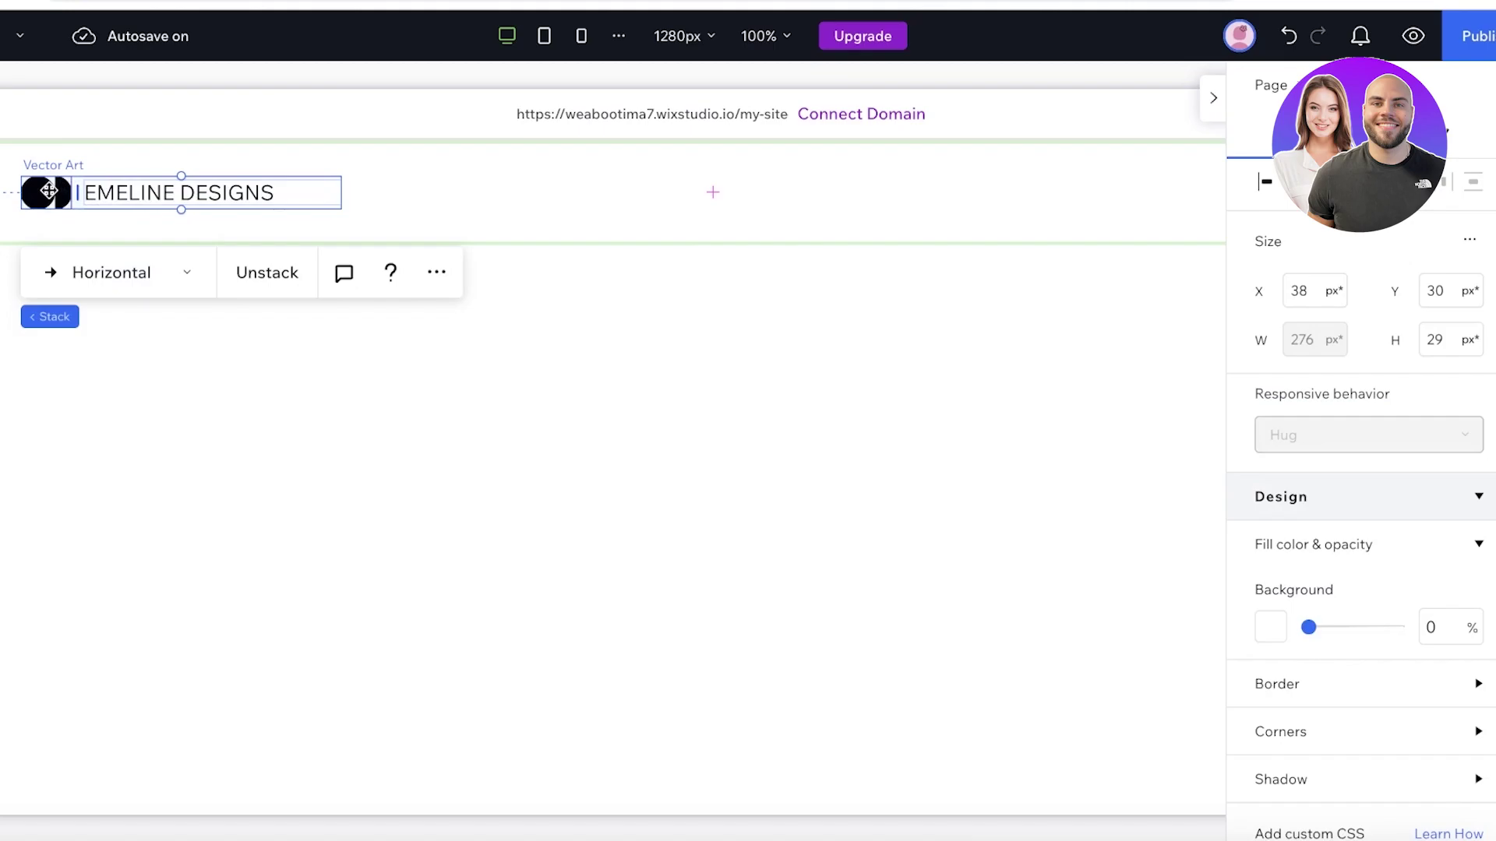
click(48, 190)
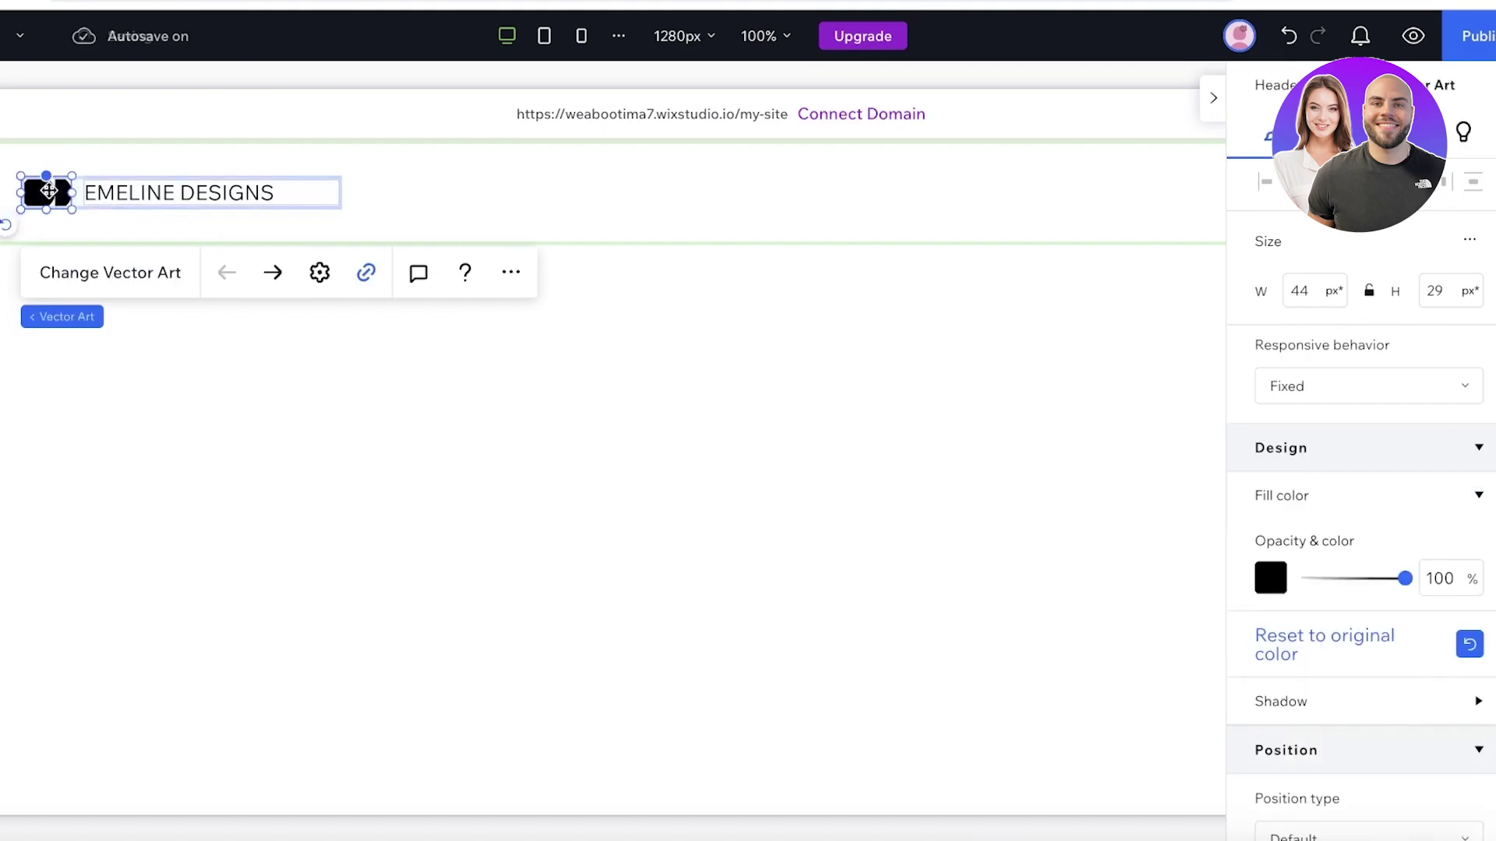
click(81, 275)
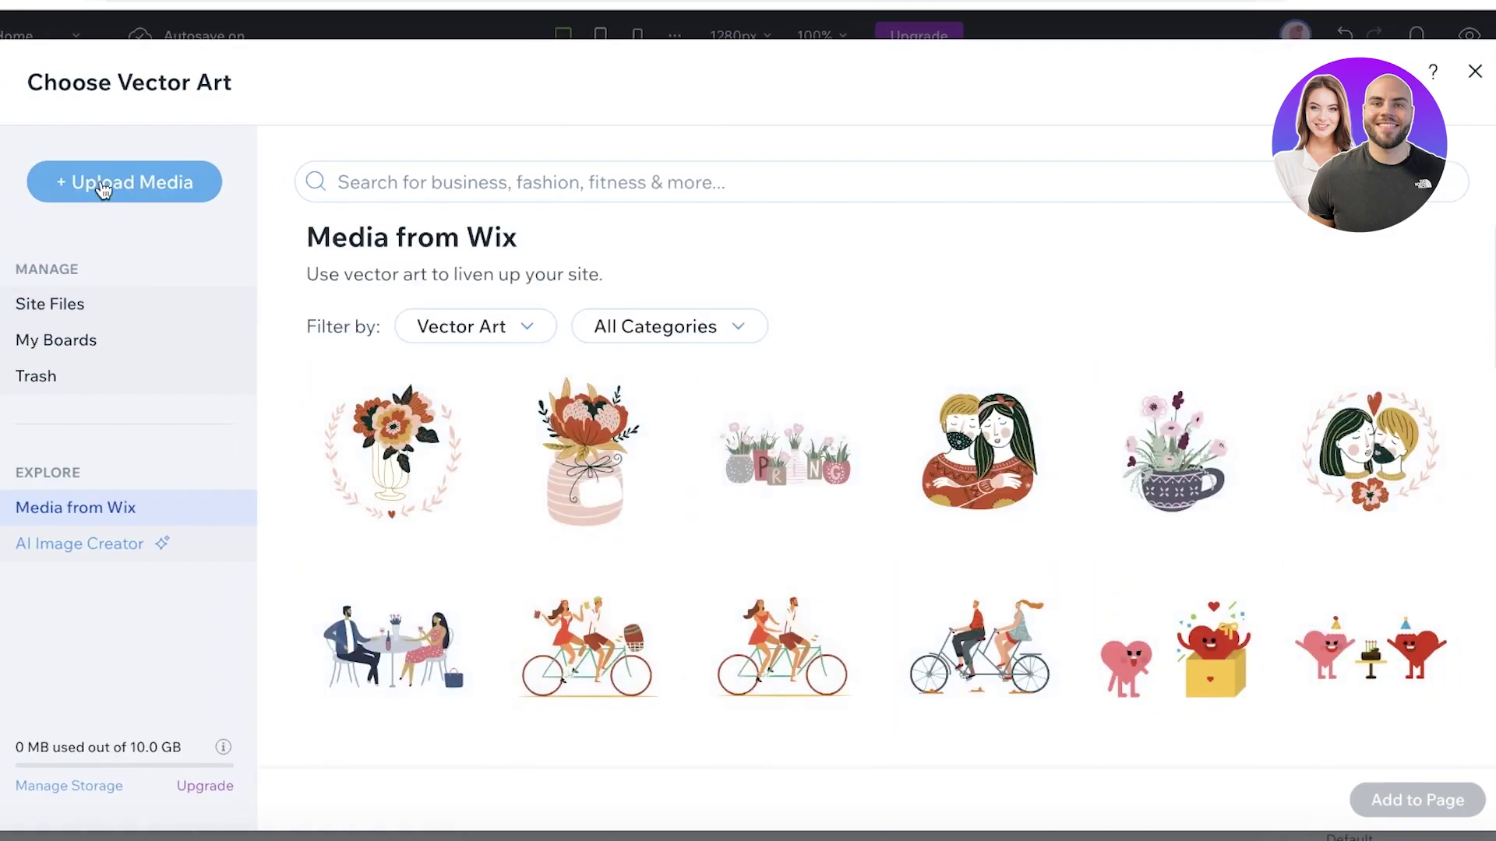
click(103, 187)
click(774, 497)
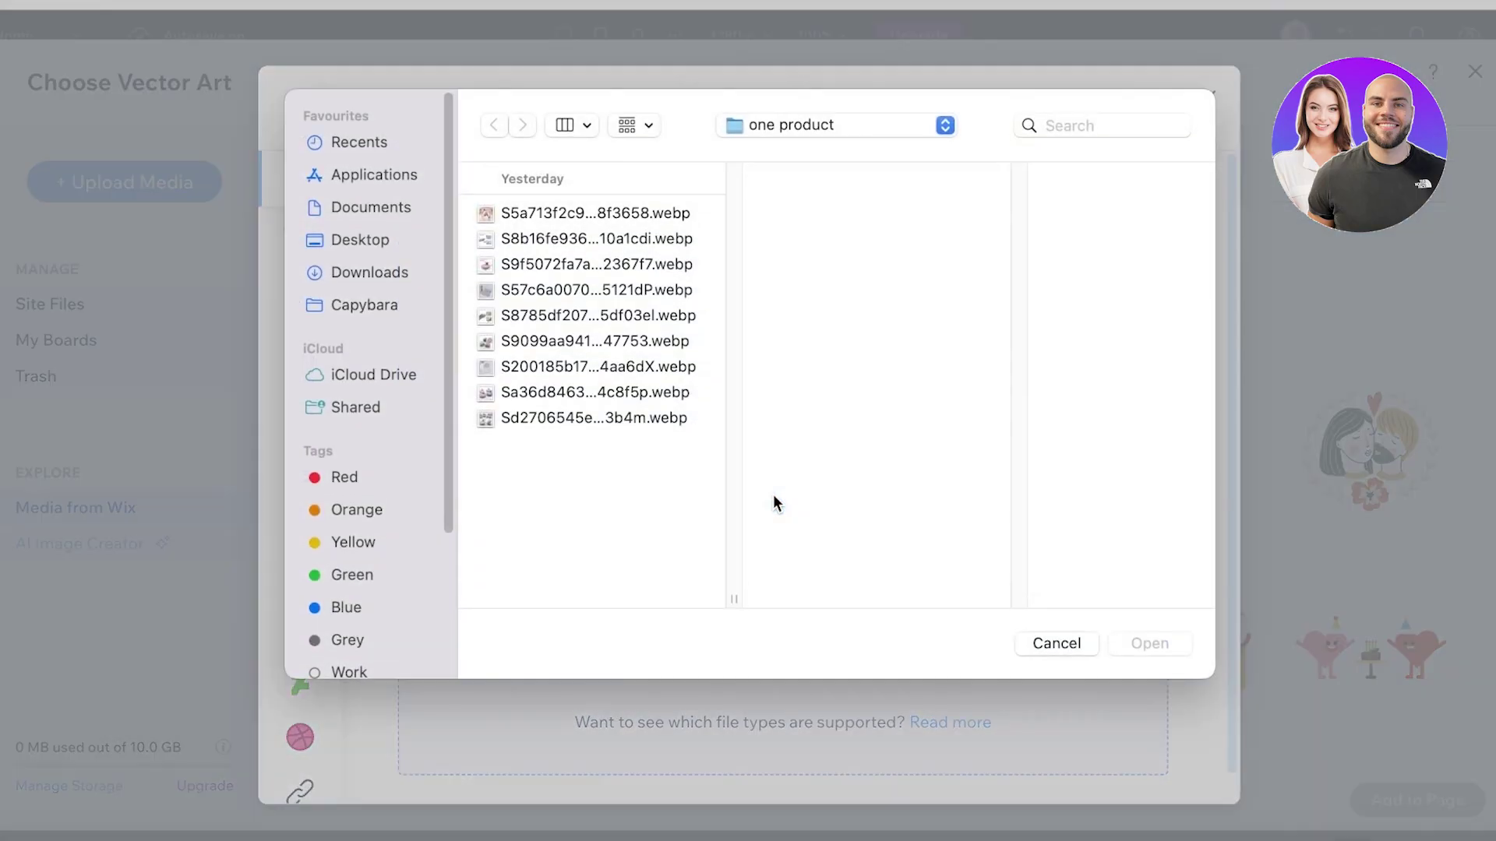
Step: Browse to the Steph folder inside Downloads in the file picker
click(339, 306)
click(335, 285)
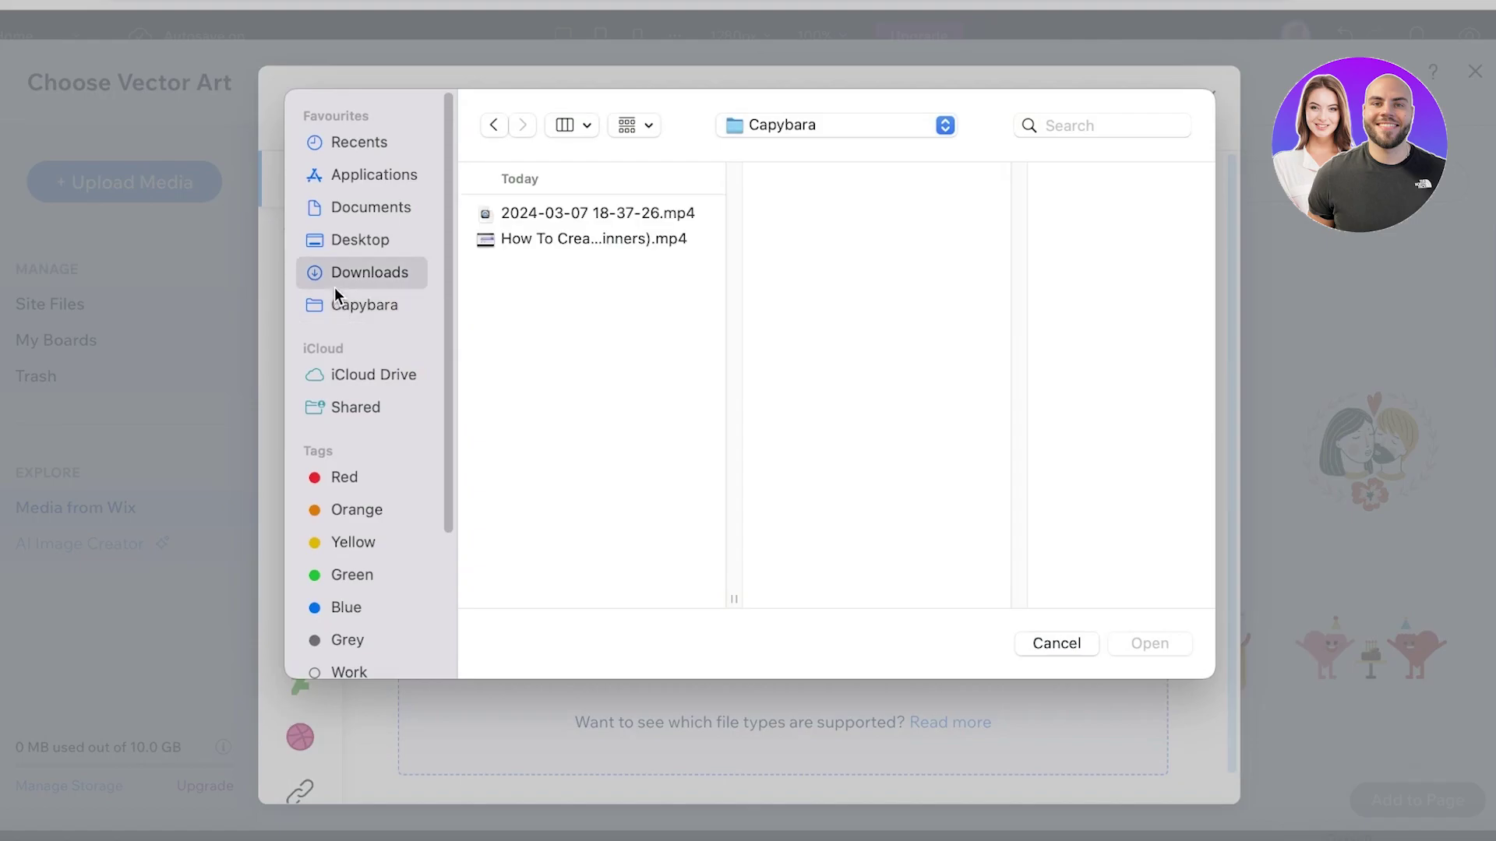
scroll(485, 418, down, 1)
scroll(484, 418, down, 3)
scroll(413, 307, down, 3)
scroll(581, 564, down, 5)
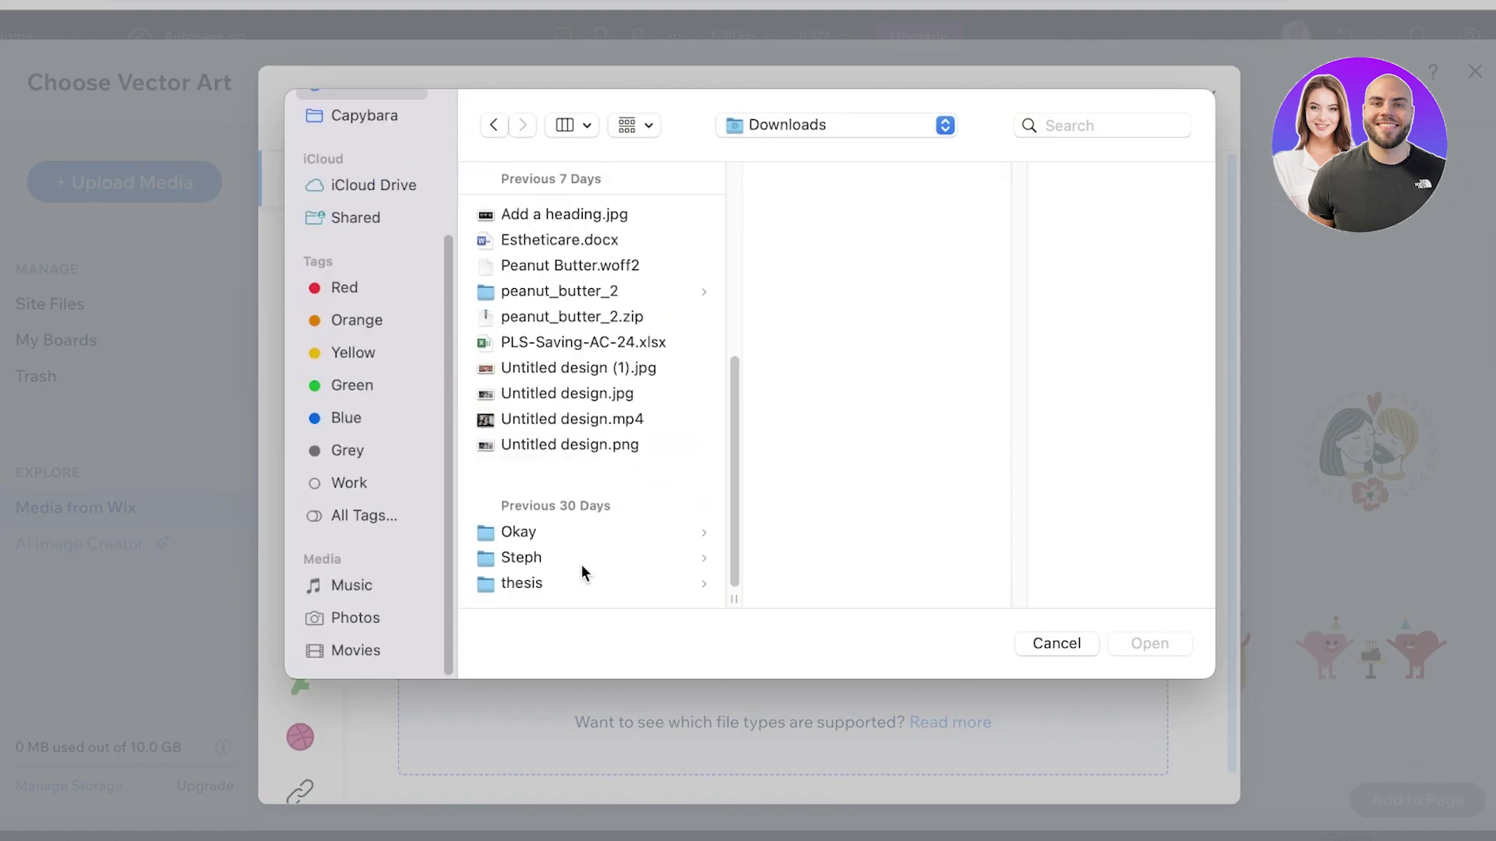
click(544, 559)
scroll(801, 280, down, 5)
scroll(772, 257, up, 5)
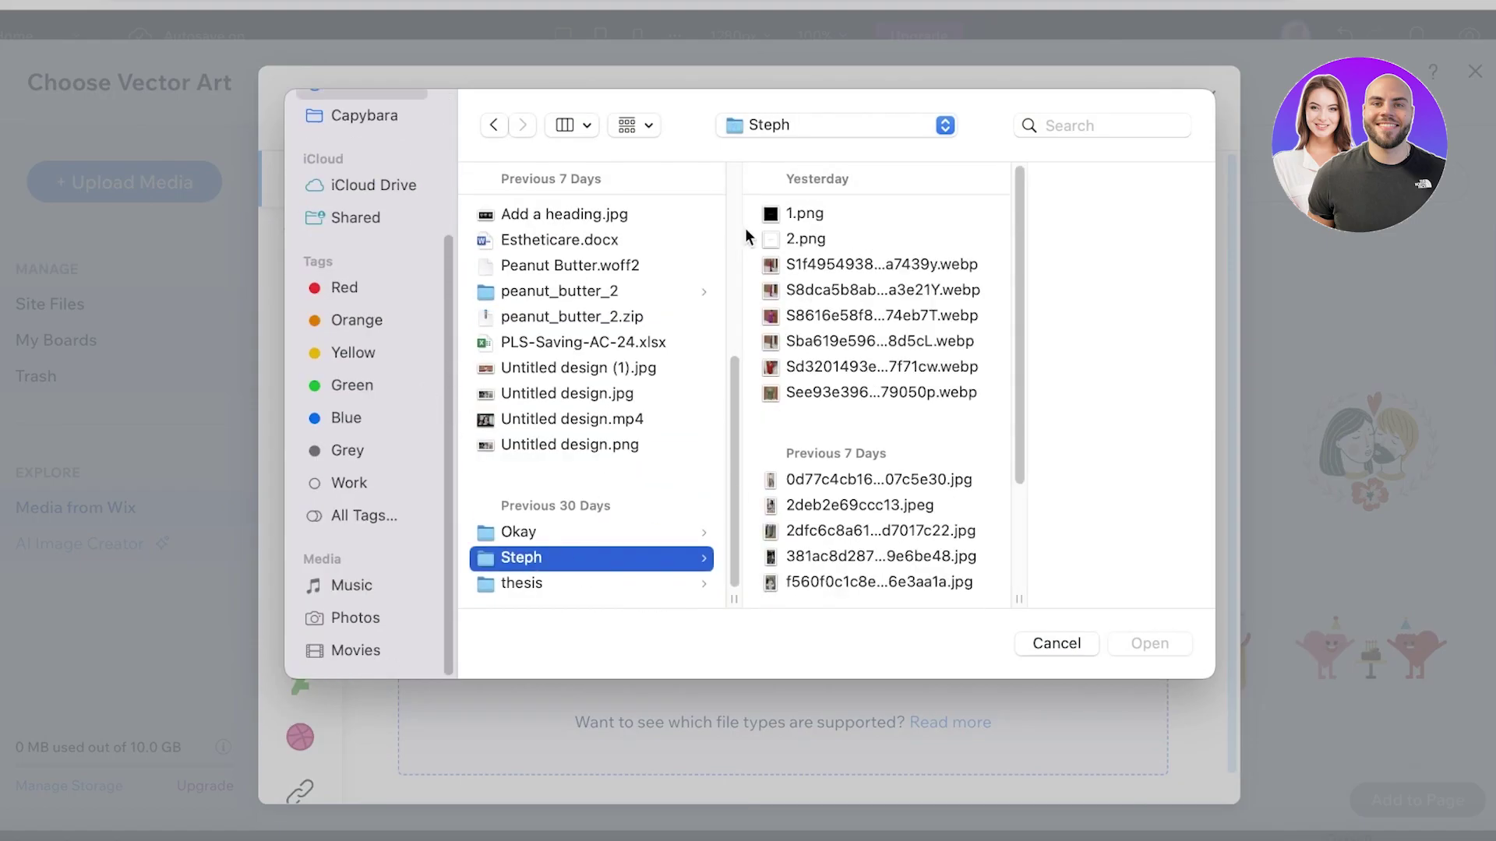
Step: Upload the five JPEG images grouped under Previous 7 Days in the Steph folder
click(764, 343)
click(737, 293)
scroll(737, 296, down, 2)
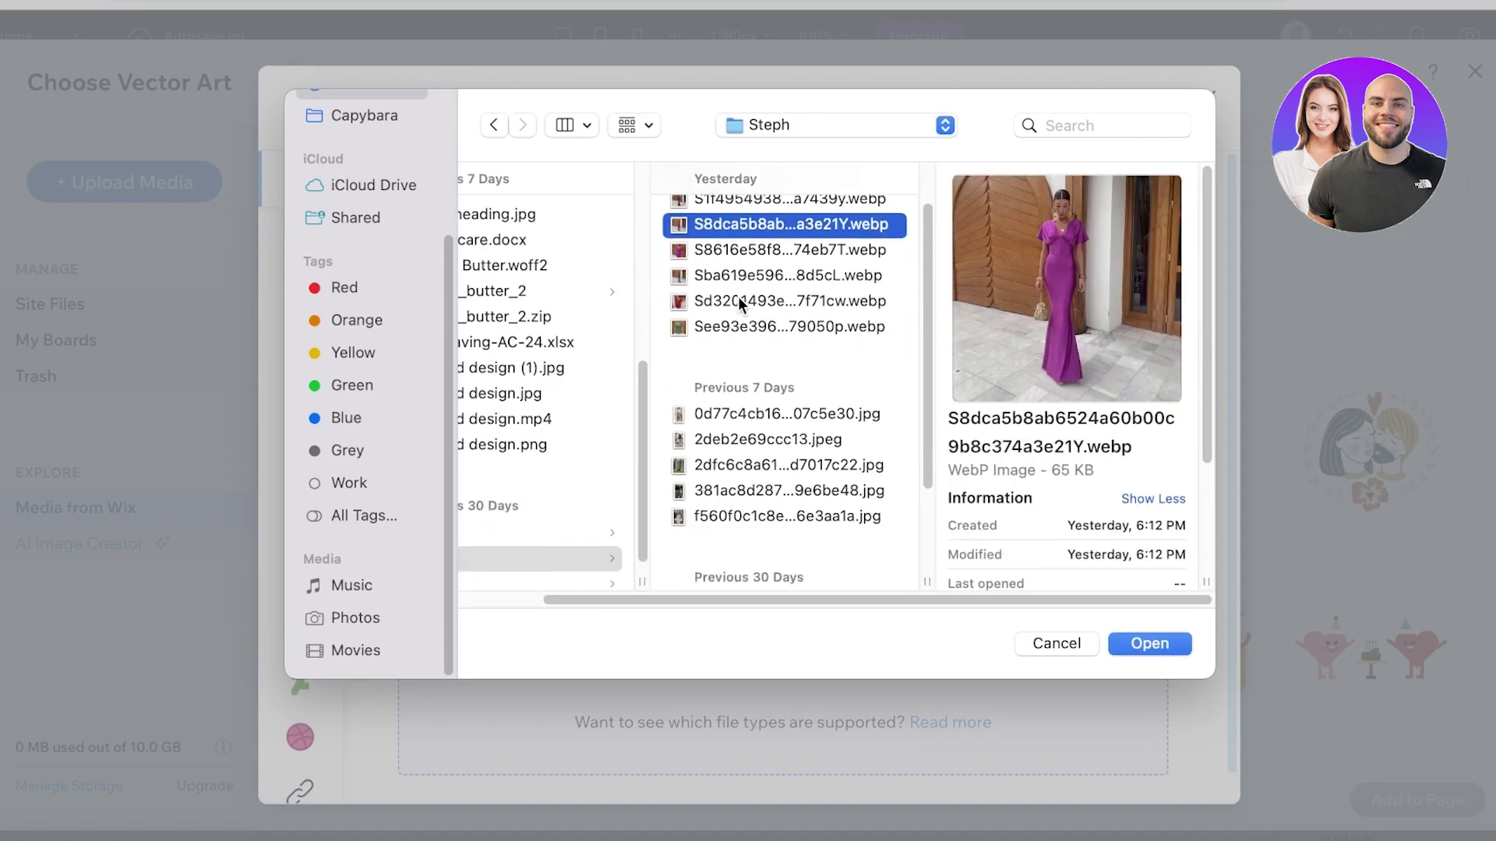
click(714, 412)
scroll(713, 409, down, 4)
click(703, 376)
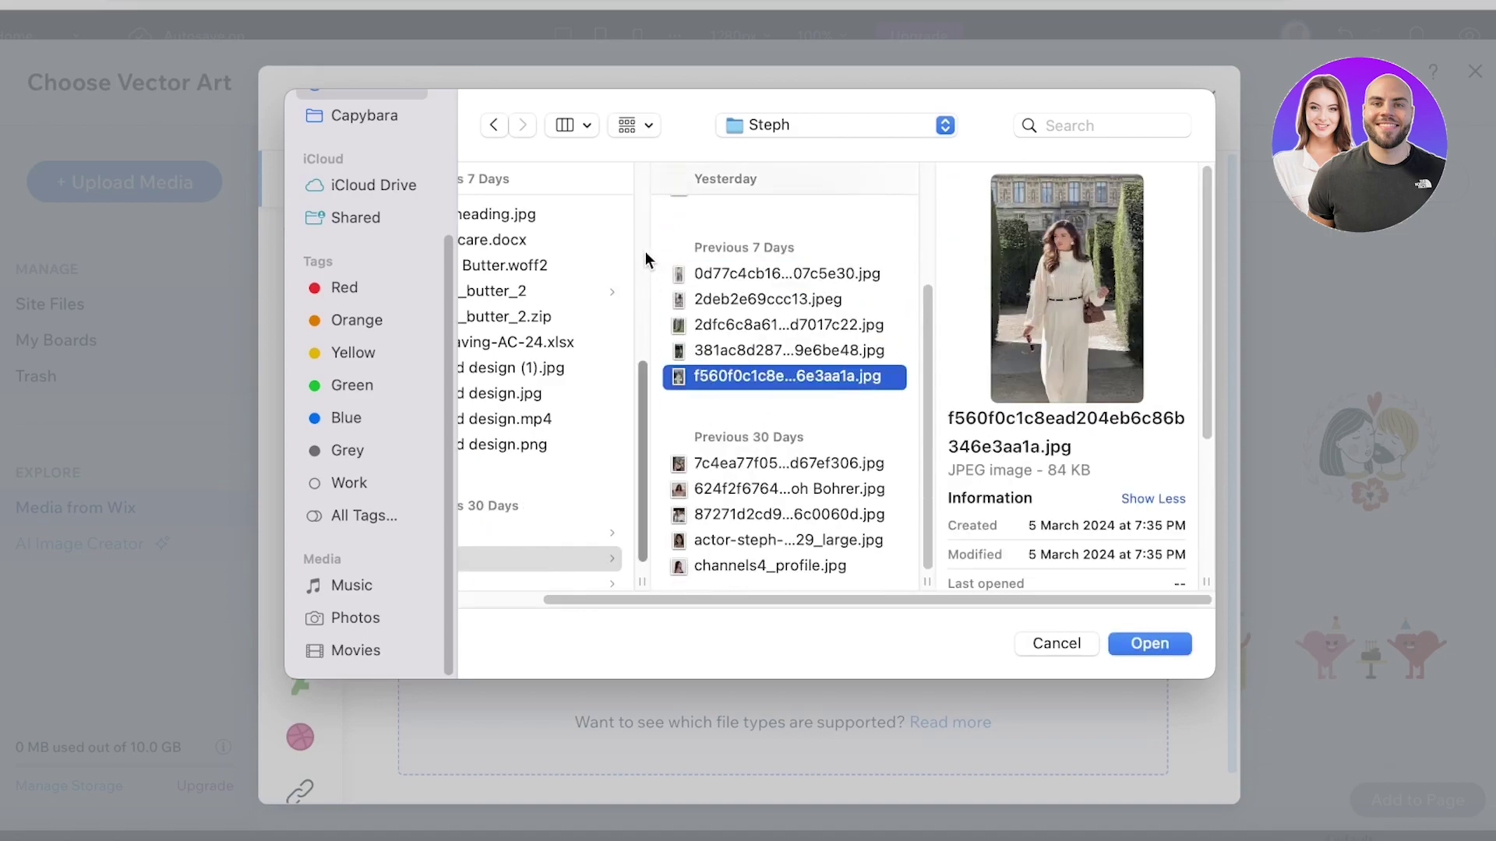
drag(661, 273, 671, 397)
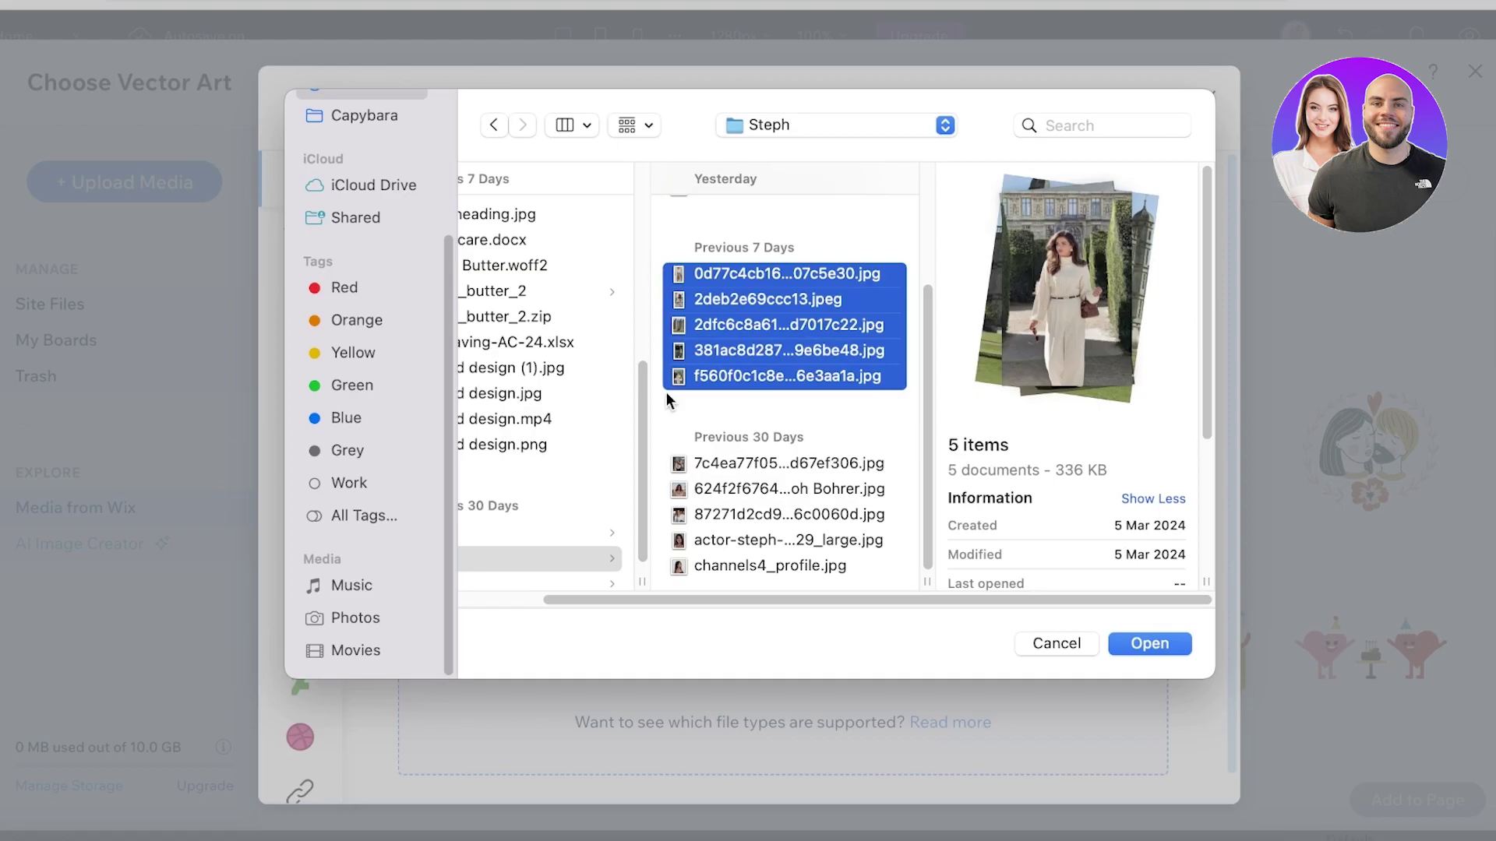
scroll(666, 392, up, 3)
click(1138, 644)
Step: Upload the logo file 1.png from the Steph folder to the site files and close the vector art chooser
click(127, 187)
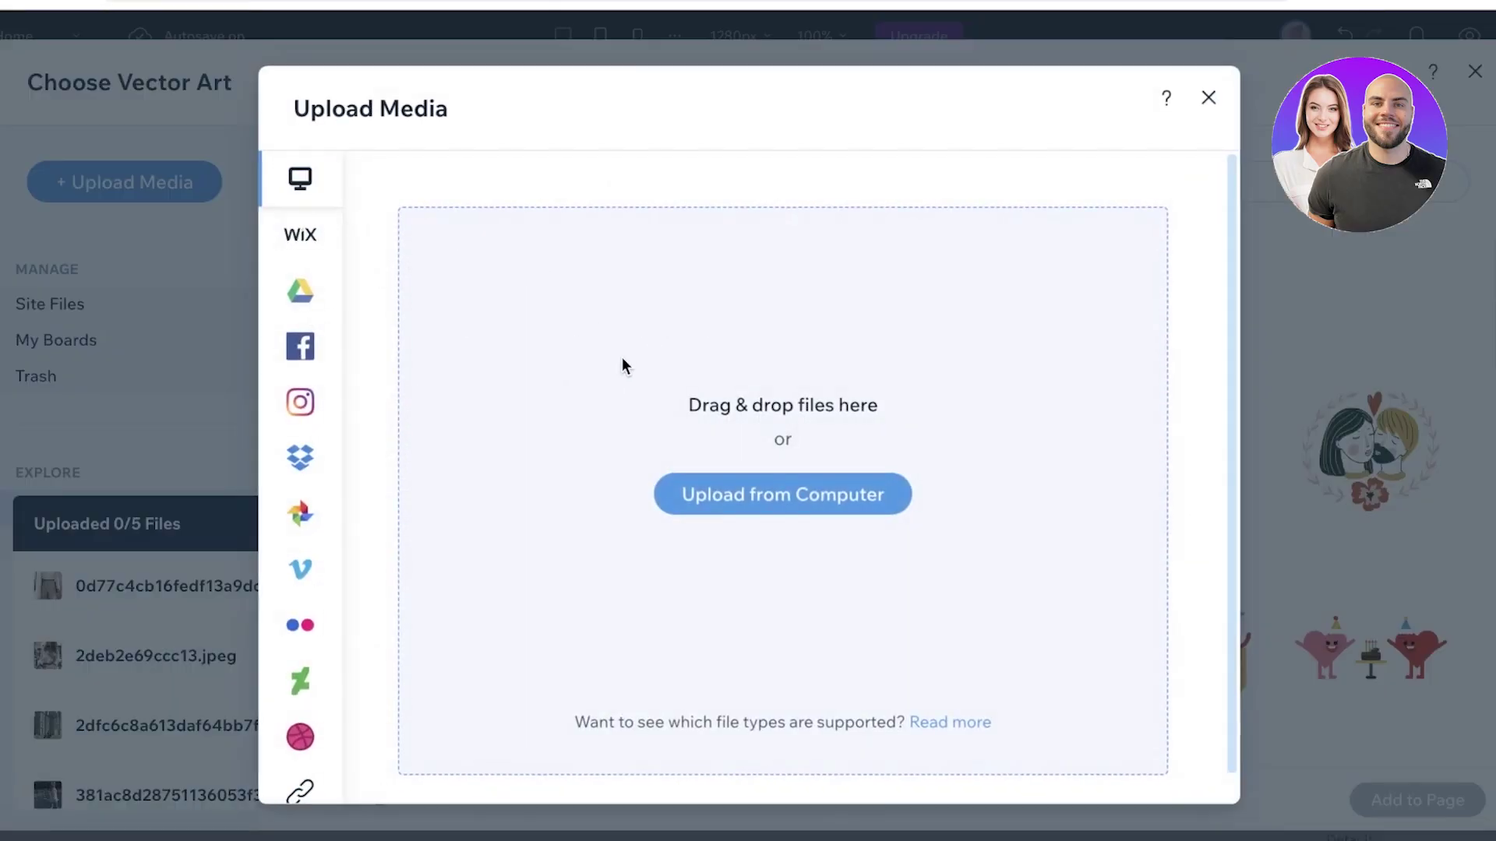
click(799, 503)
click(640, 214)
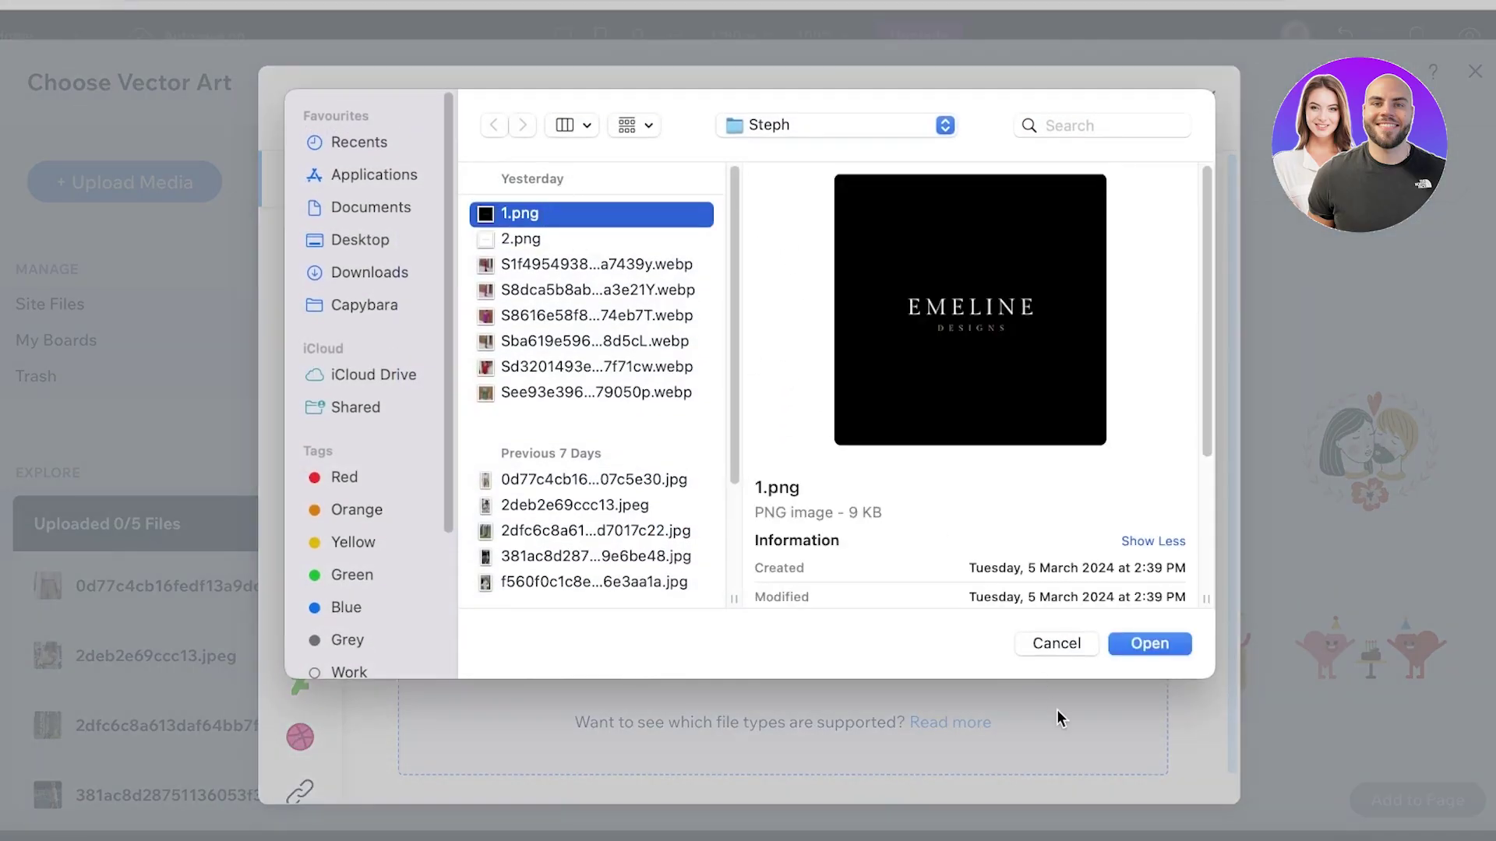
click(1146, 641)
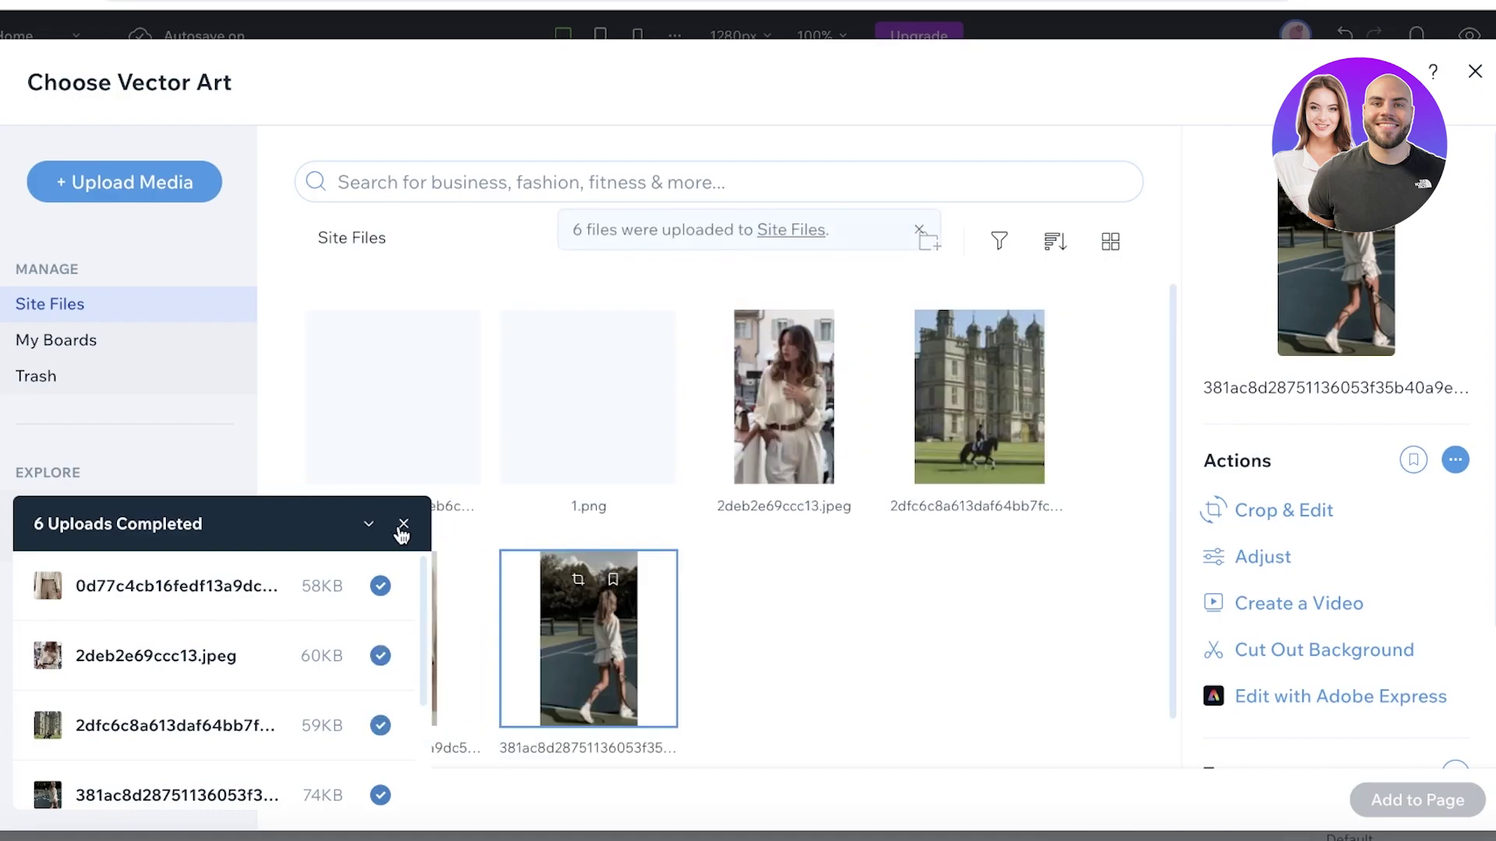
click(552, 418)
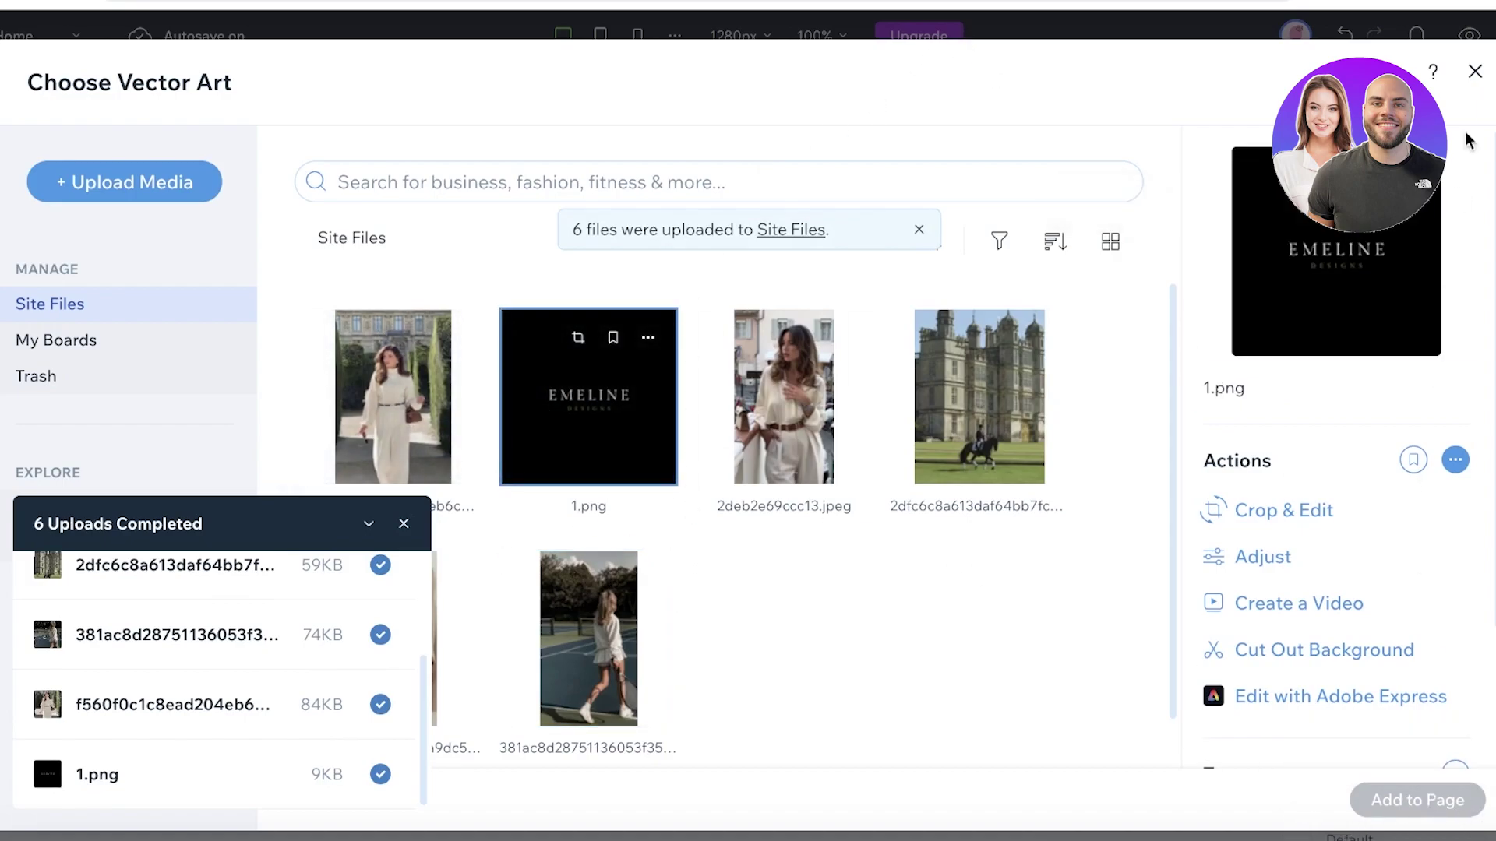
click(1474, 74)
drag(91, 202, 91, 189)
click(91, 190)
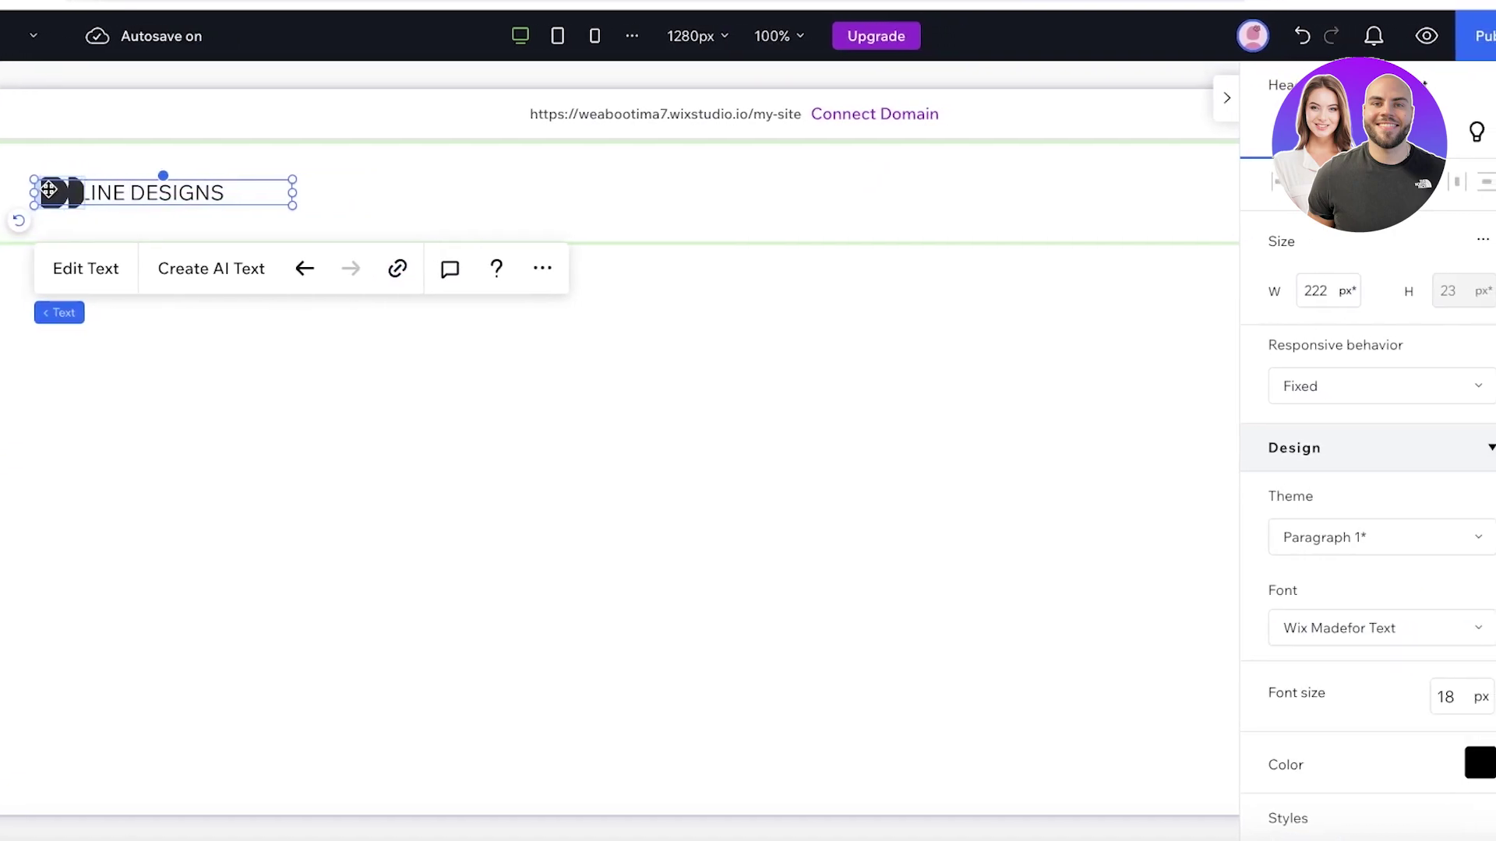
key(Delete)
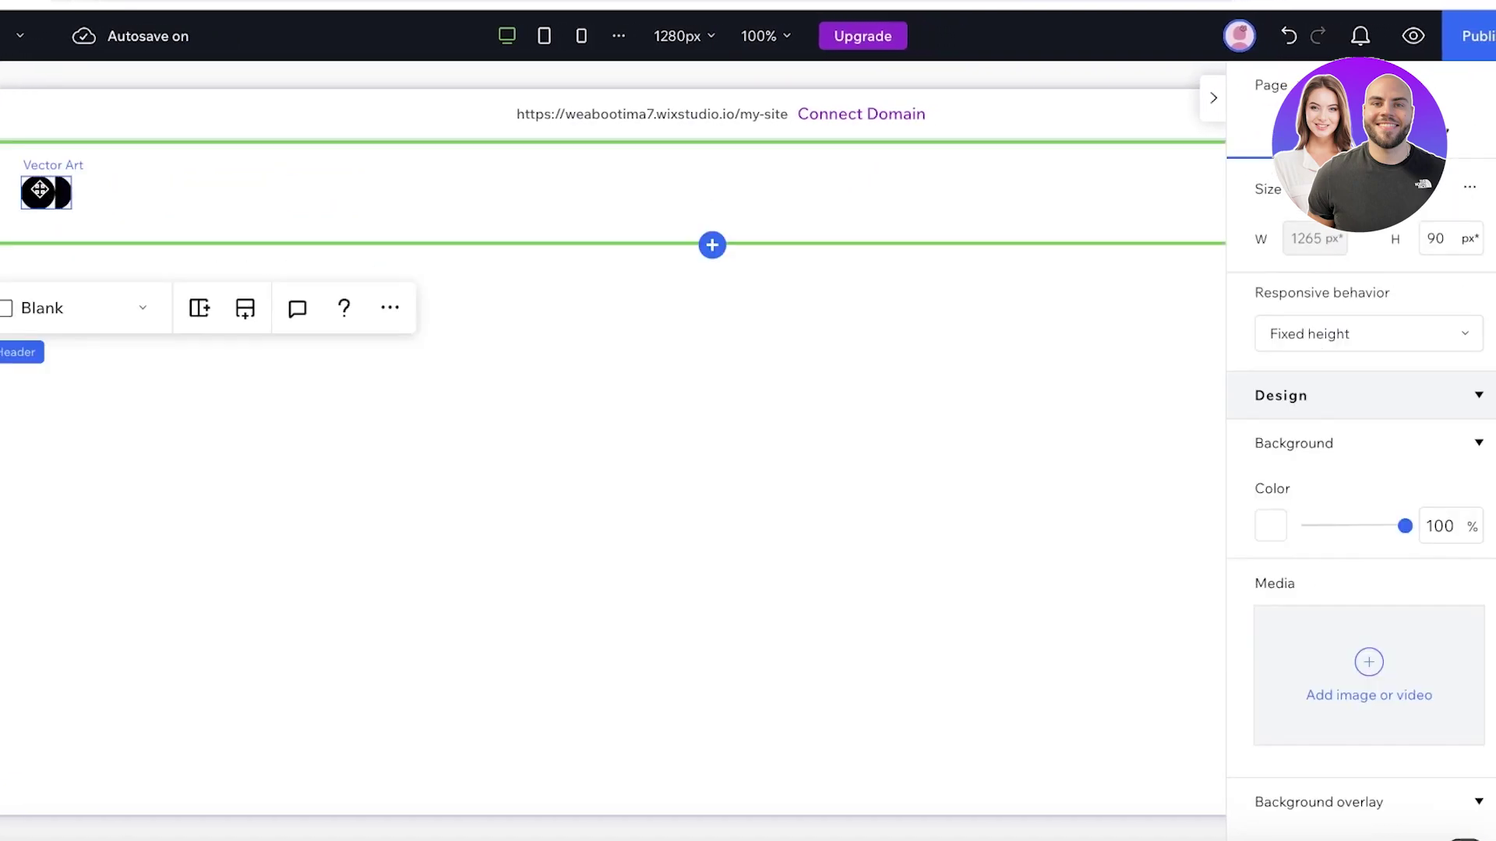
click(1288, 36)
Step: Cut the black vector art logo out of the header, keeping the EMELINE DESIGNS text
drag(53, 191, 48, 191)
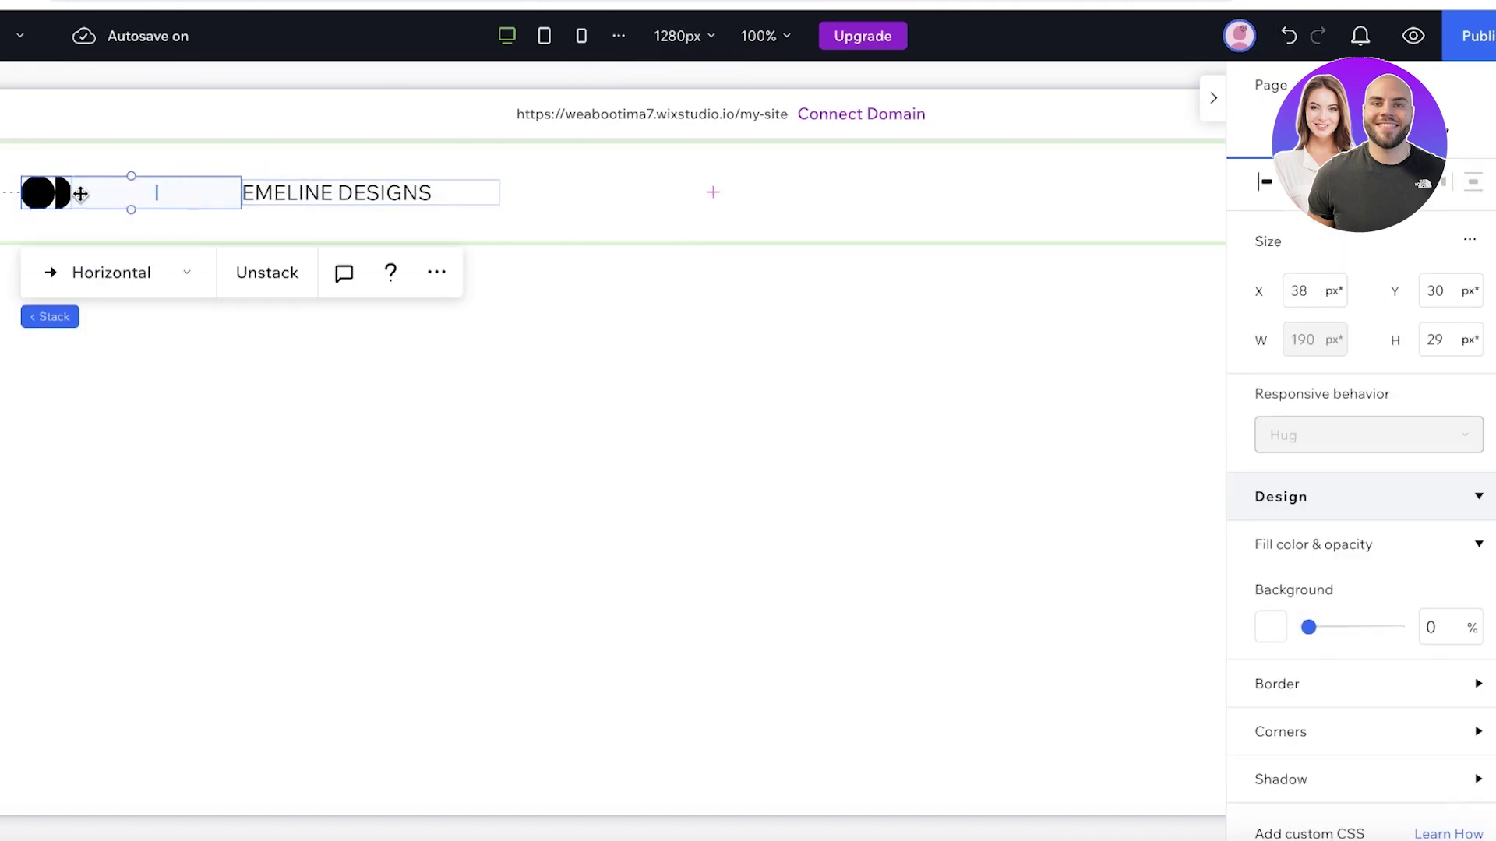
click(49, 188)
right_click(48, 188)
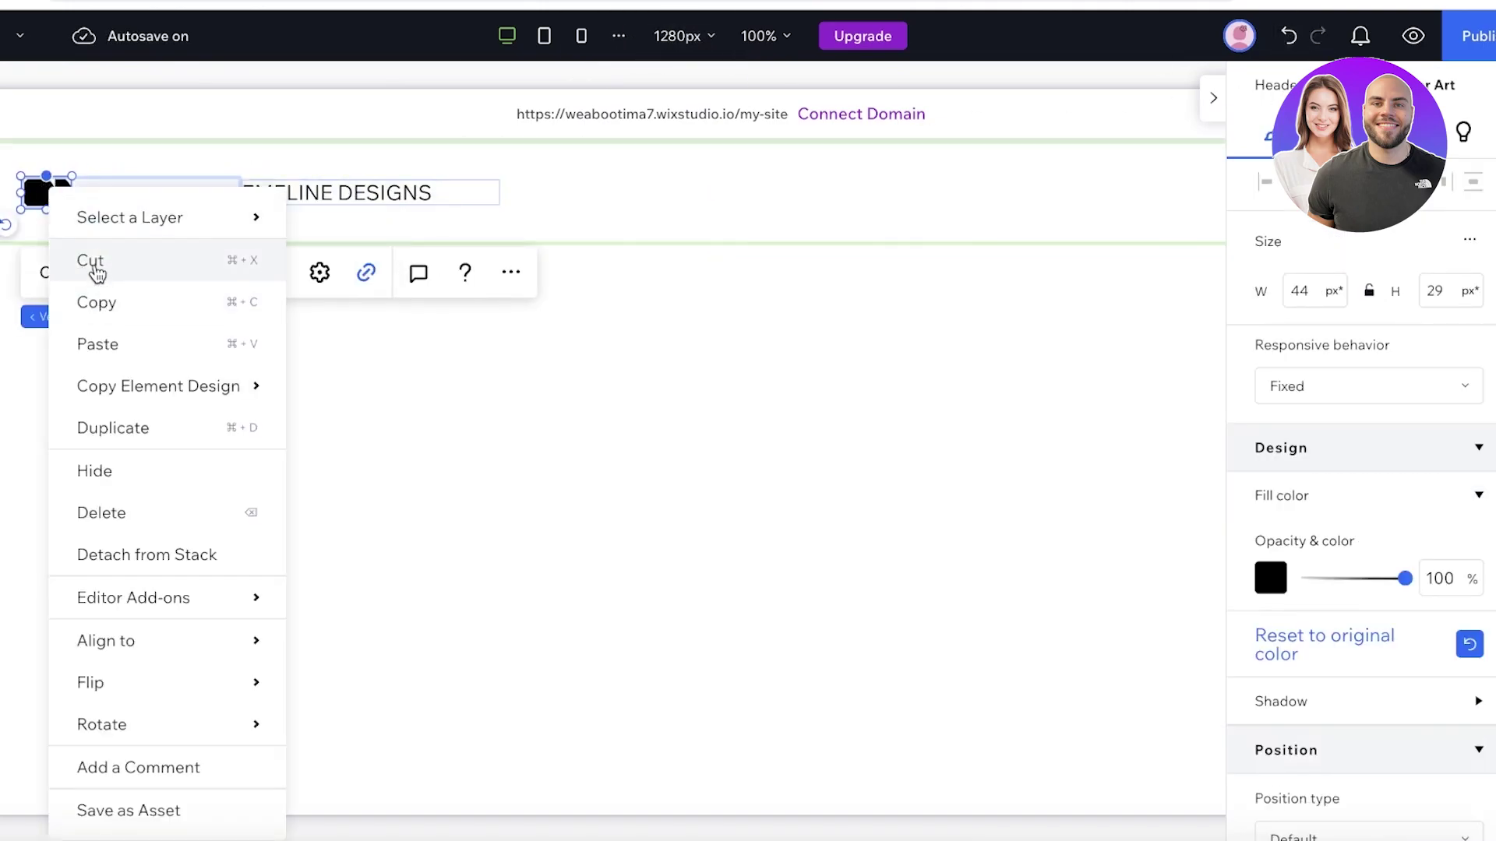
click(92, 258)
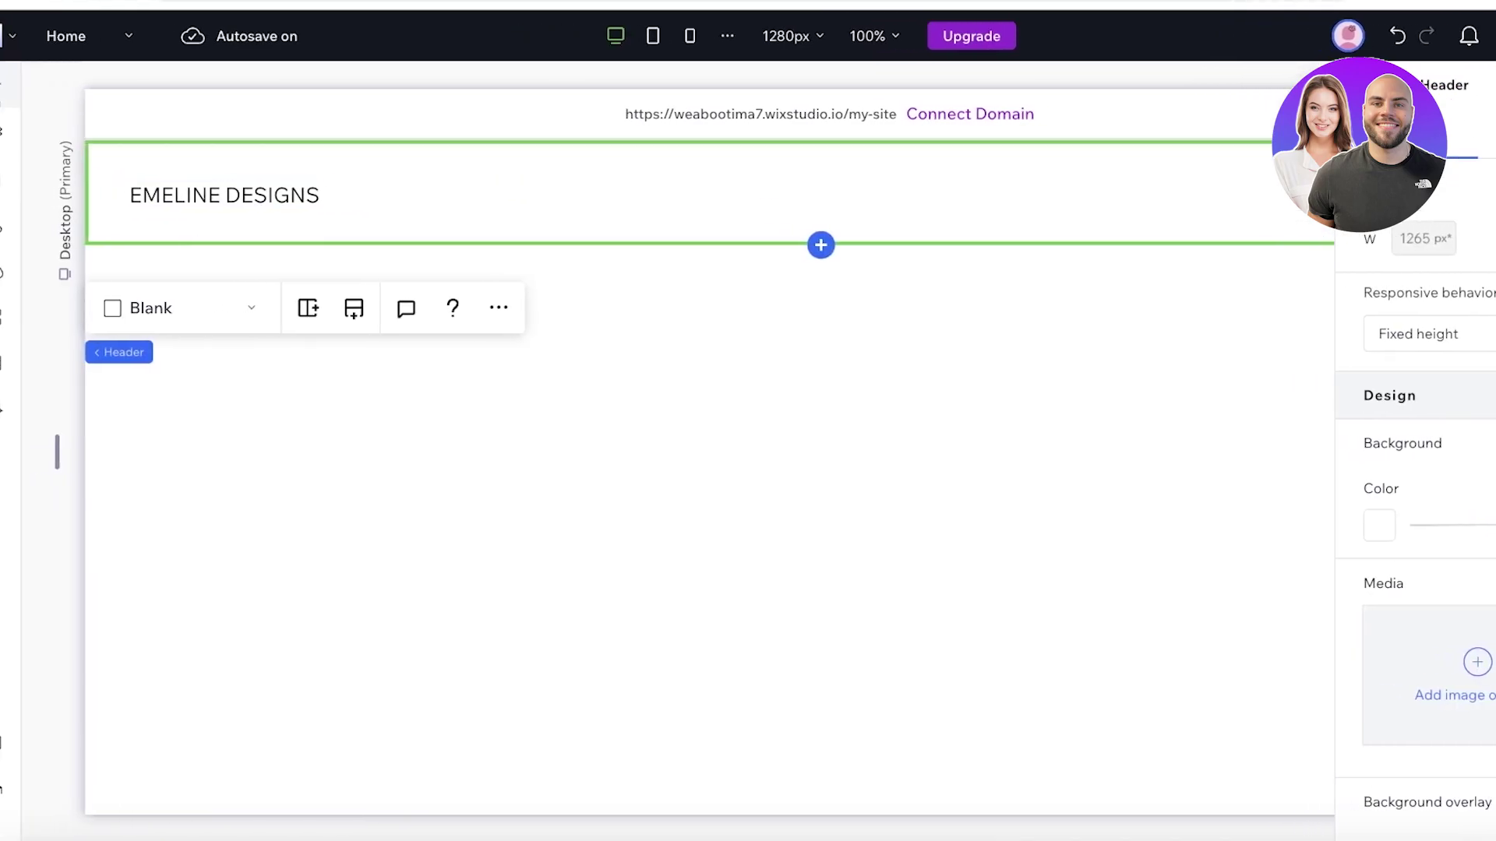
Step: Add an image element at the left end of the header and place the EMELINE DESIGNS text just right of it
click(21, 87)
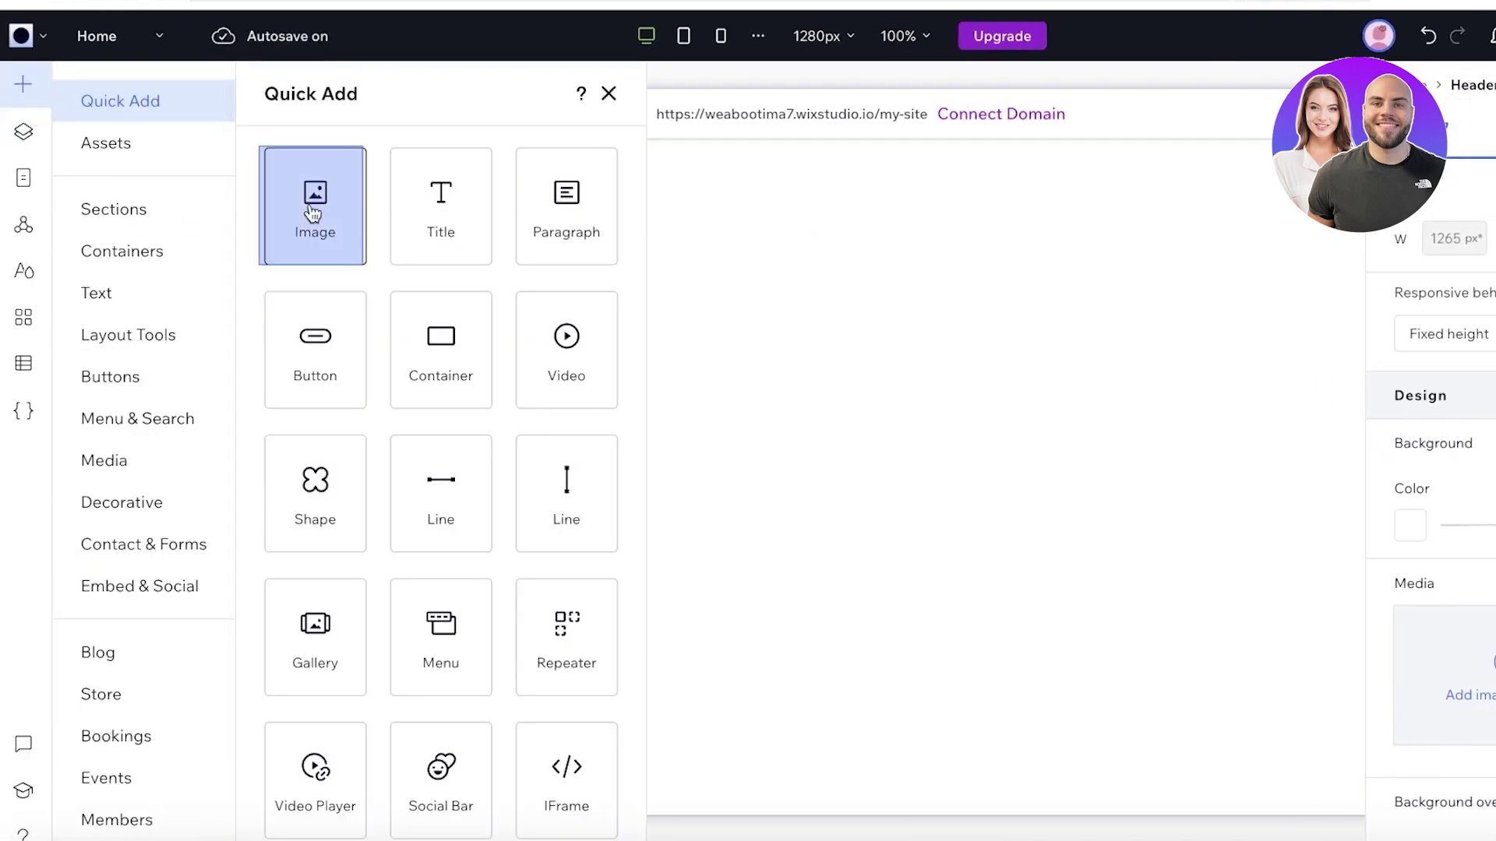
click(312, 204)
drag(1019, 365, 190, 195)
drag(310, 195, 407, 196)
drag(240, 202, 420, 197)
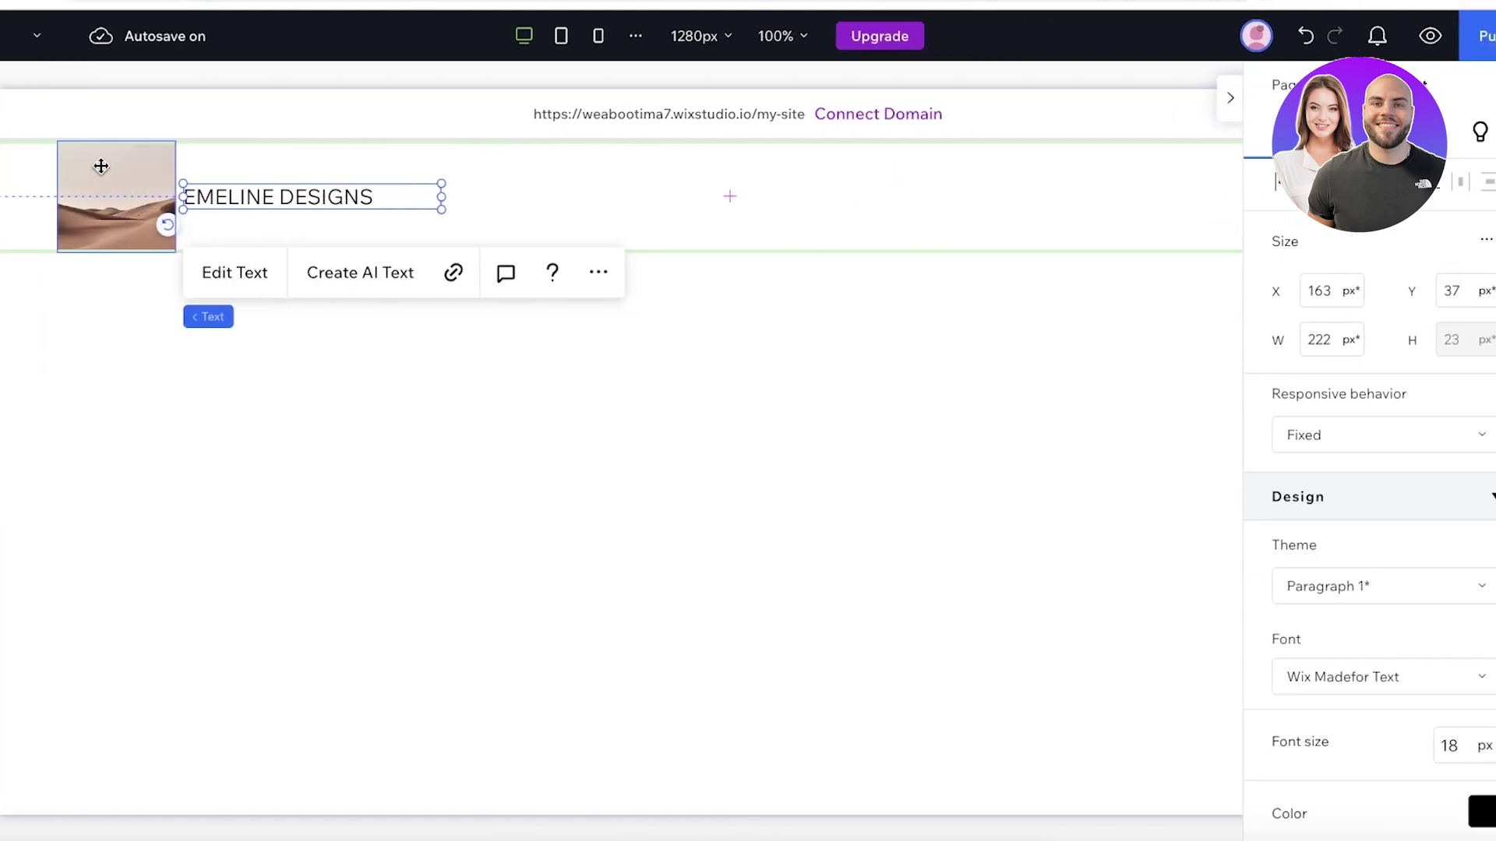
Step: Replace the header's placeholder image with 1.png and move the EMELINE DESIGNS text right to X about 264 px
click(222, 166)
click(142, 316)
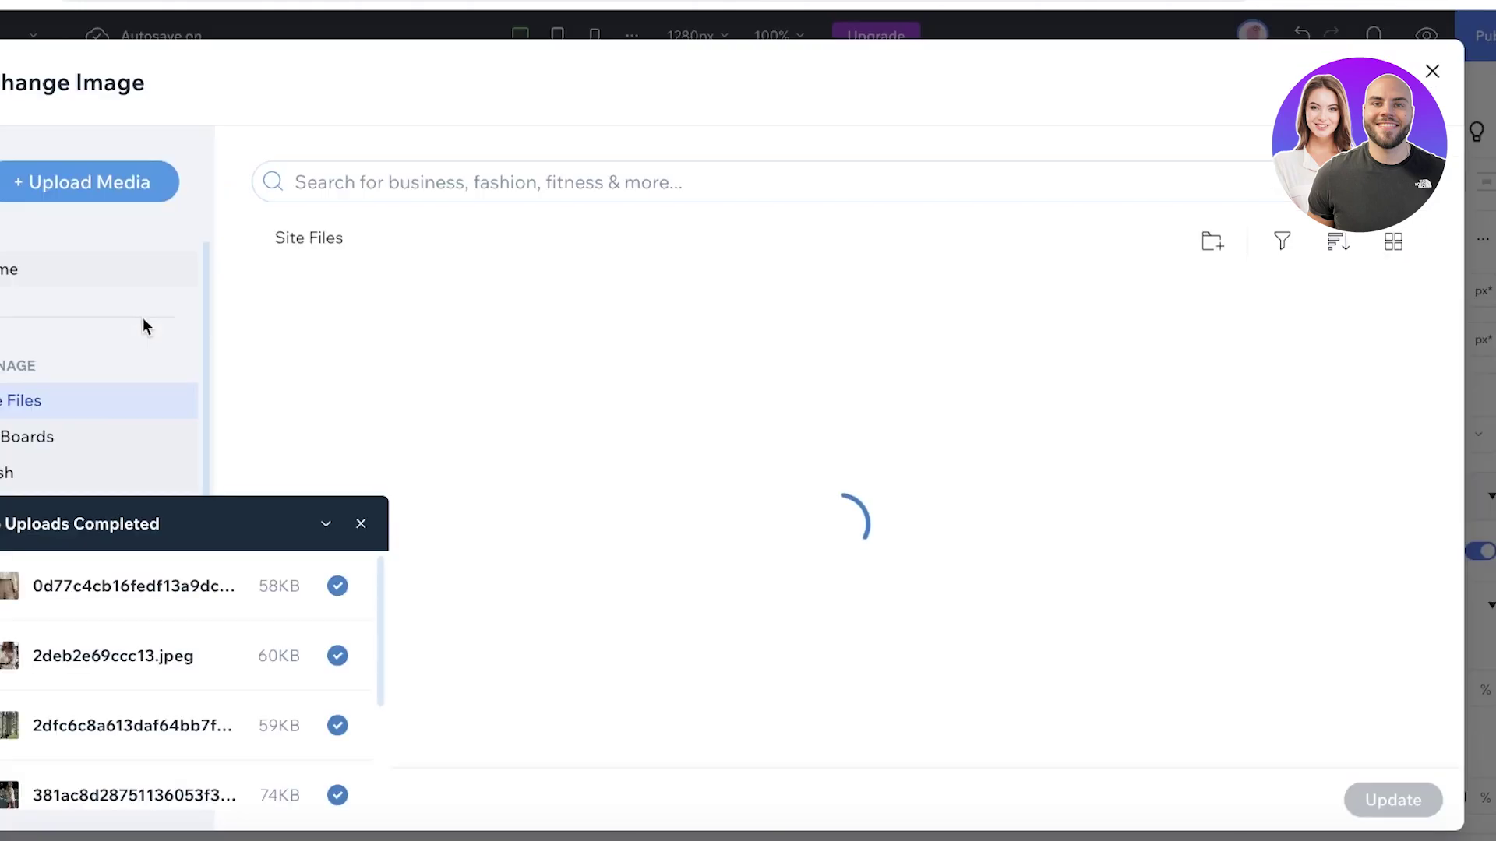
click(524, 413)
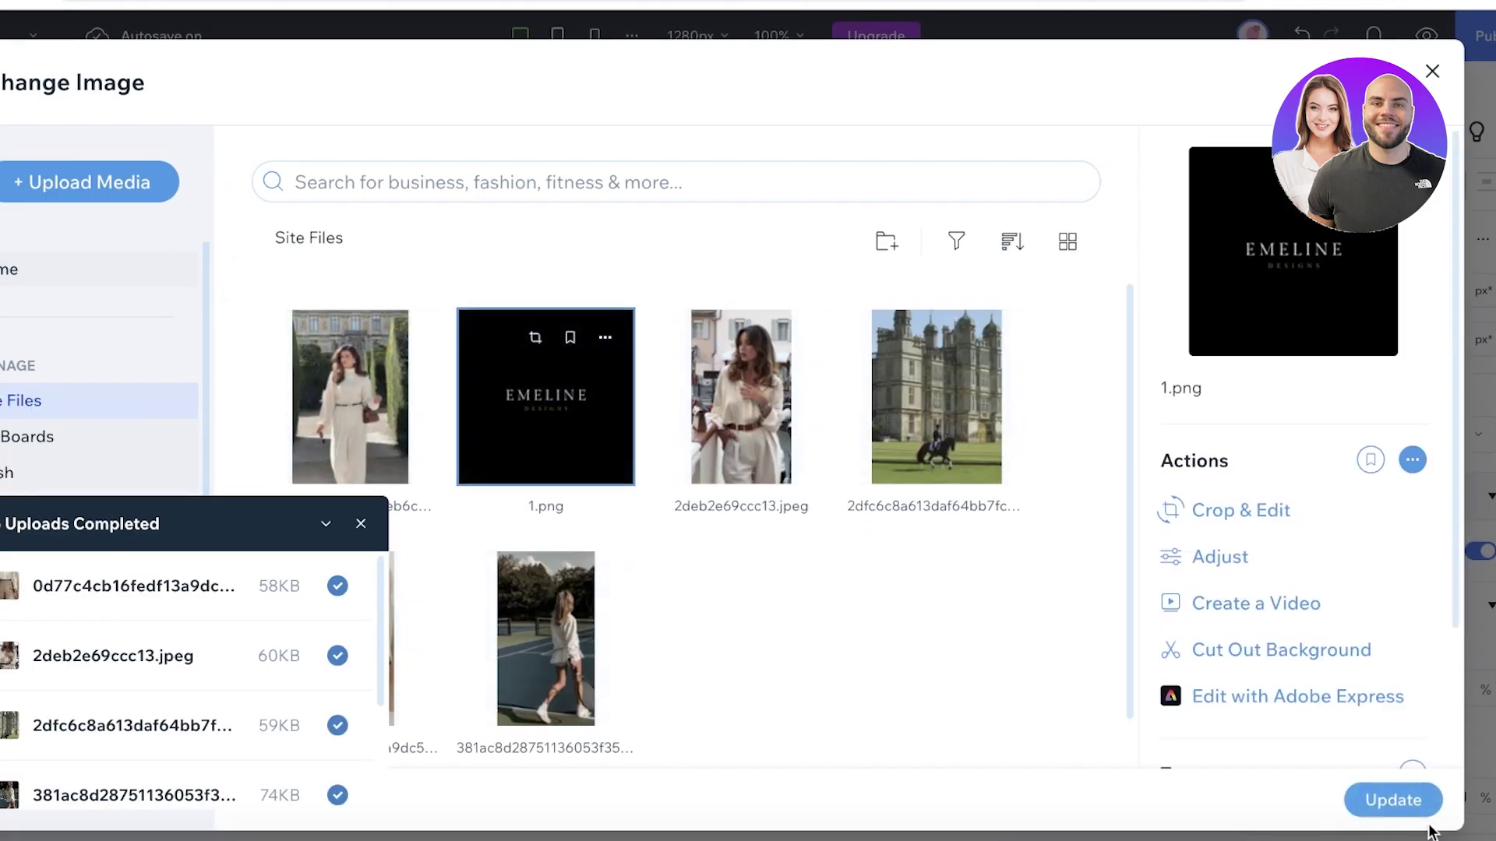
key(Escape)
click(244, 187)
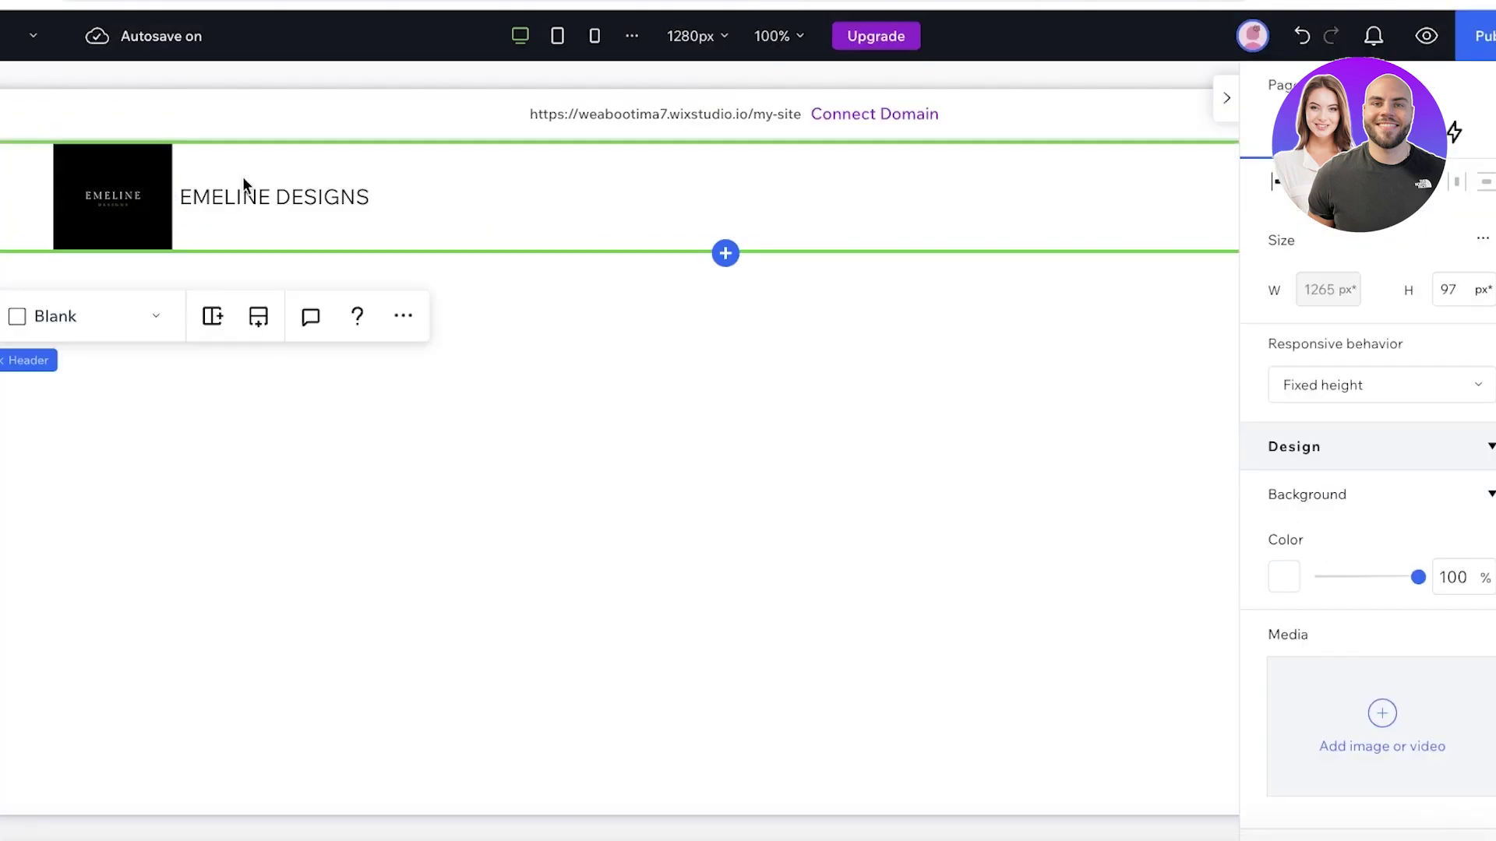
drag(264, 200, 378, 197)
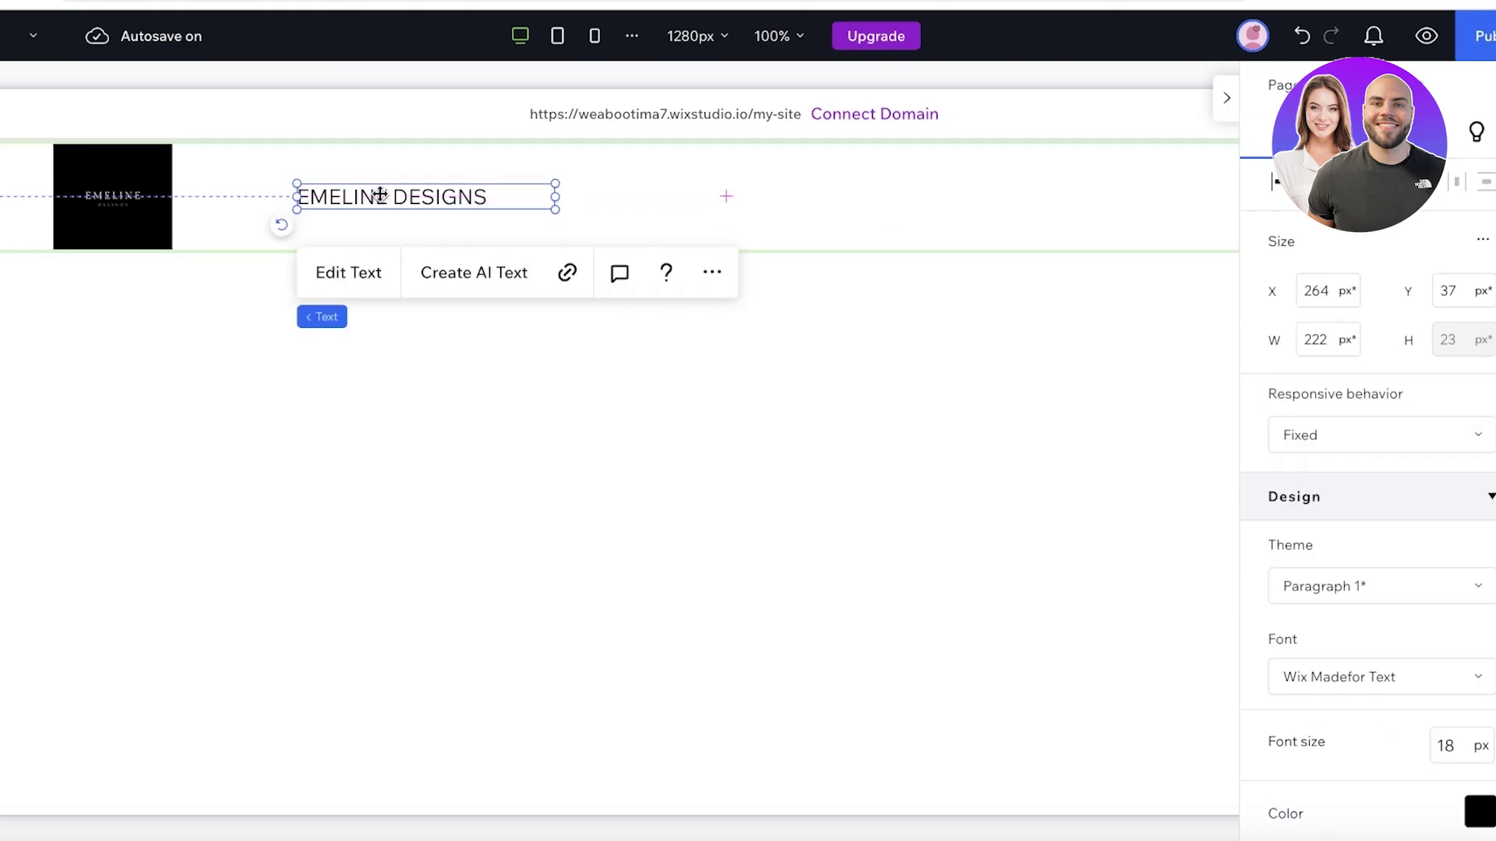
Step: Delete the EMELINE DESIGNS text from the header and enlarge the black logo image proportionally
key(Escape)
click(356, 190)
click(176, 194)
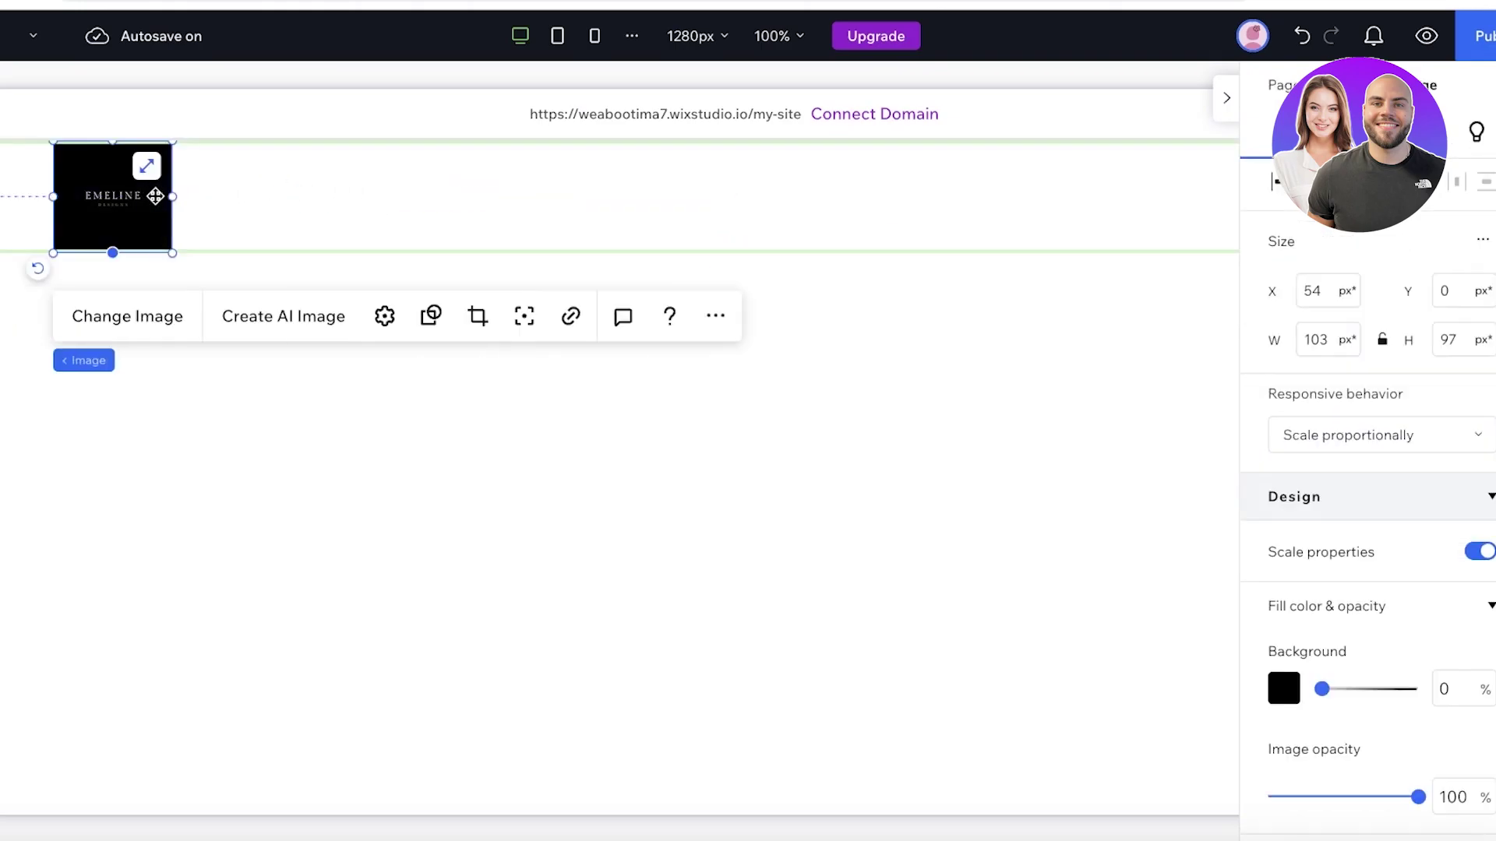
drag(170, 248, 201, 281)
Step: Increase the header height to about 125 px and position the enlarged logo fully inside its left end
drag(341, 247, 341, 285)
click(76, 176)
drag(75, 176, 72, 145)
click(488, 200)
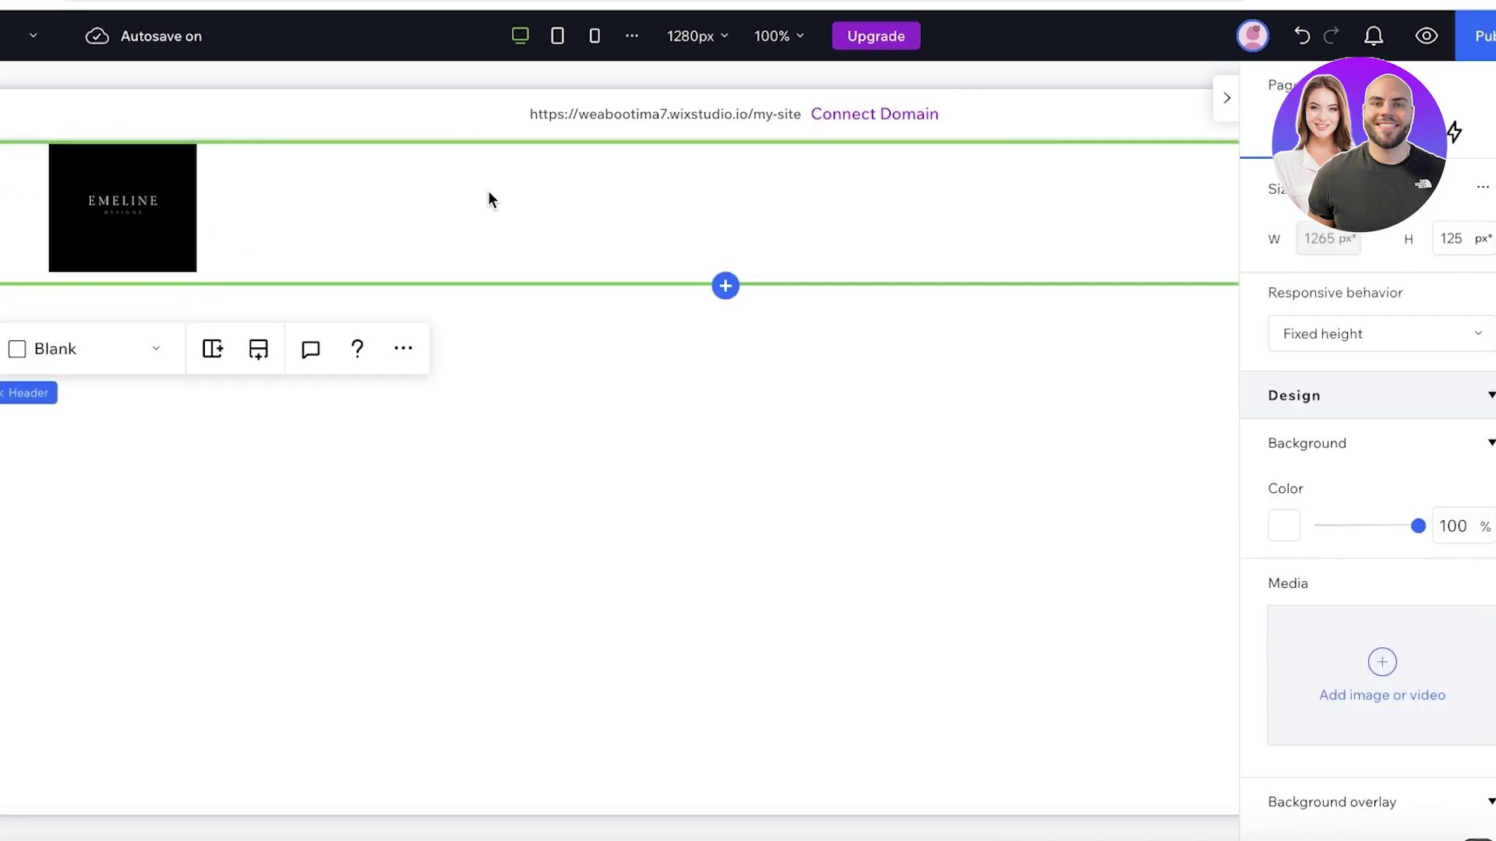
drag(89, 198, 94, 199)
click(406, 227)
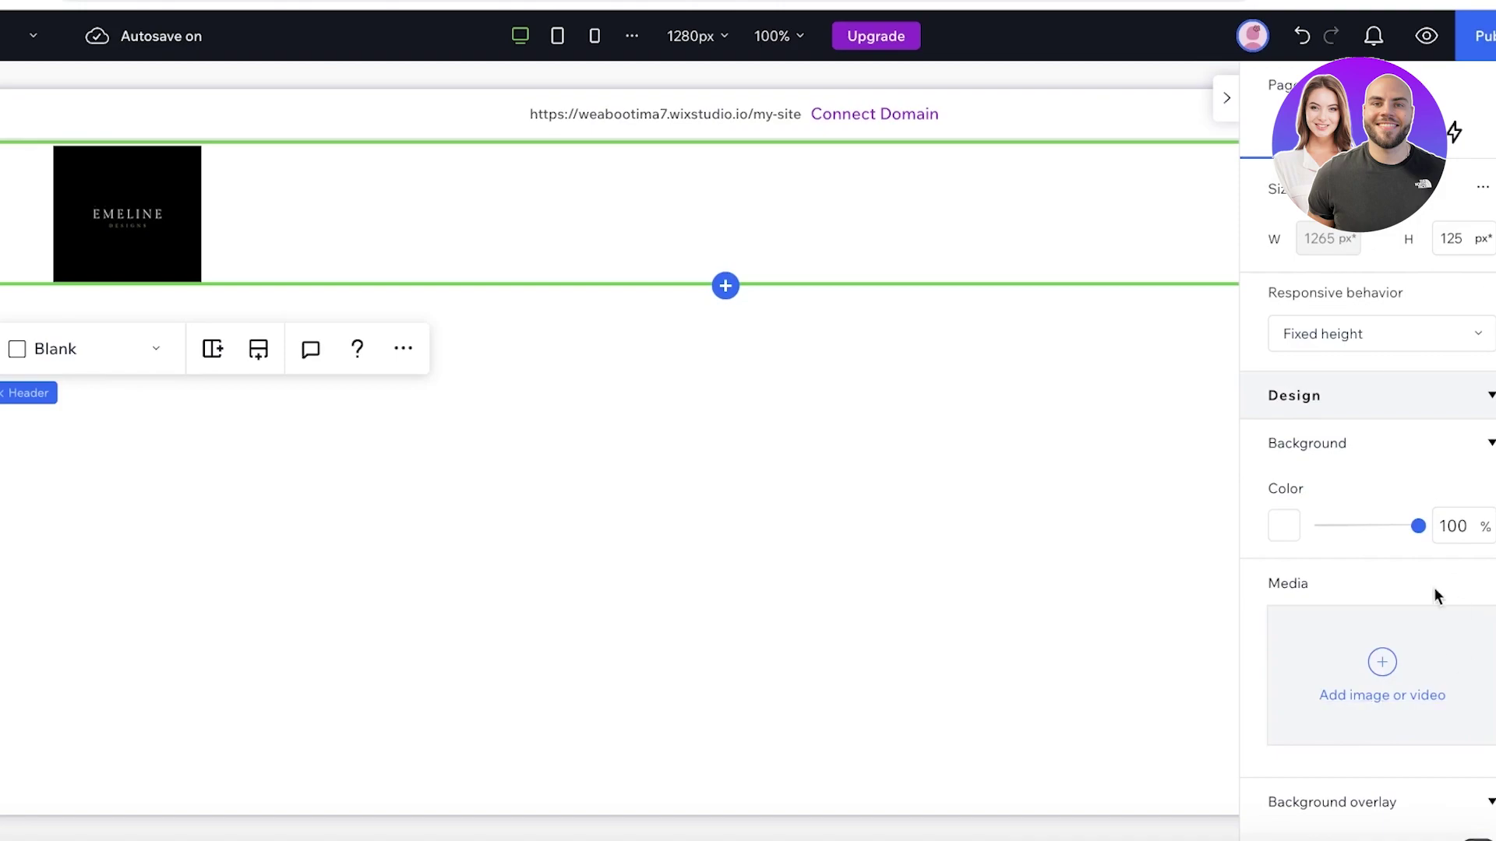
Step: Try the Fit to screen responsive behavior on the header
click(1407, 334)
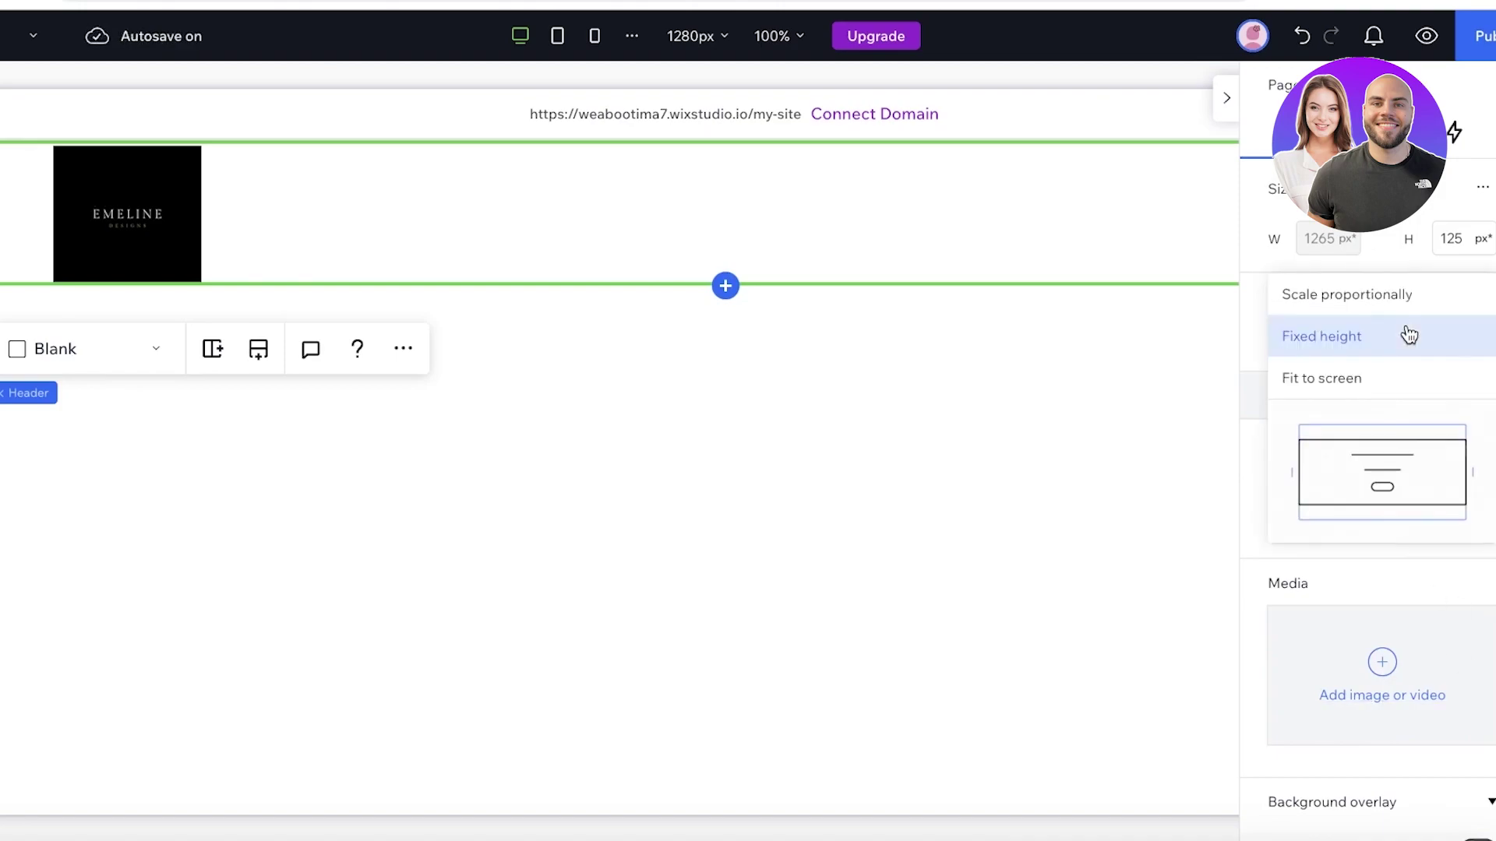
click(1382, 379)
scroll(849, 390, down, 8)
scroll(607, 600, up, 8)
Step: Shrink the header to about 122 px high and move the logo against its upper edge at the left end
drag(470, 809, 424, 414)
drag(173, 358, 167, 221)
drag(311, 413, 336, 284)
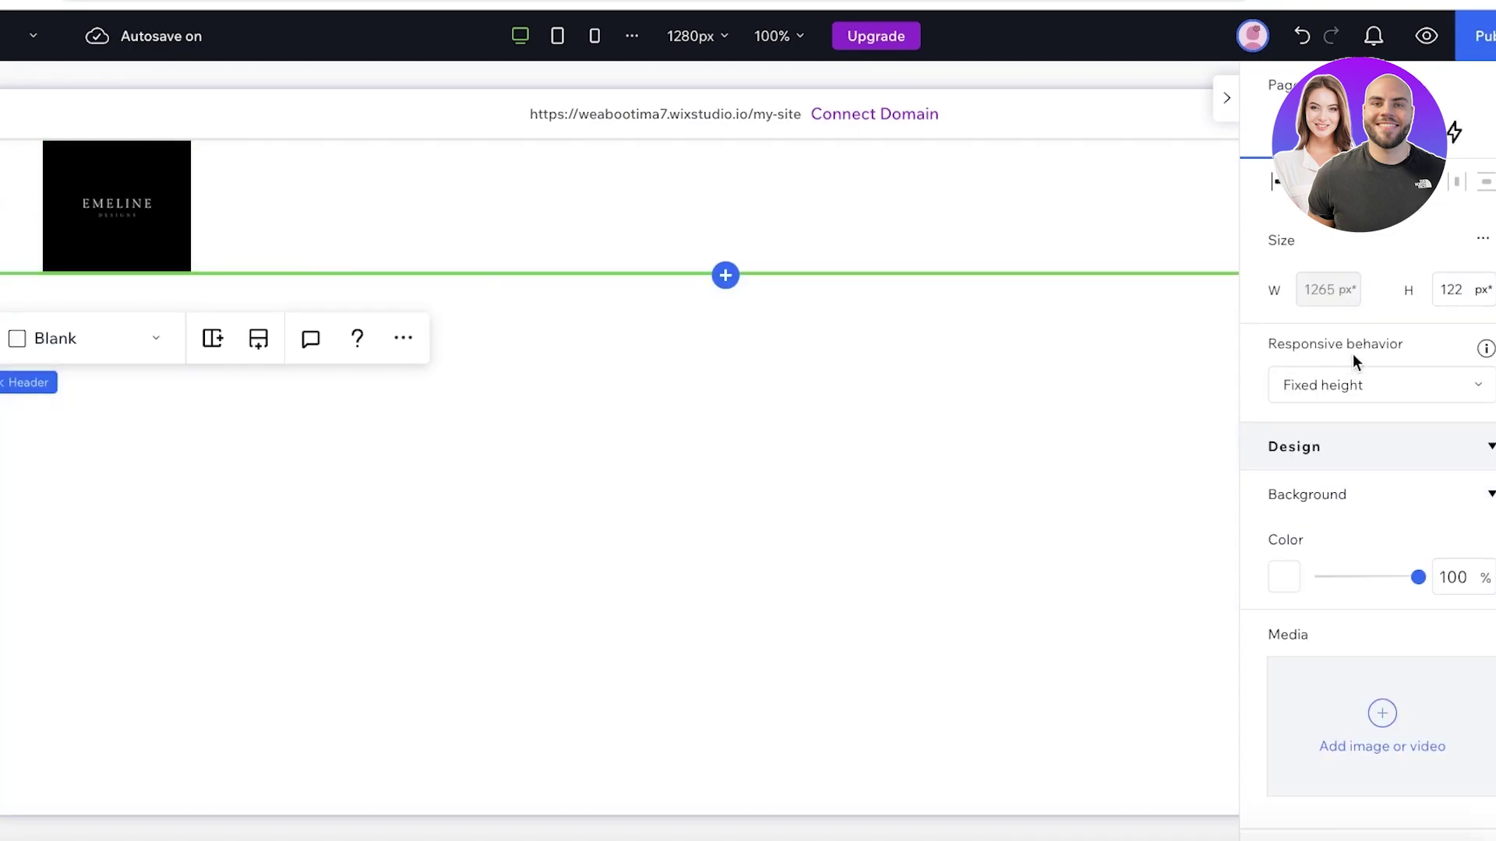
Step: Set the header's background color to the black theme color so it matches the logo image
scroll(1356, 436, down, 2)
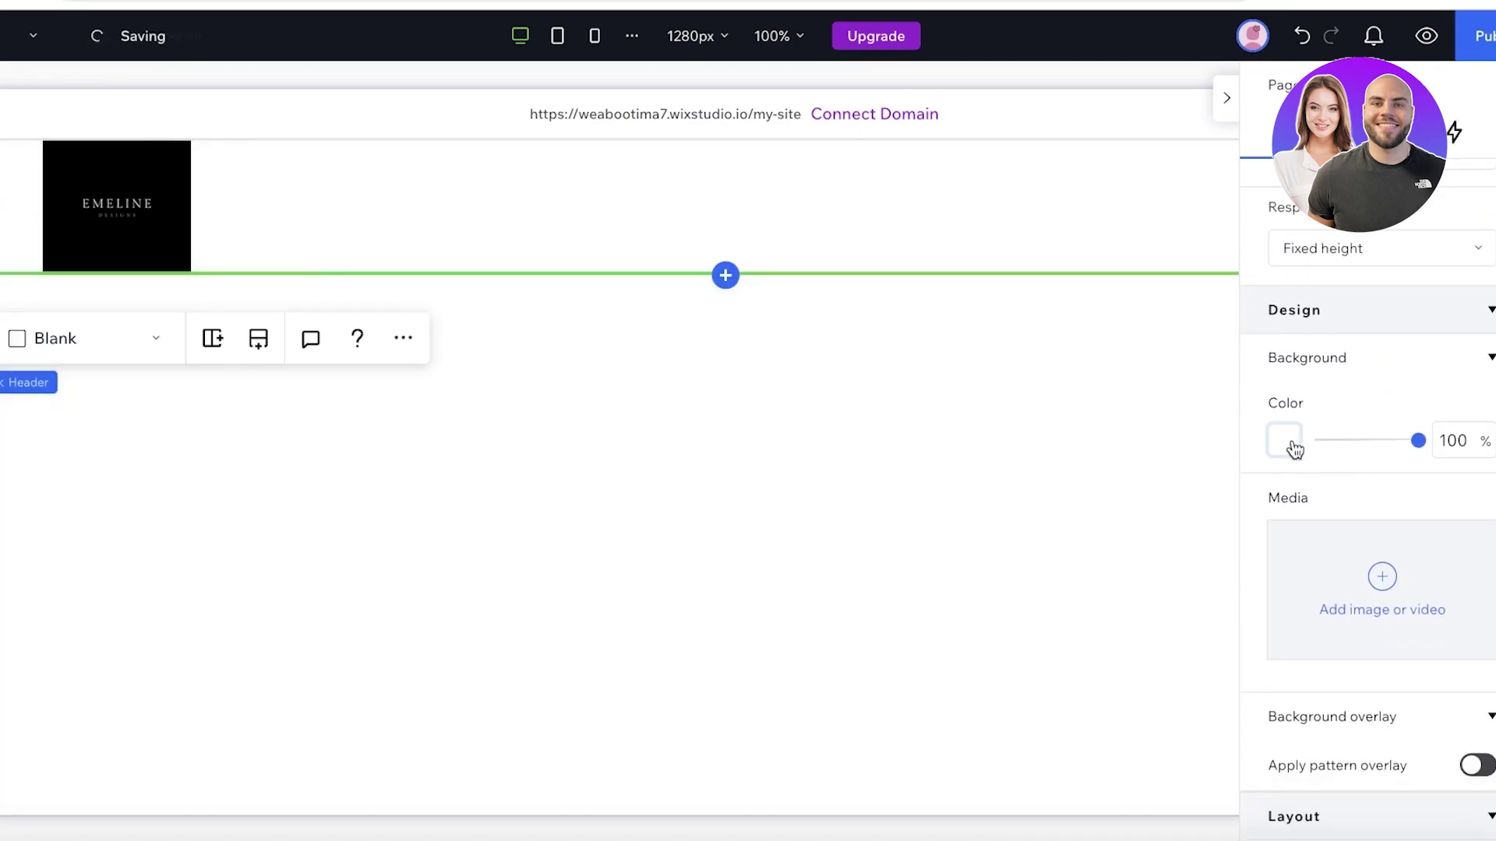
click(1291, 440)
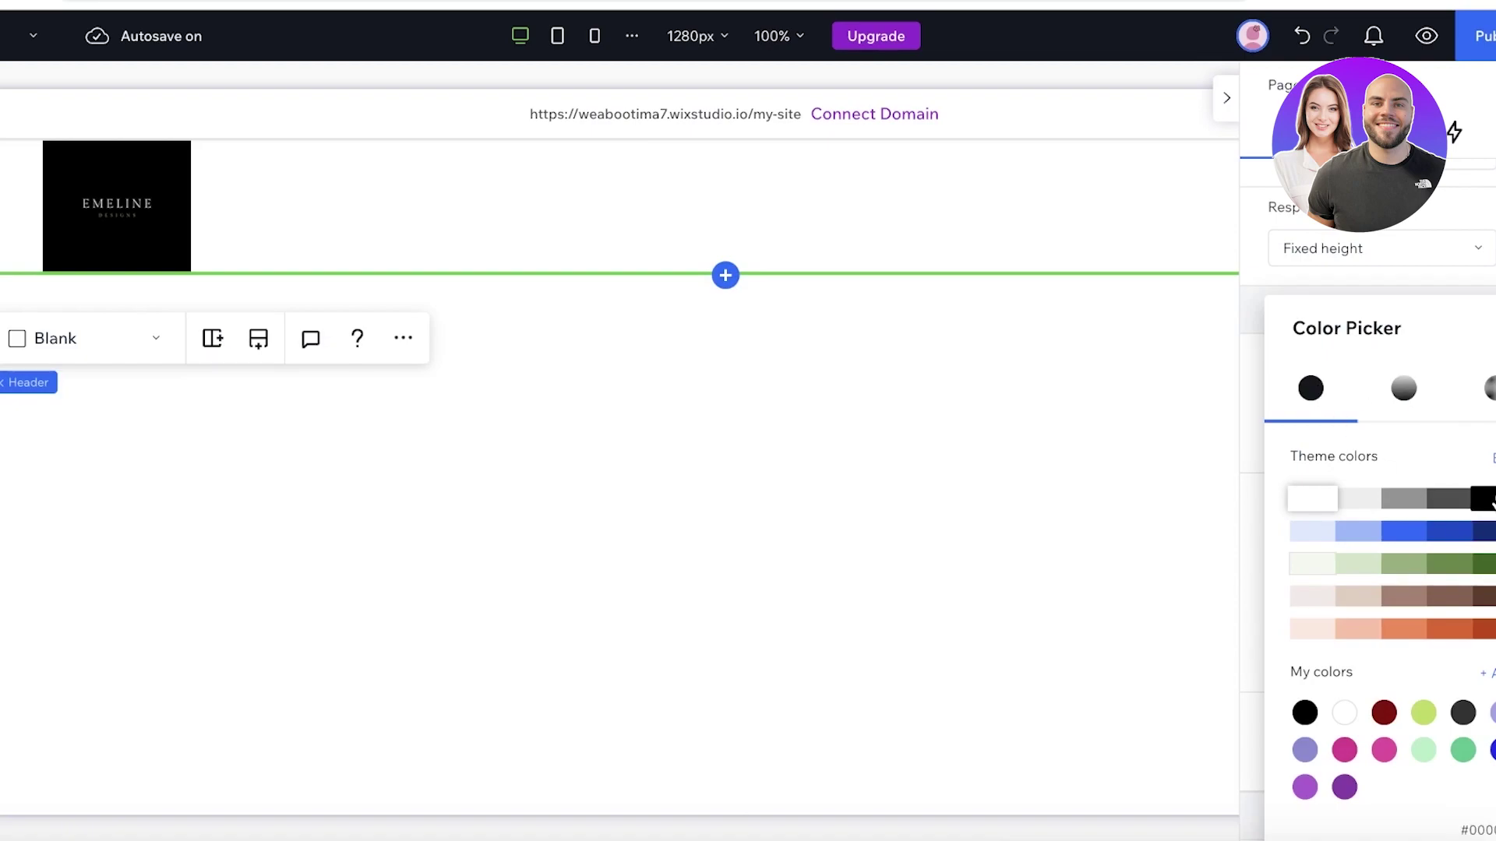
click(1487, 499)
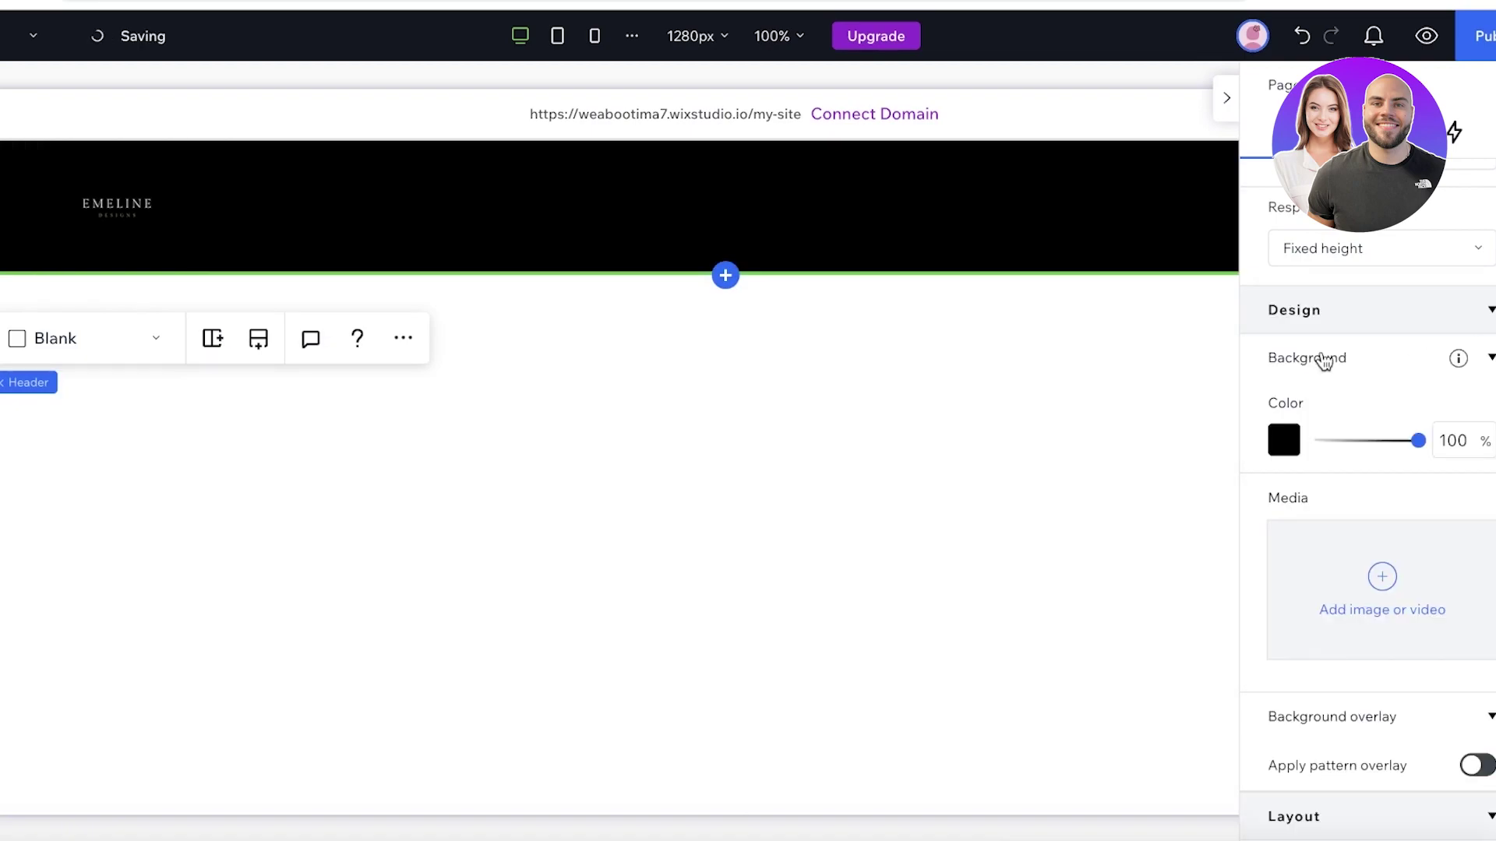
Step: Select the empty section and browse the addable element categories from Sections and Containers through Media to Embed & Social
click(668, 388)
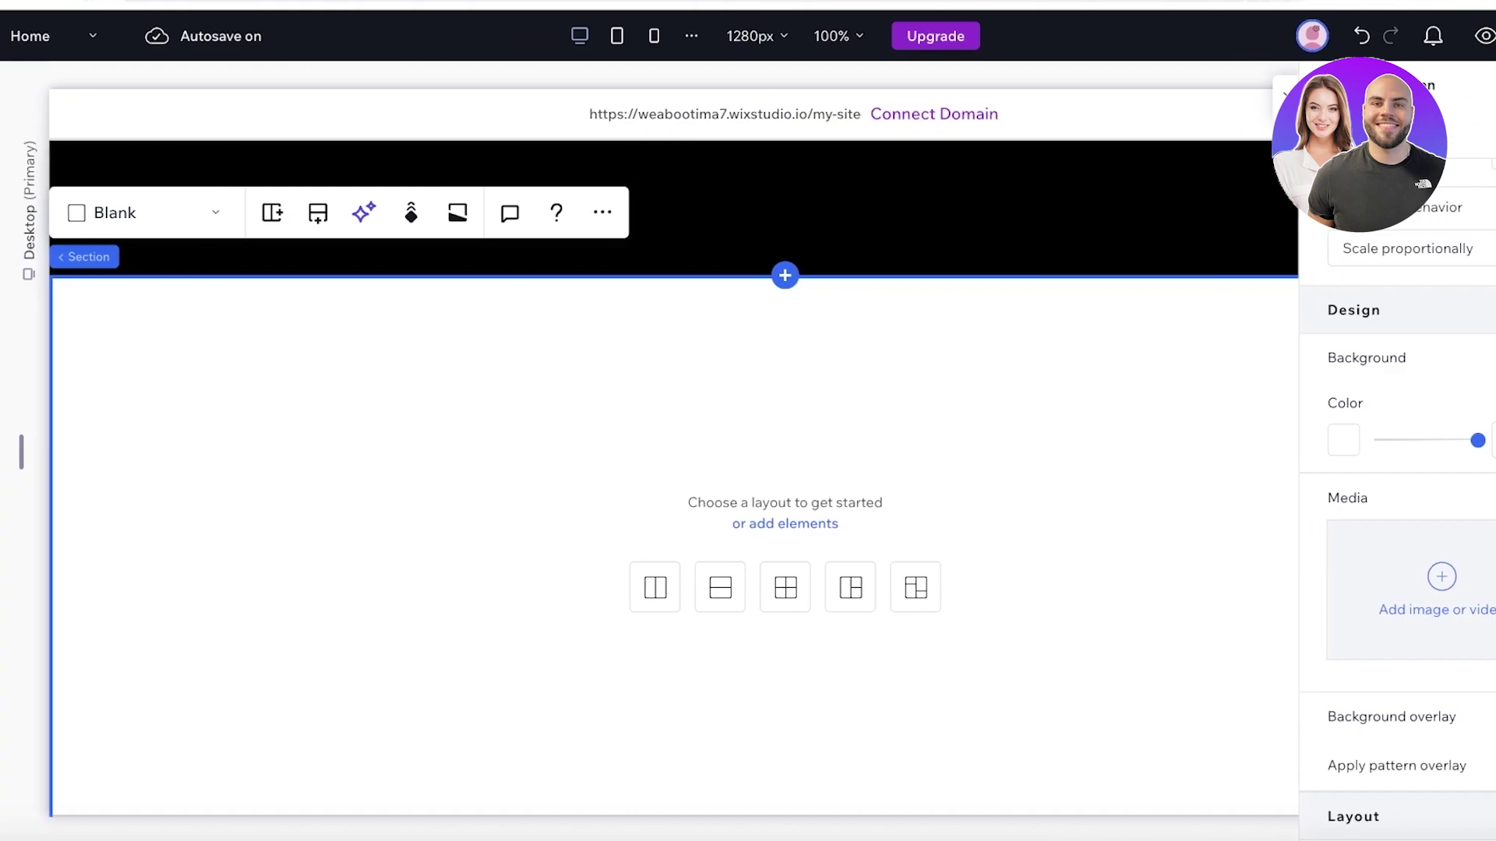
click(21, 84)
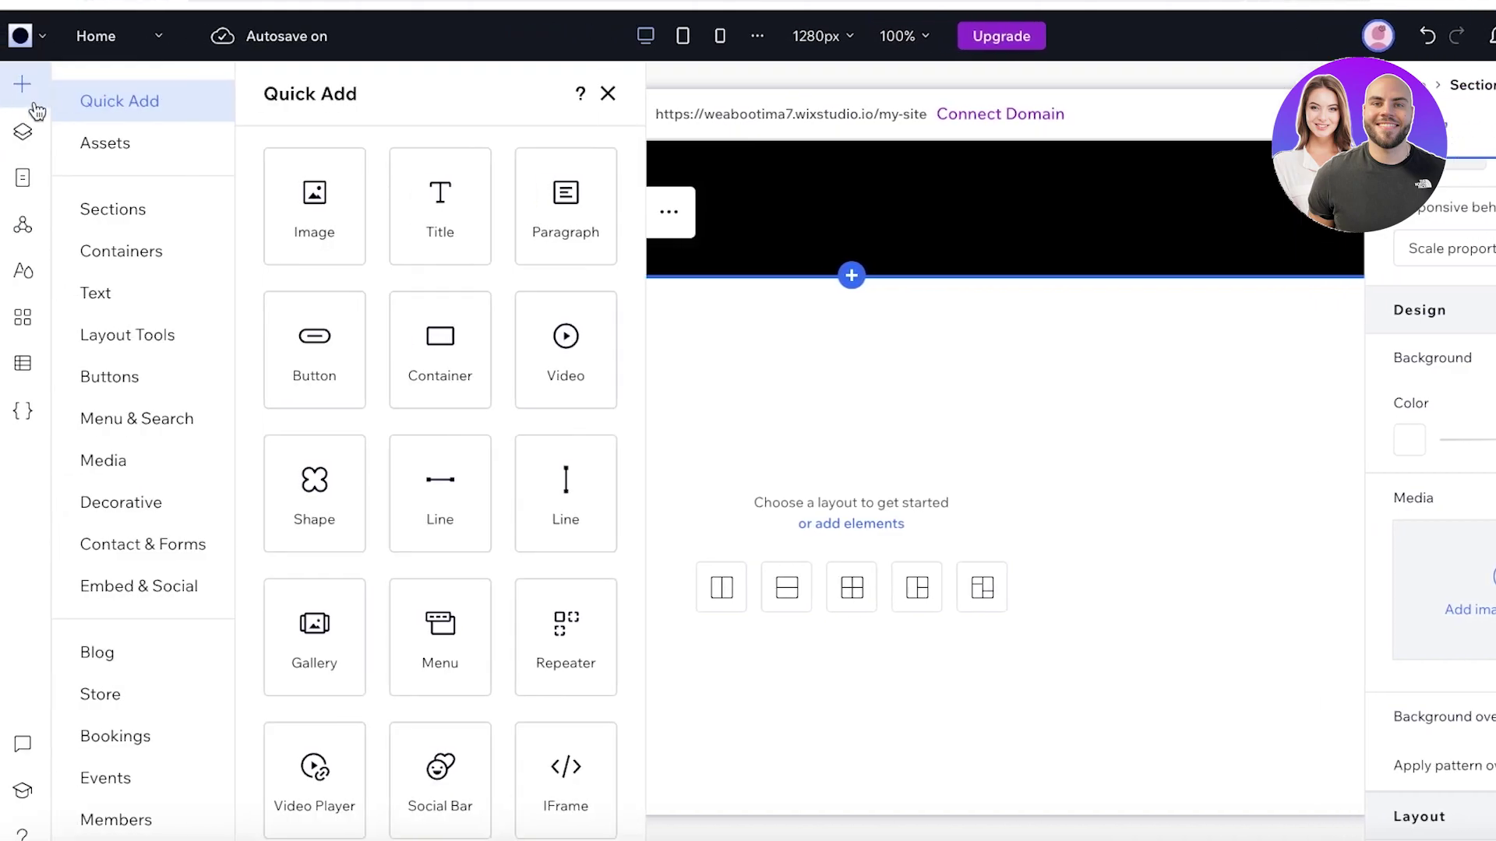
click(120, 208)
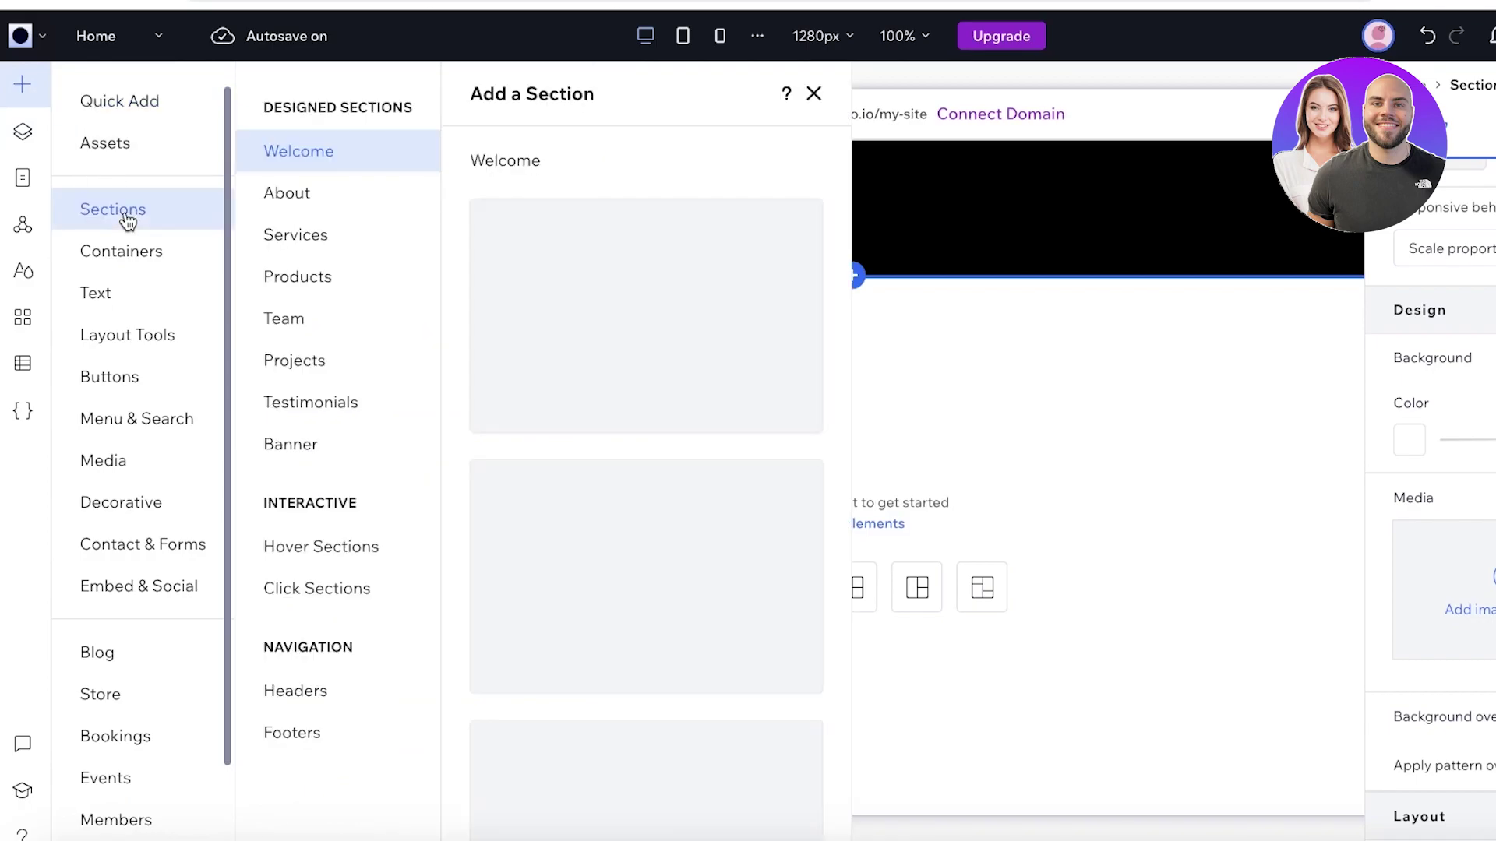
click(129, 253)
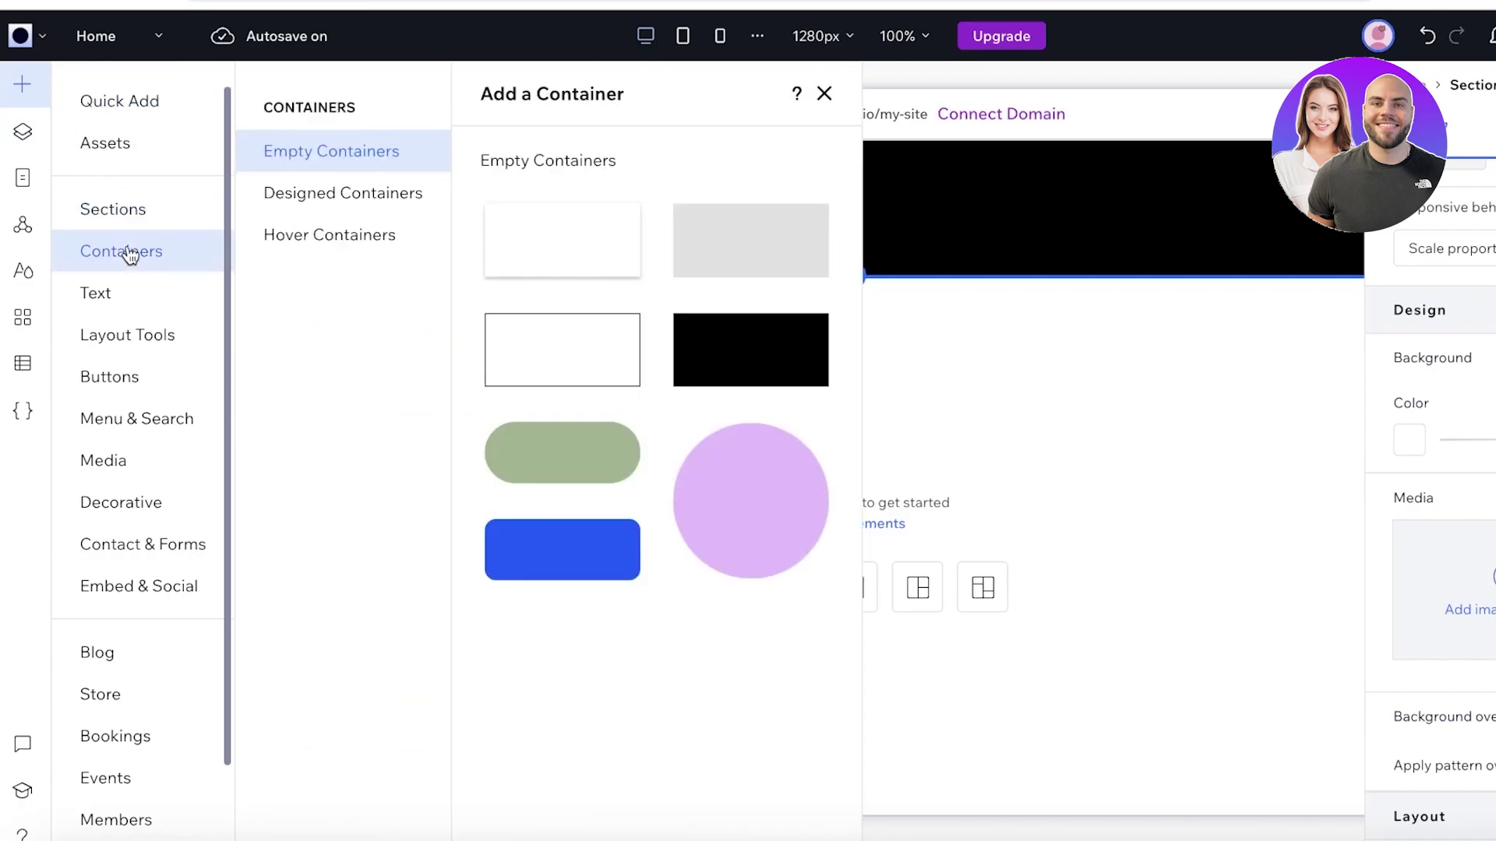
click(114, 294)
click(121, 336)
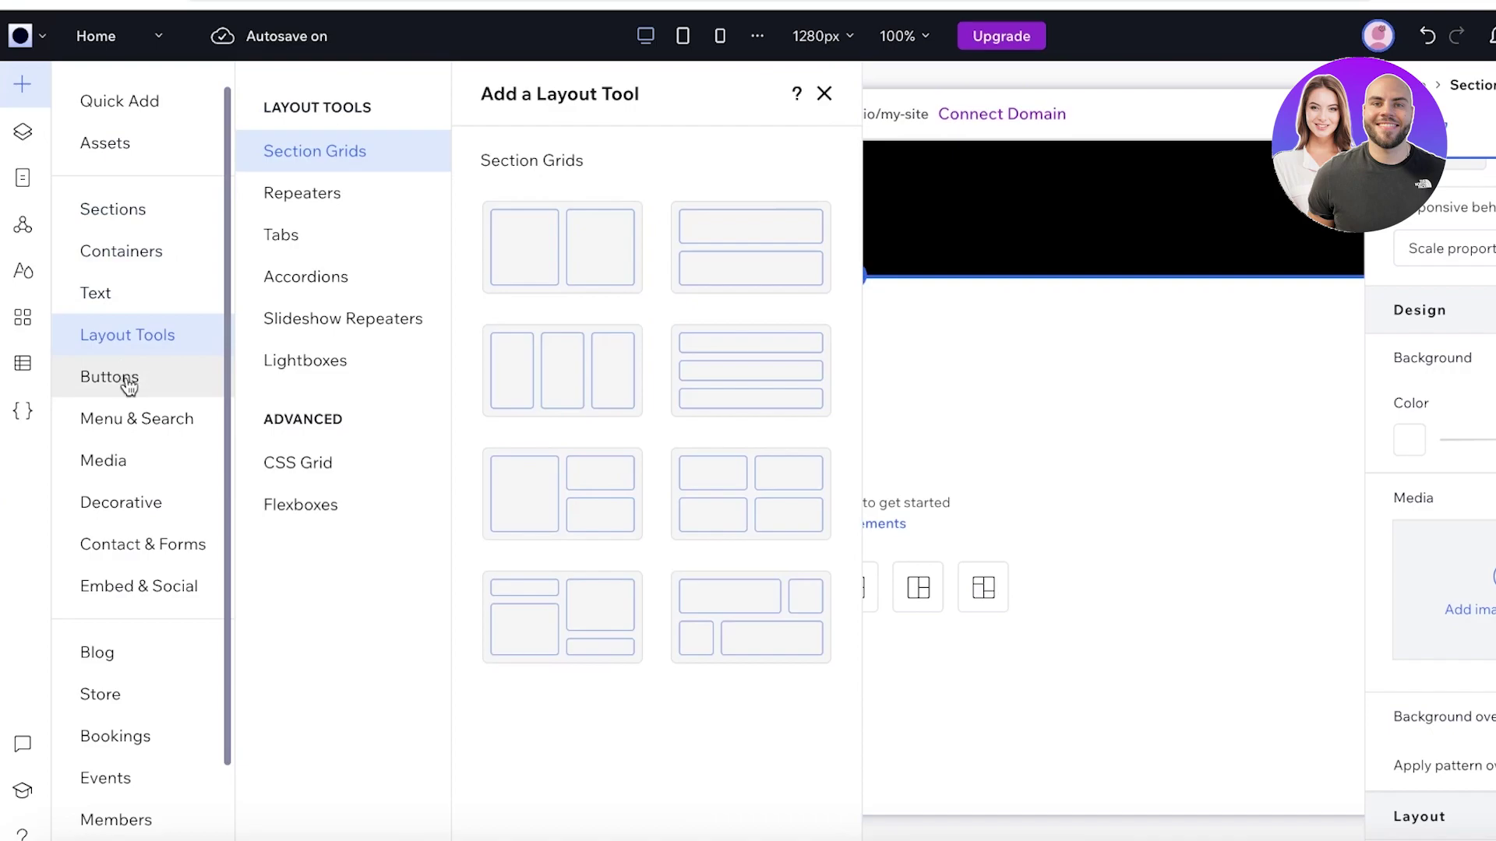
click(121, 377)
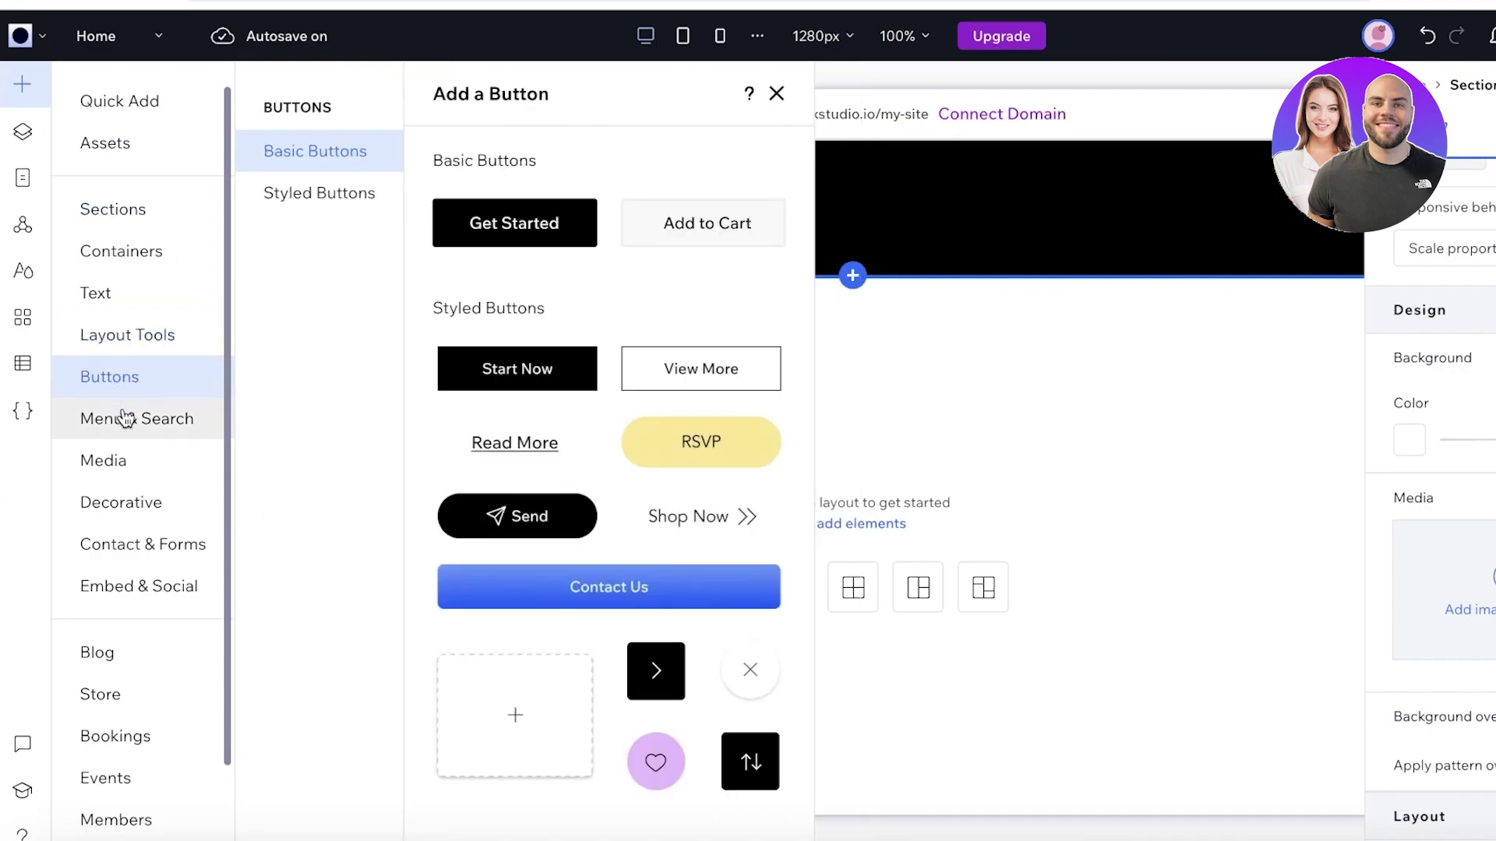
click(123, 430)
click(124, 463)
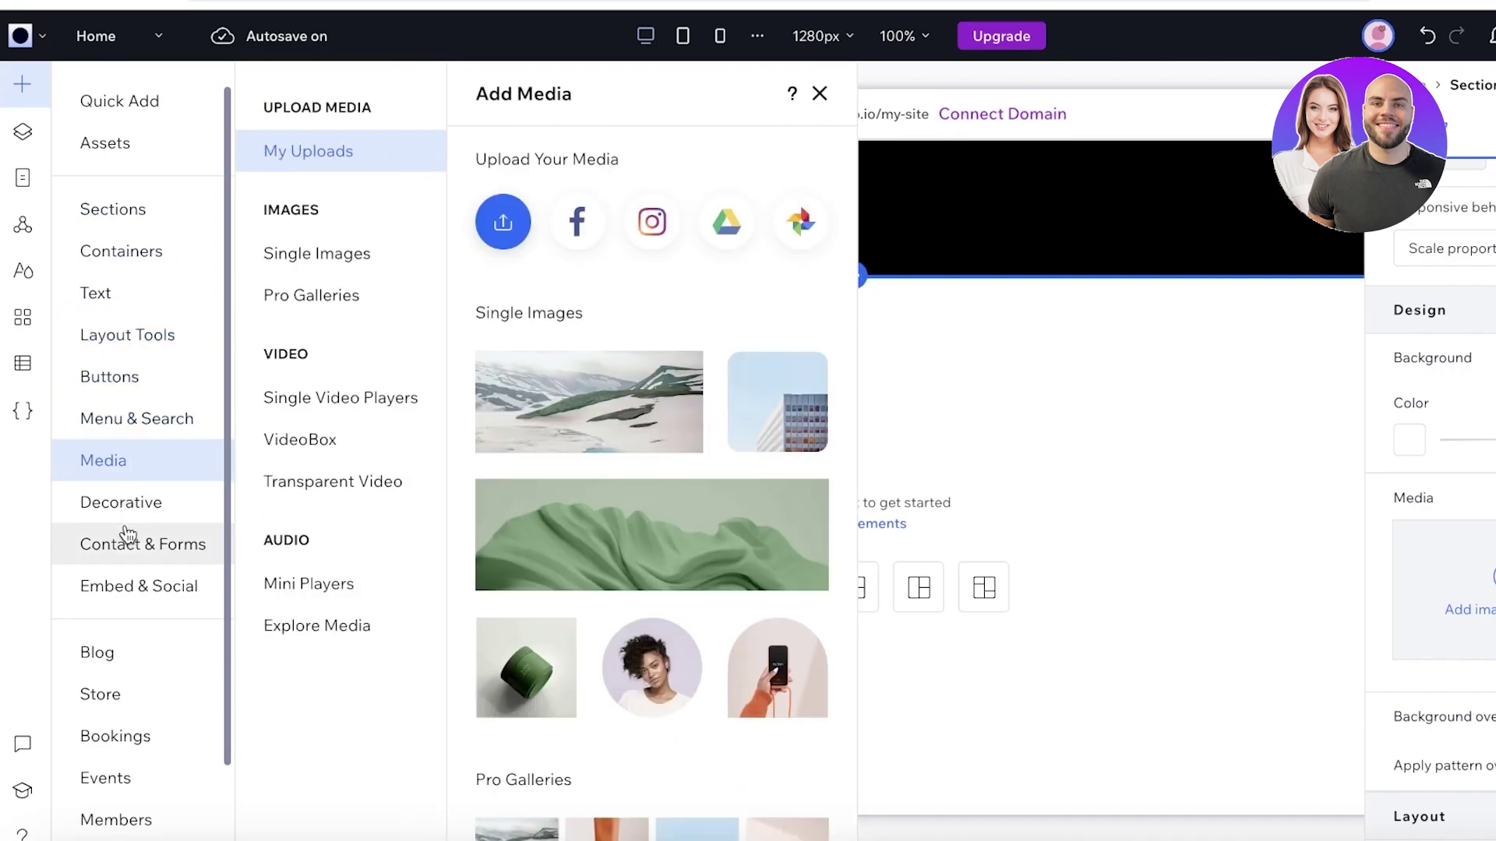
click(126, 544)
click(142, 593)
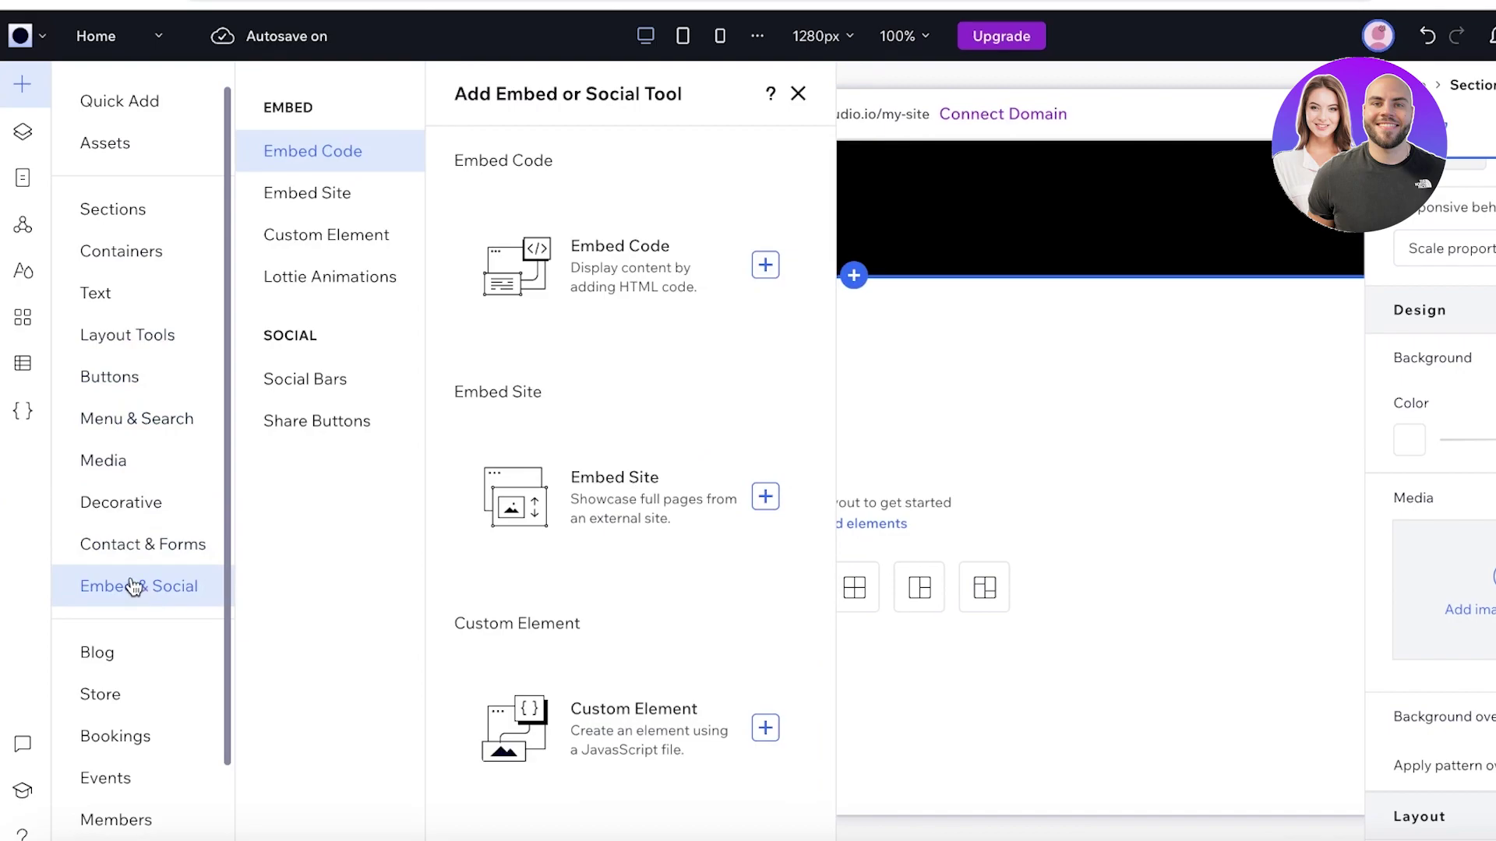
click(1134, 505)
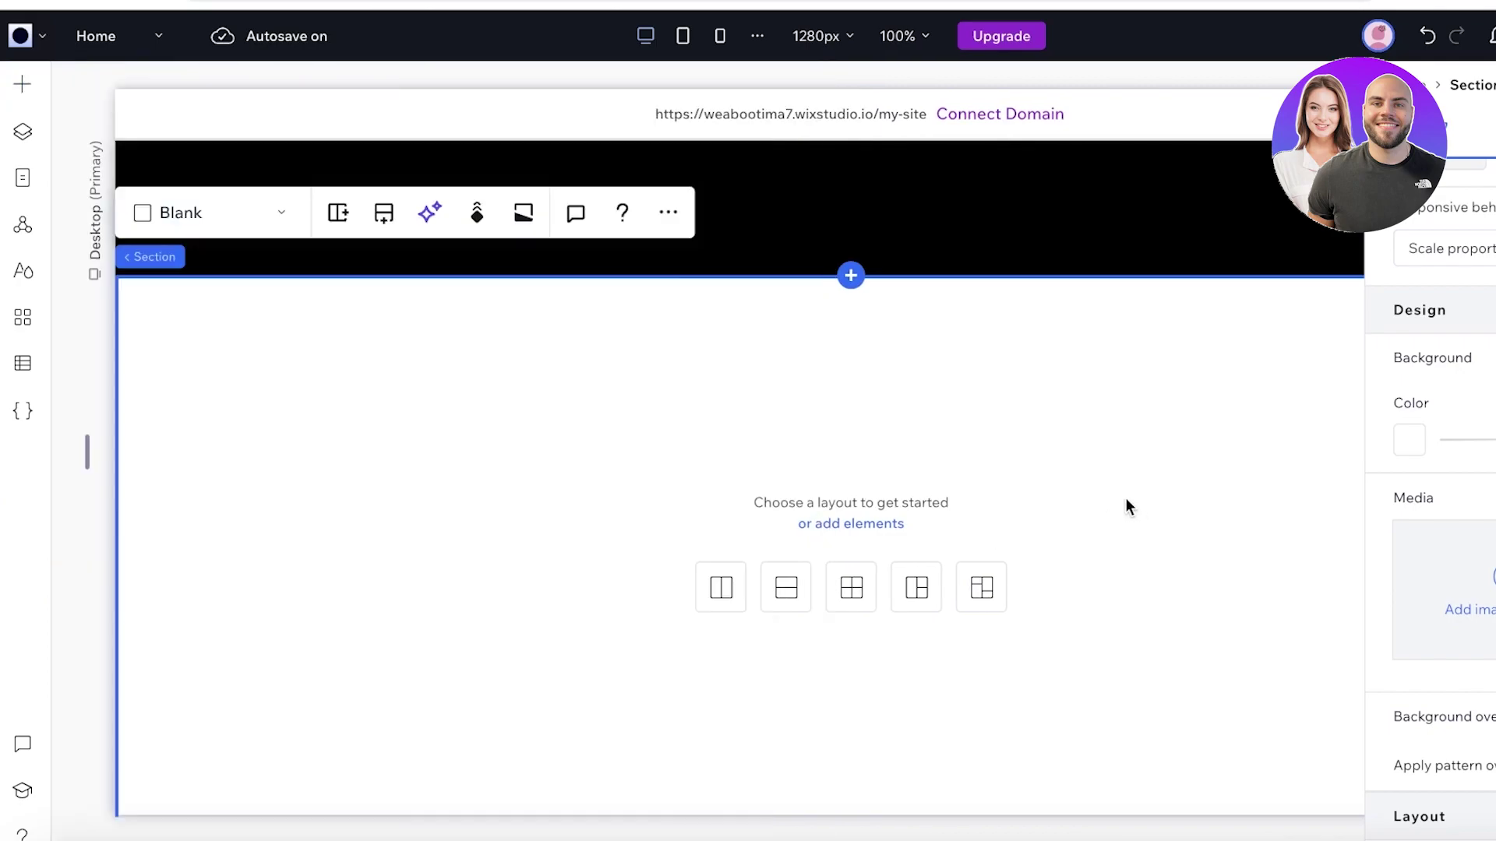
Step: Collapse the element settings inspector to give the canvas more width
scroll(1130, 507, down, 1)
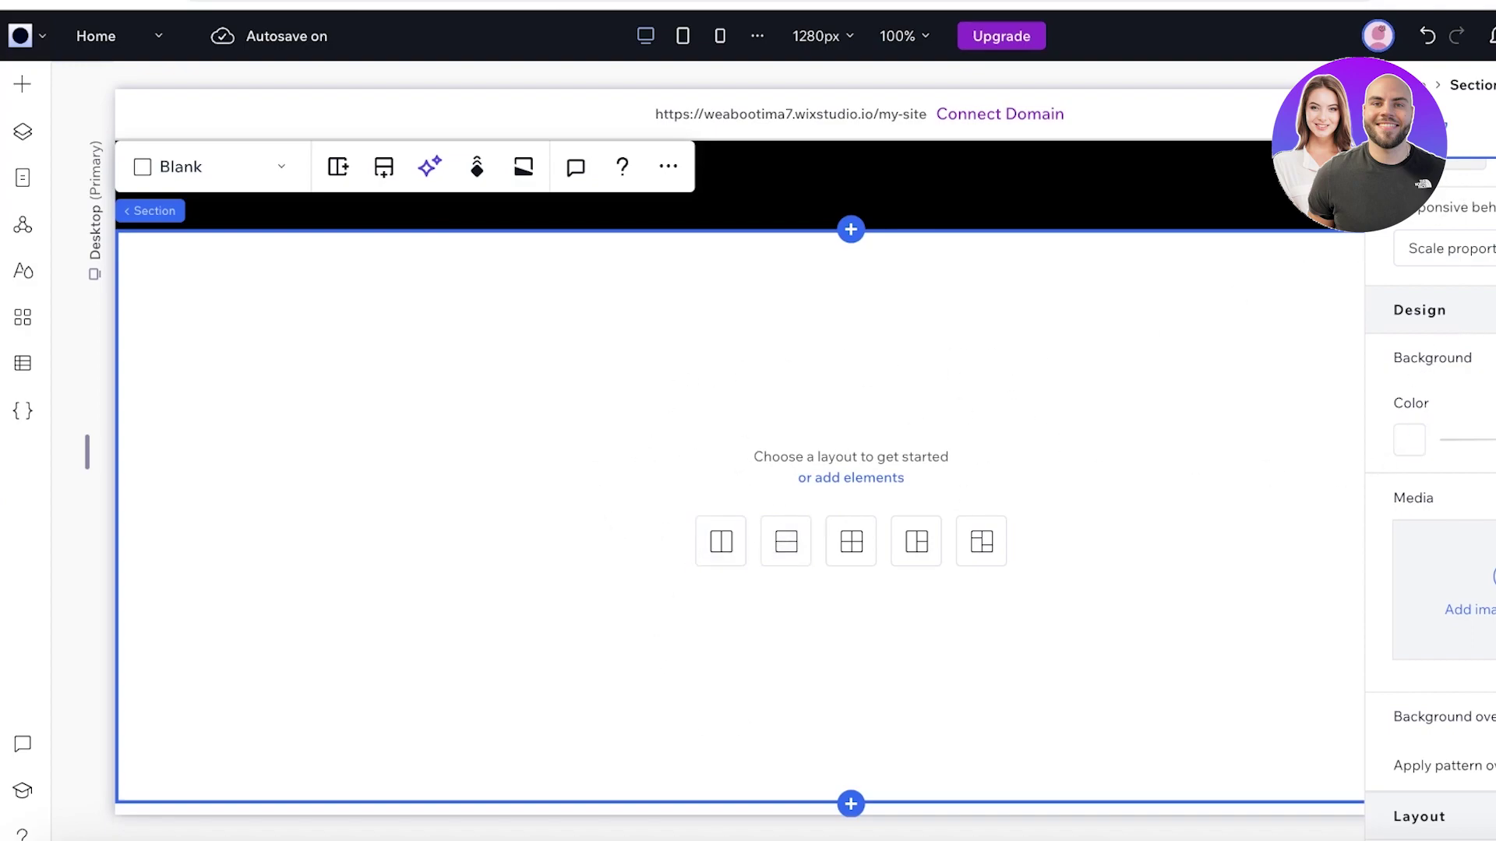
click(1494, 85)
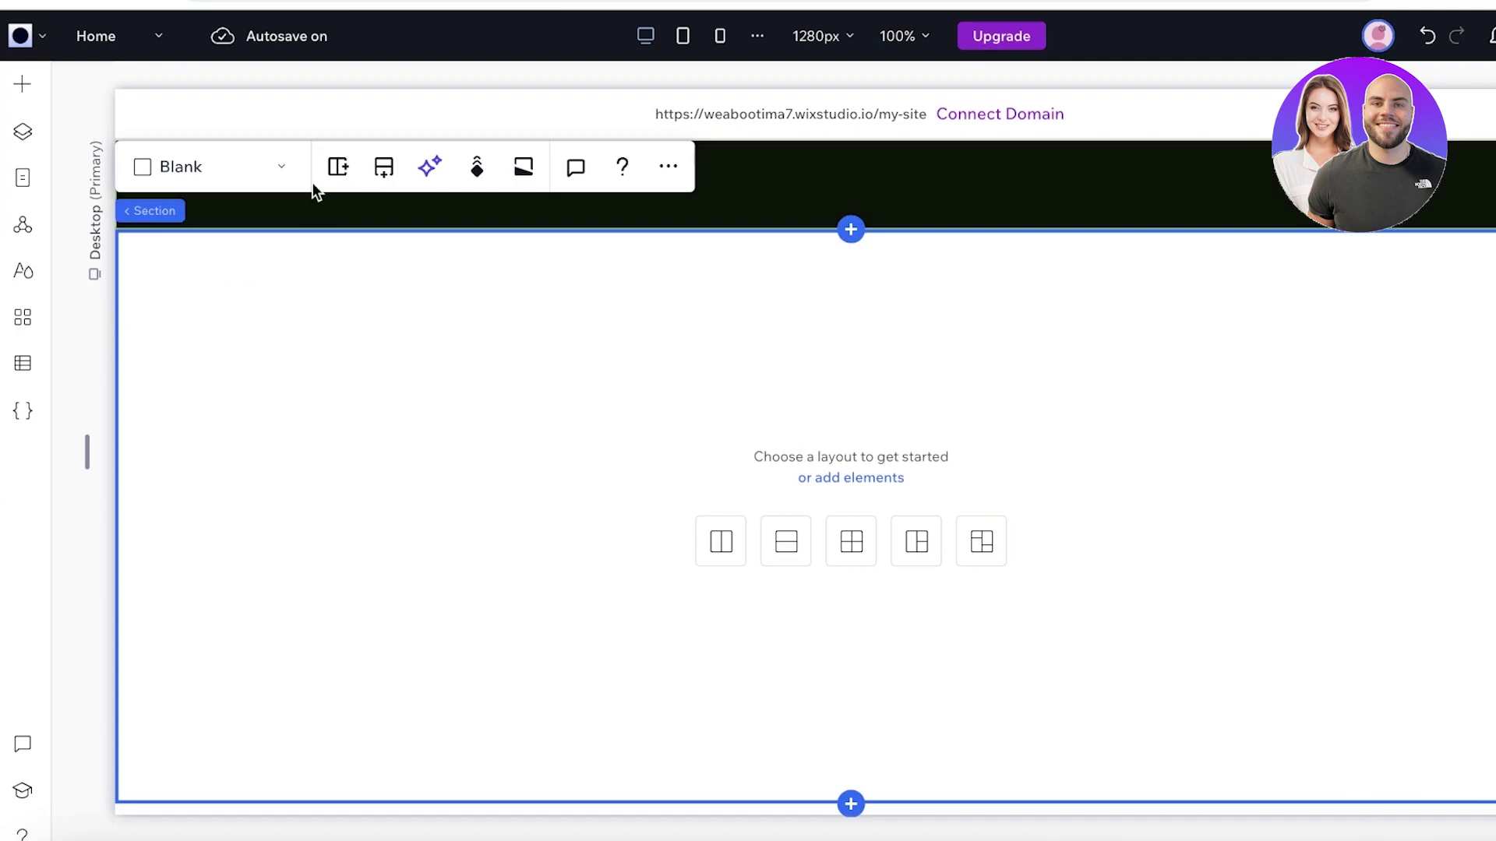
click(241, 169)
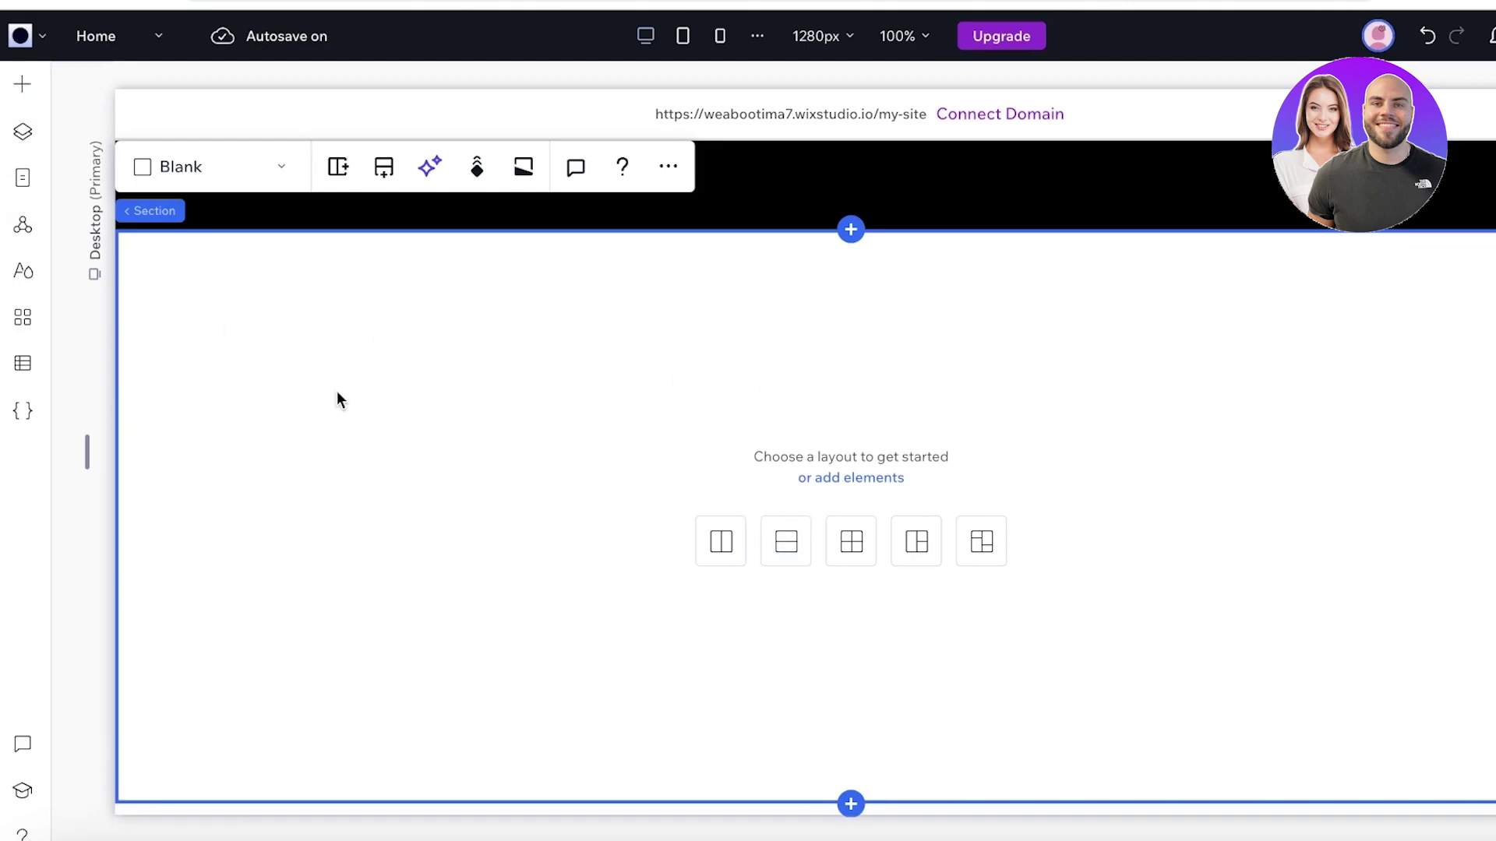
Step: Try adding the designed Welcome section "Explore What Lies Beyond" above the header and undo its placement
click(20, 97)
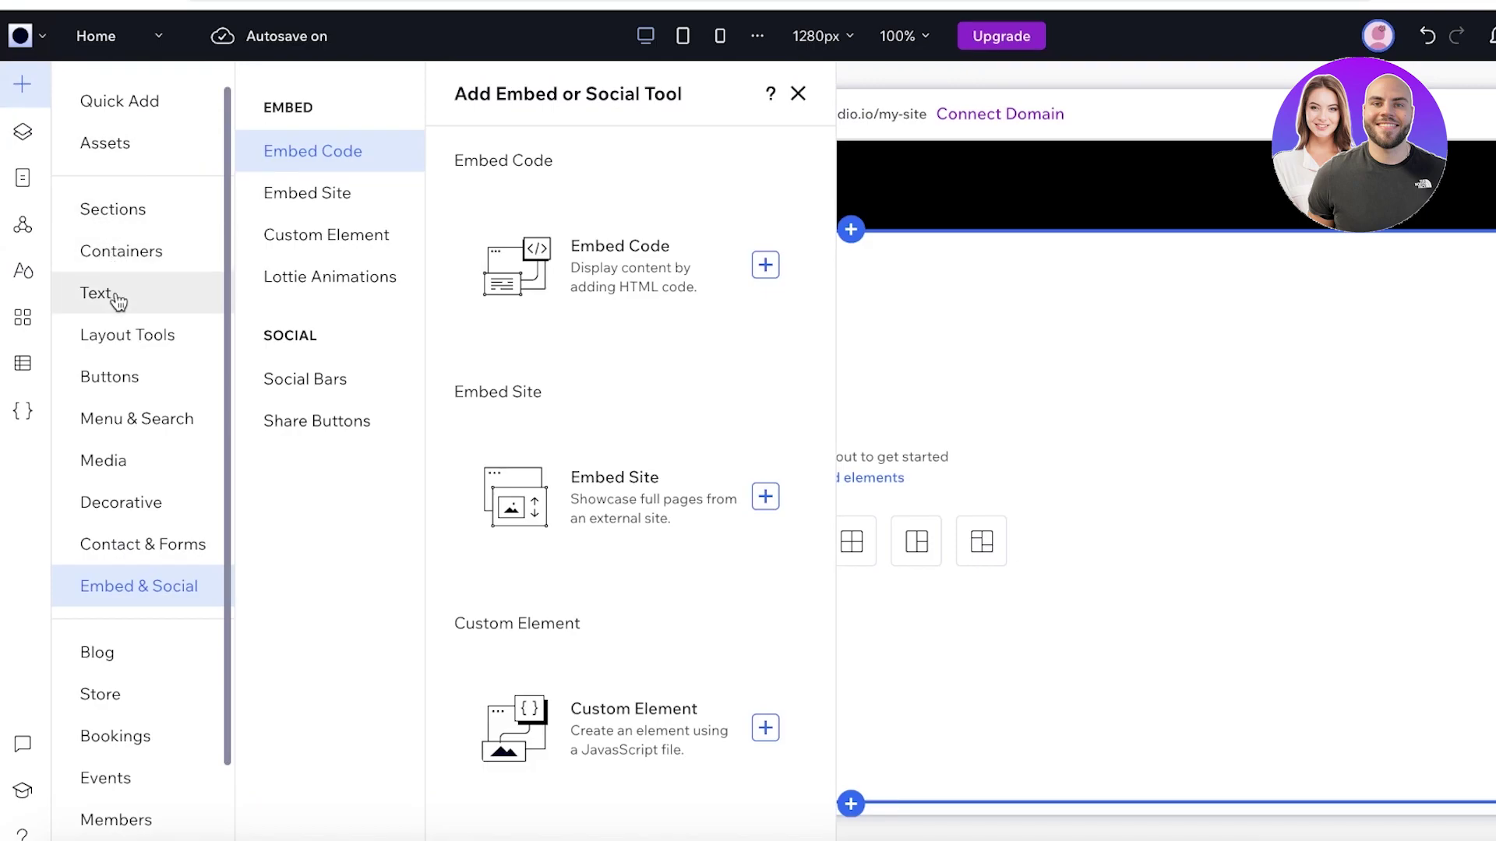
mouse_move(113, 209)
scroll(628, 314, down, 5)
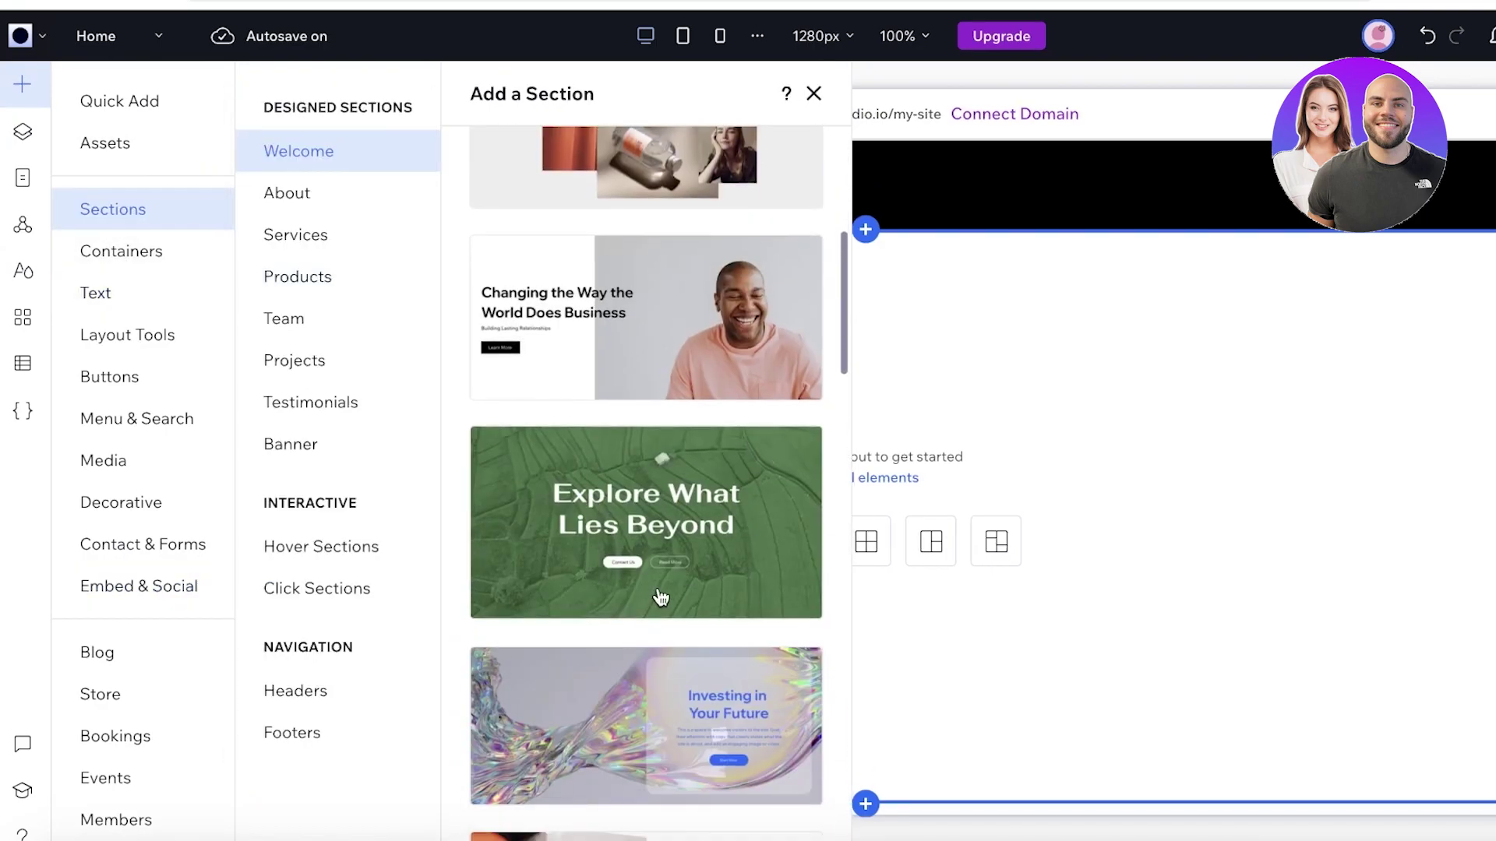
click(655, 555)
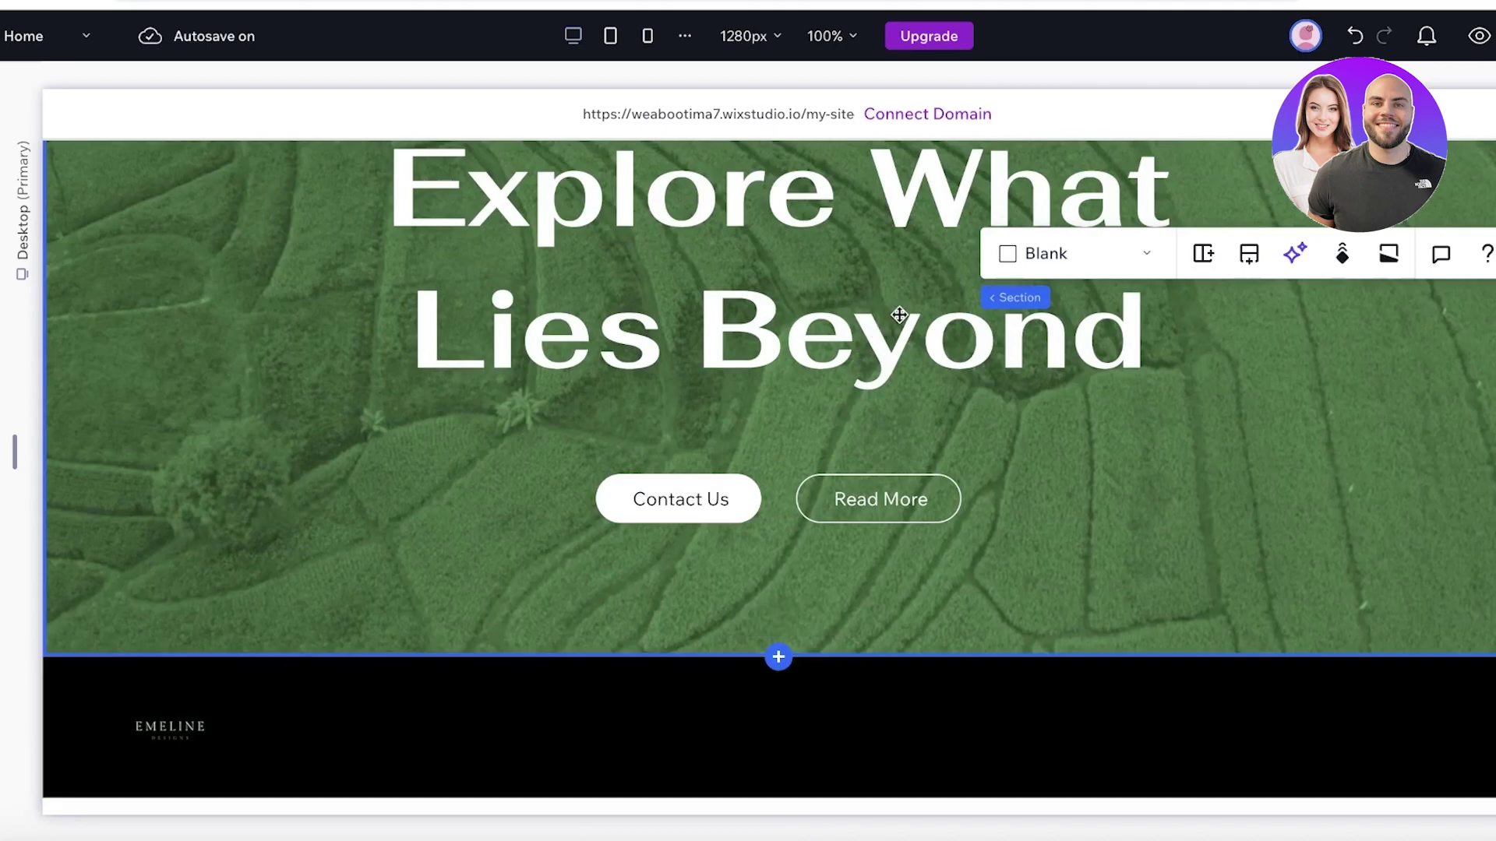
click(863, 326)
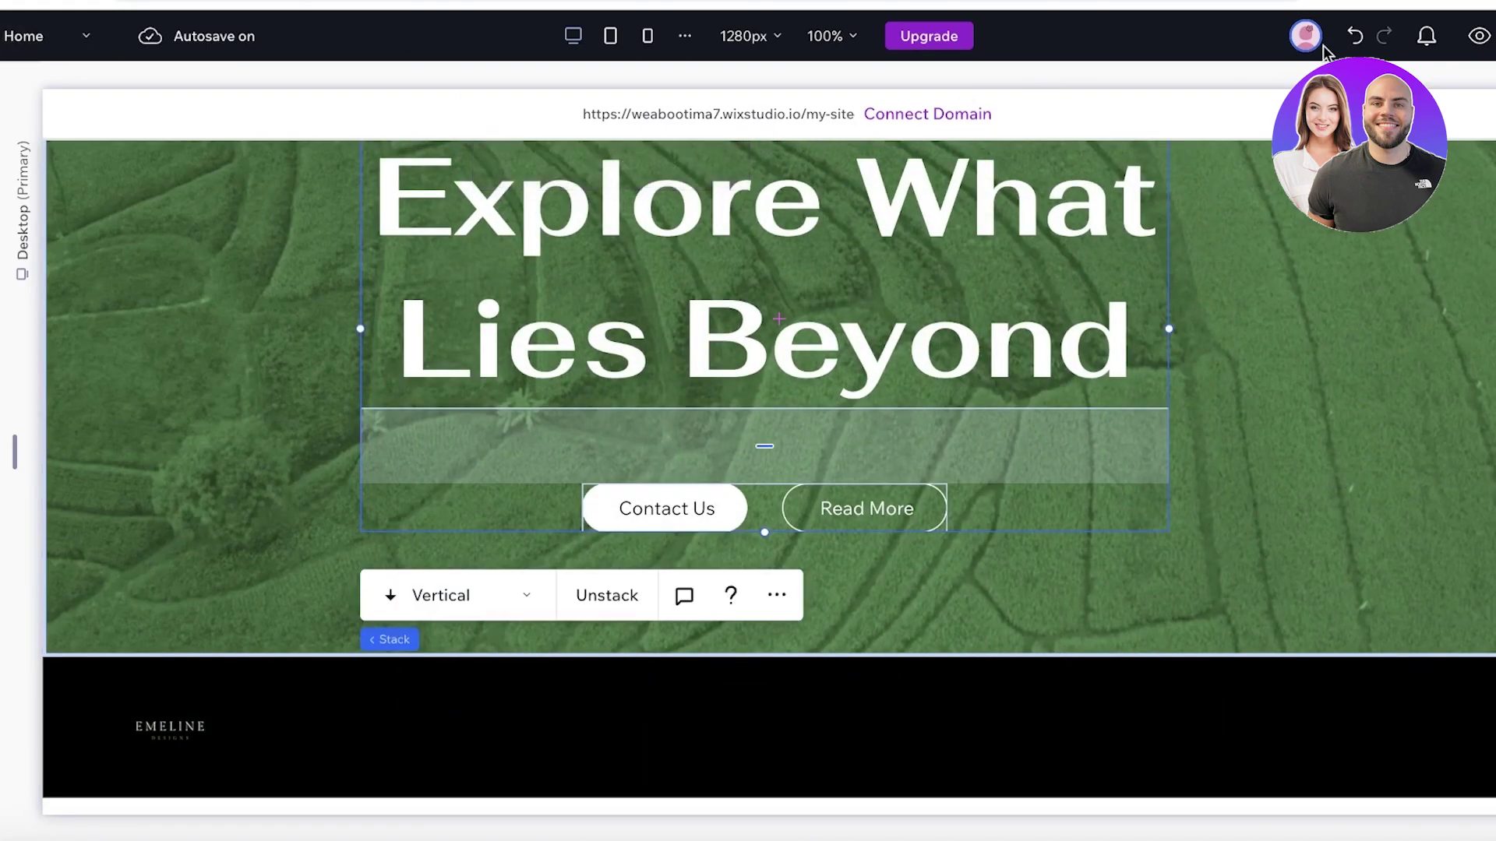
click(1354, 36)
click(725, 425)
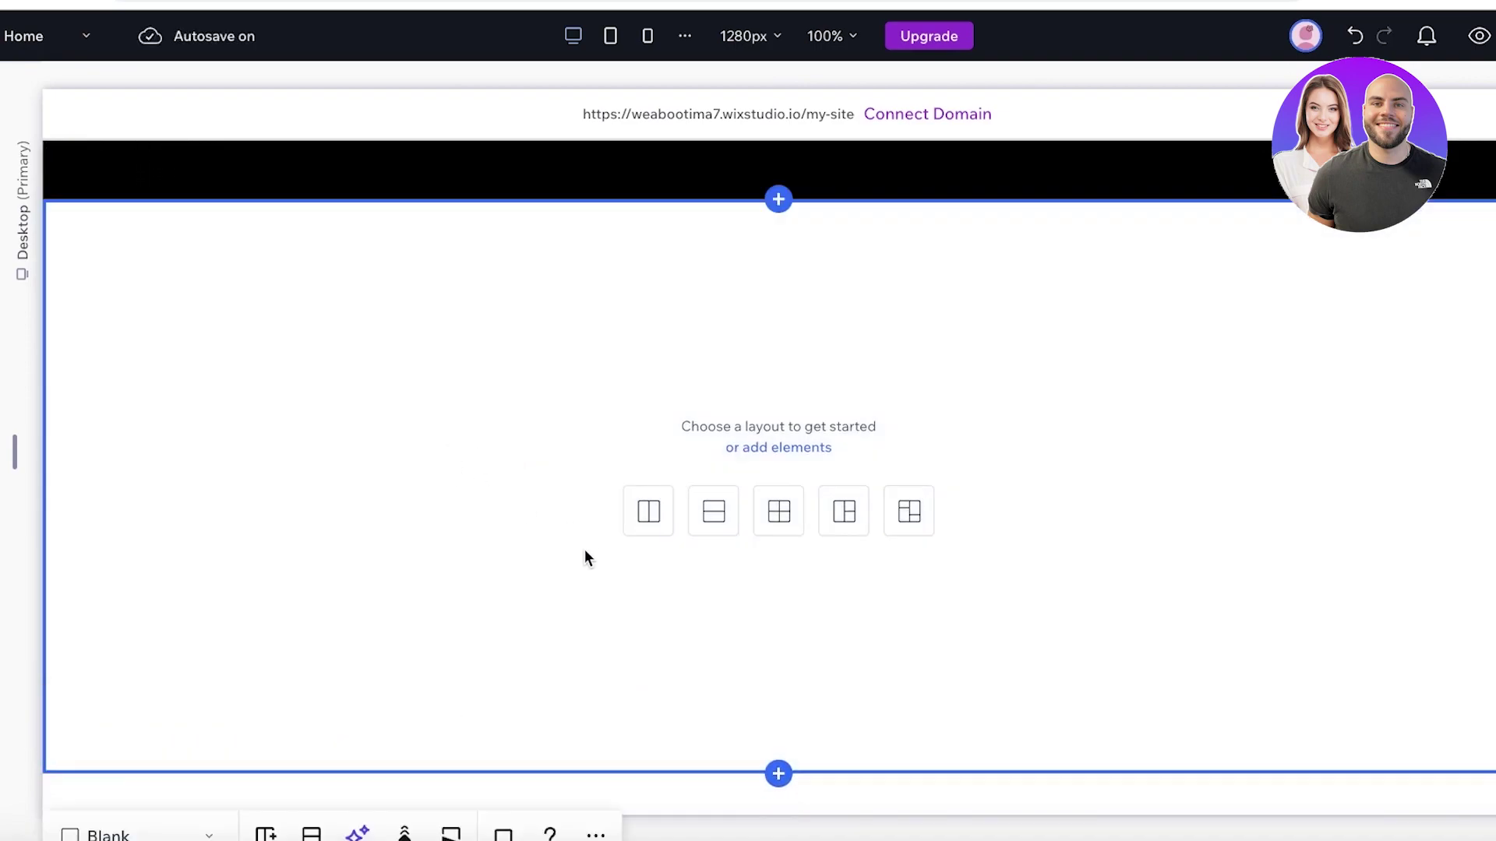
Step: Add the designed Welcome section "Investing in Your Future" below the header and delete its empty left cell
click(778, 741)
scroll(573, 467, down, 3)
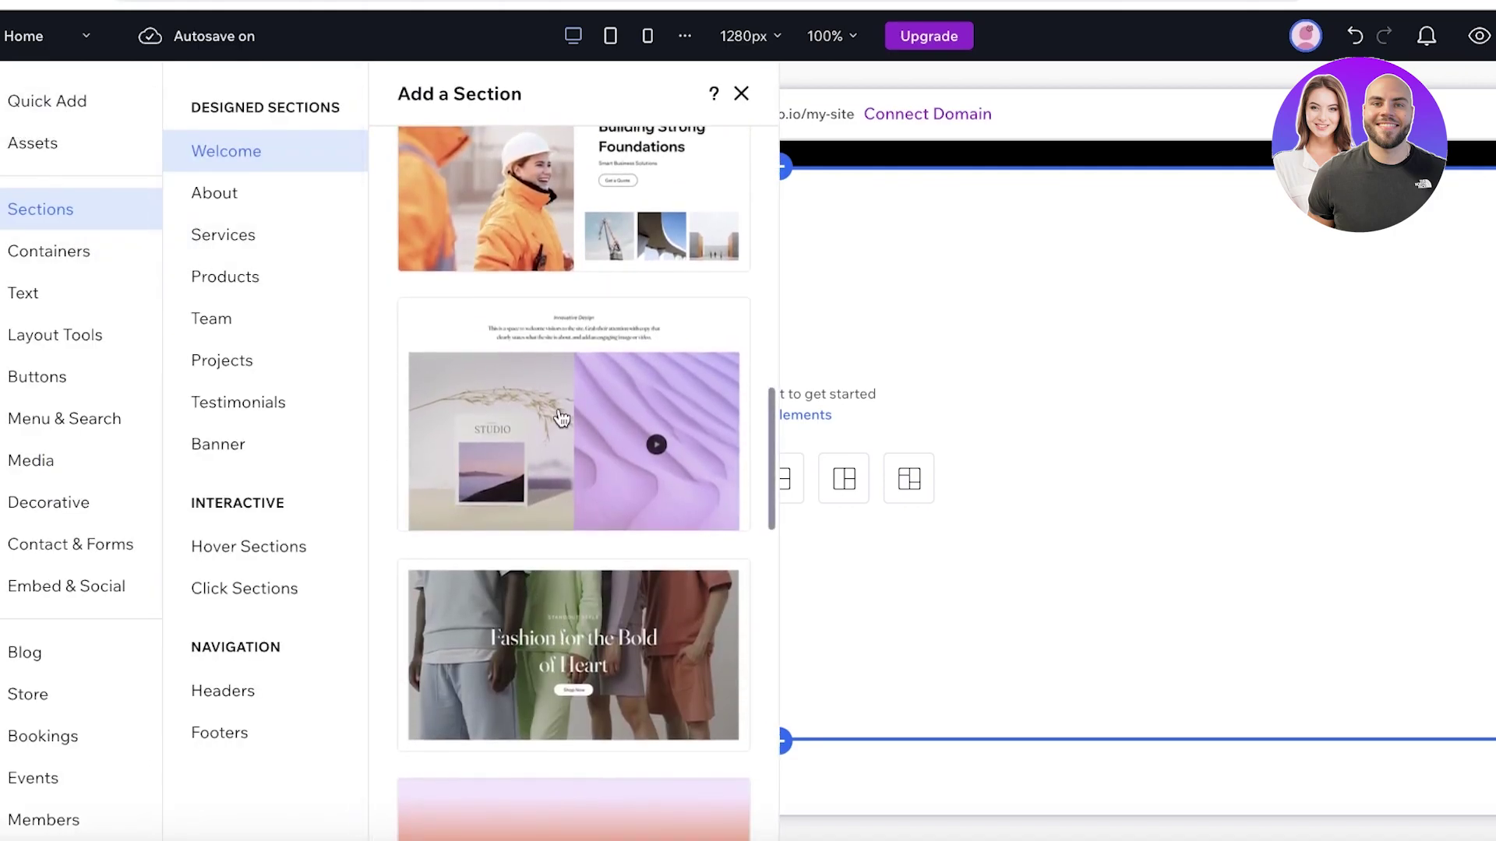
scroll(553, 390, up, 5)
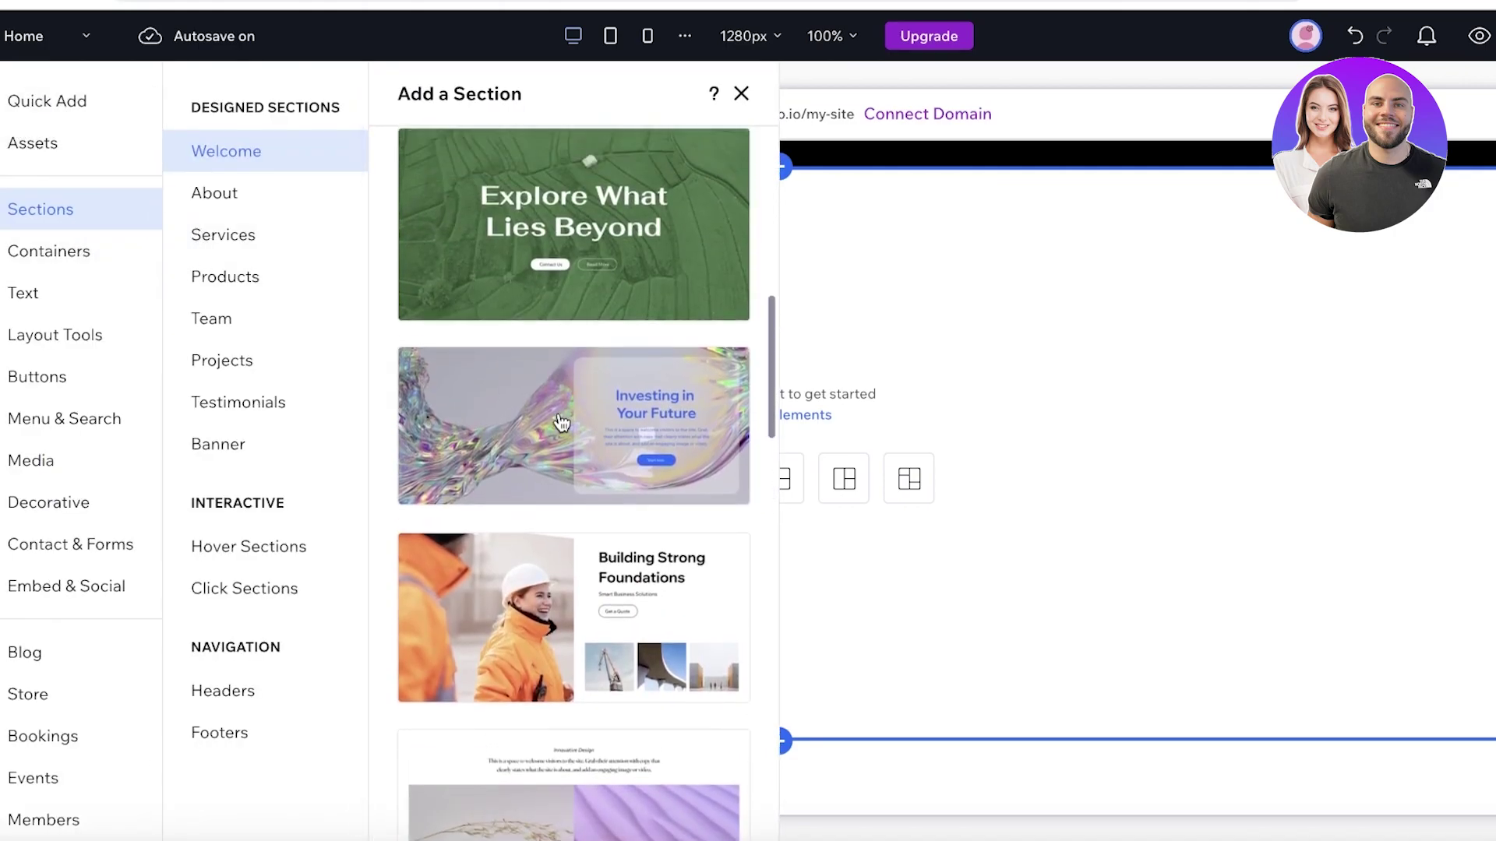
click(554, 413)
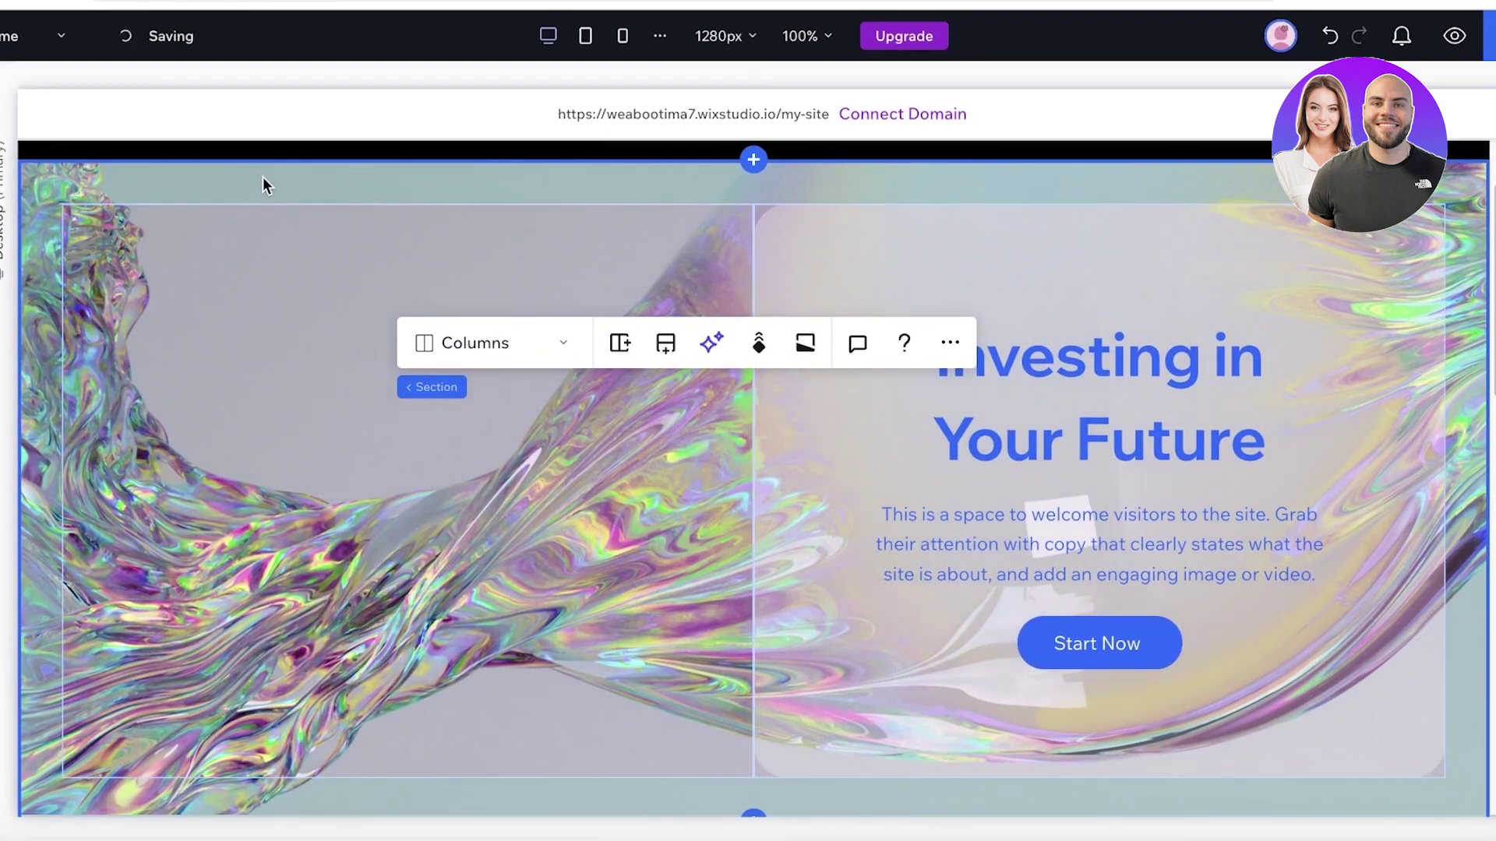
click(390, 366)
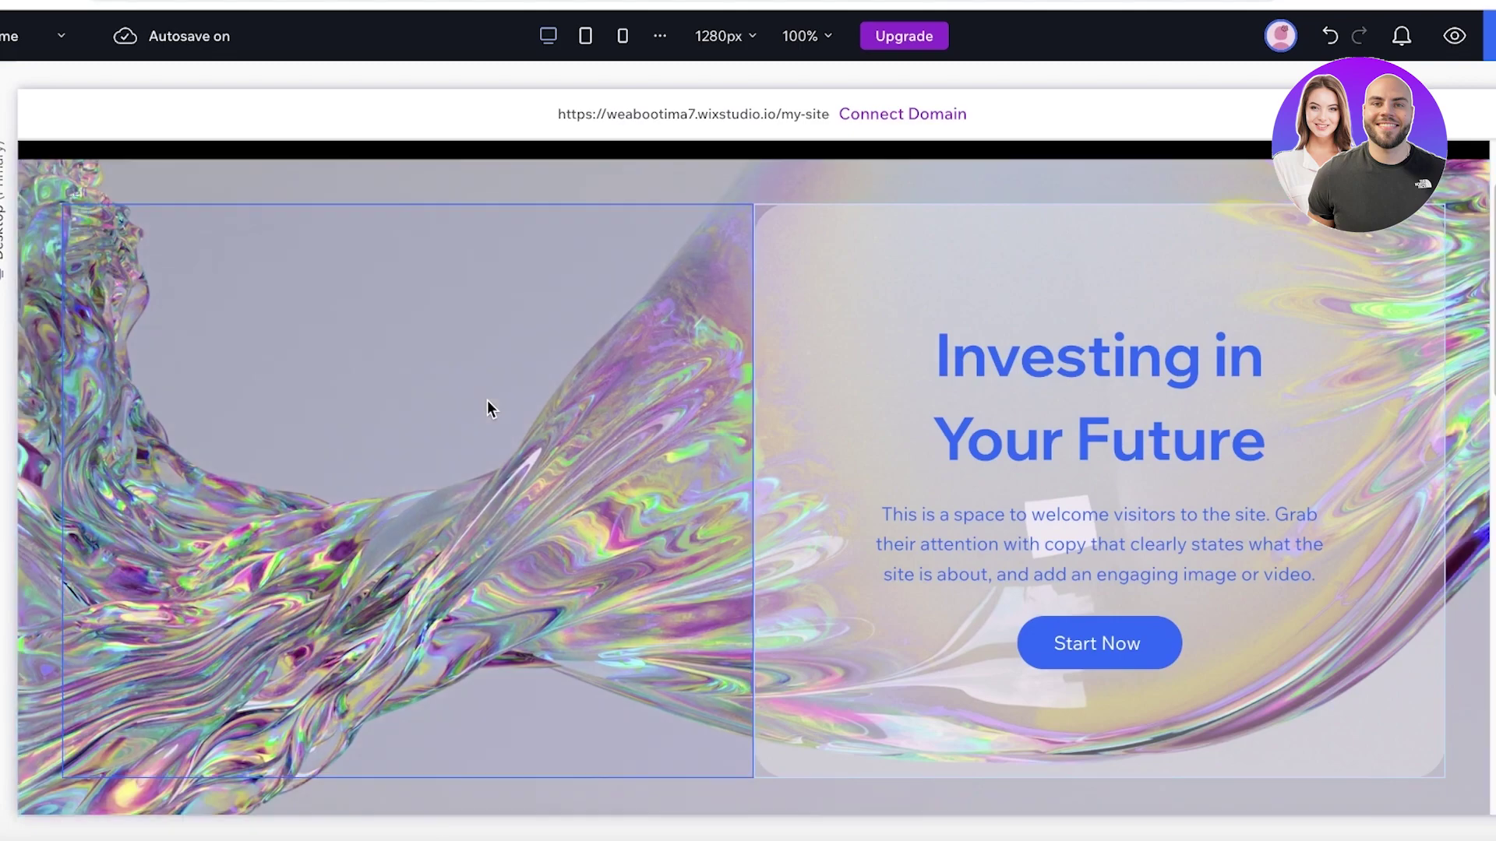
key(Delete)
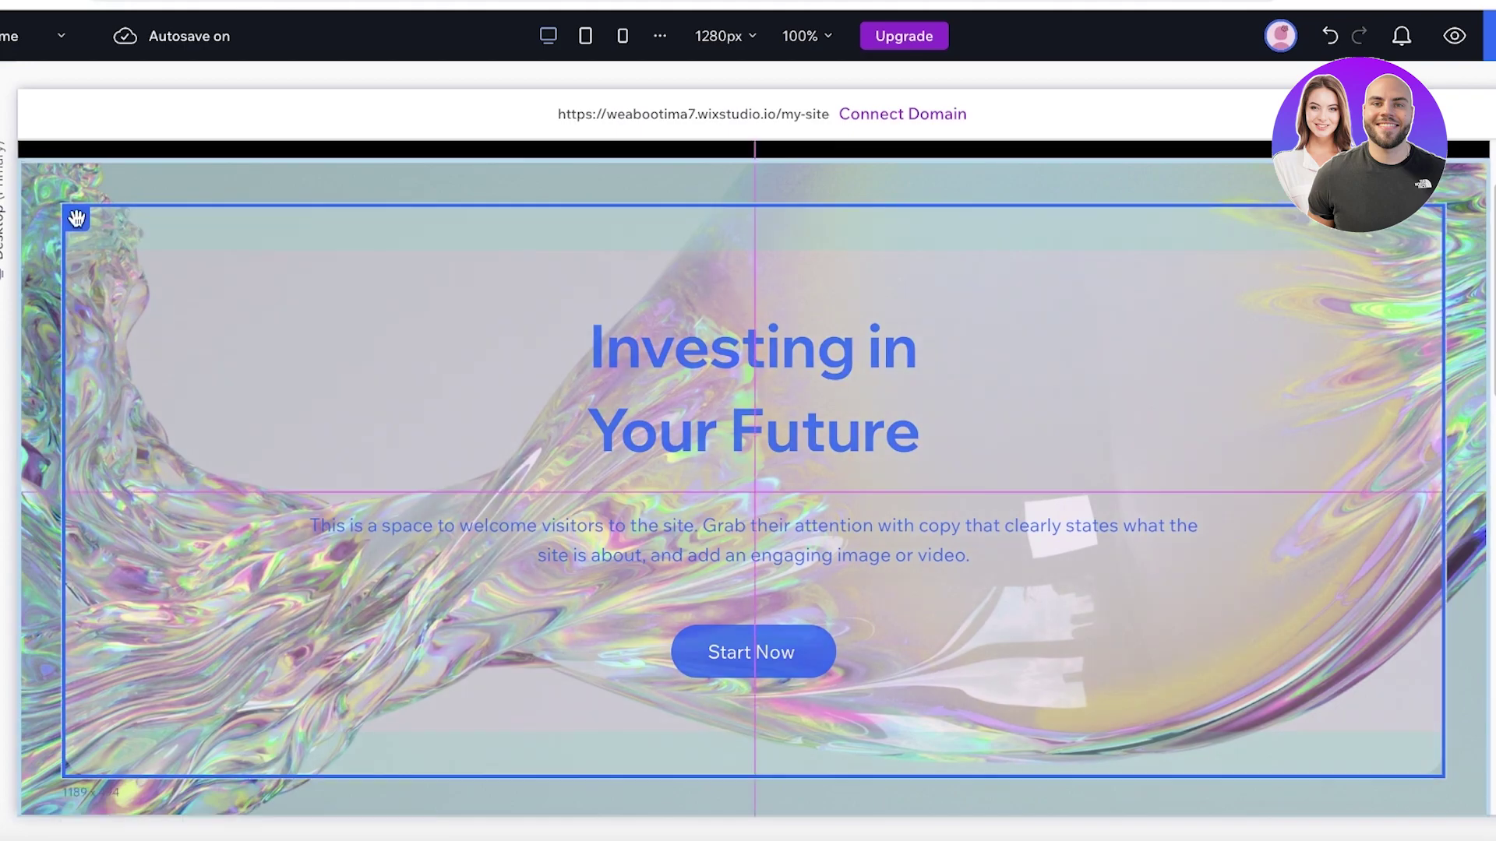
Step: Split the remaining cell of the "Investing in Your Future" section horizontally
scroll(144, 324, down, 1)
click(209, 785)
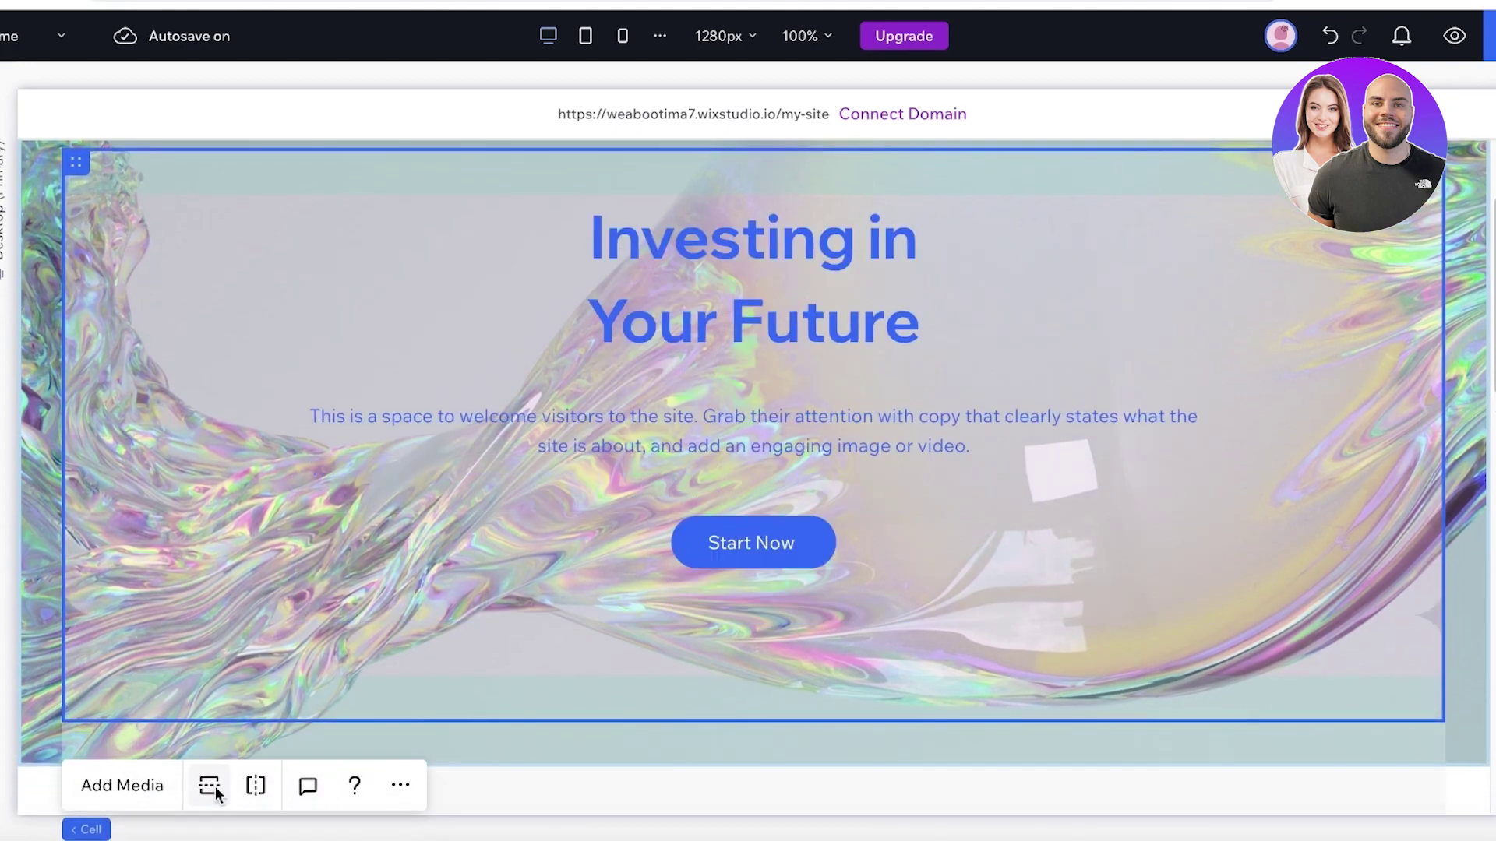
scroll(505, 499, down, 6)
key(ctrl+z)
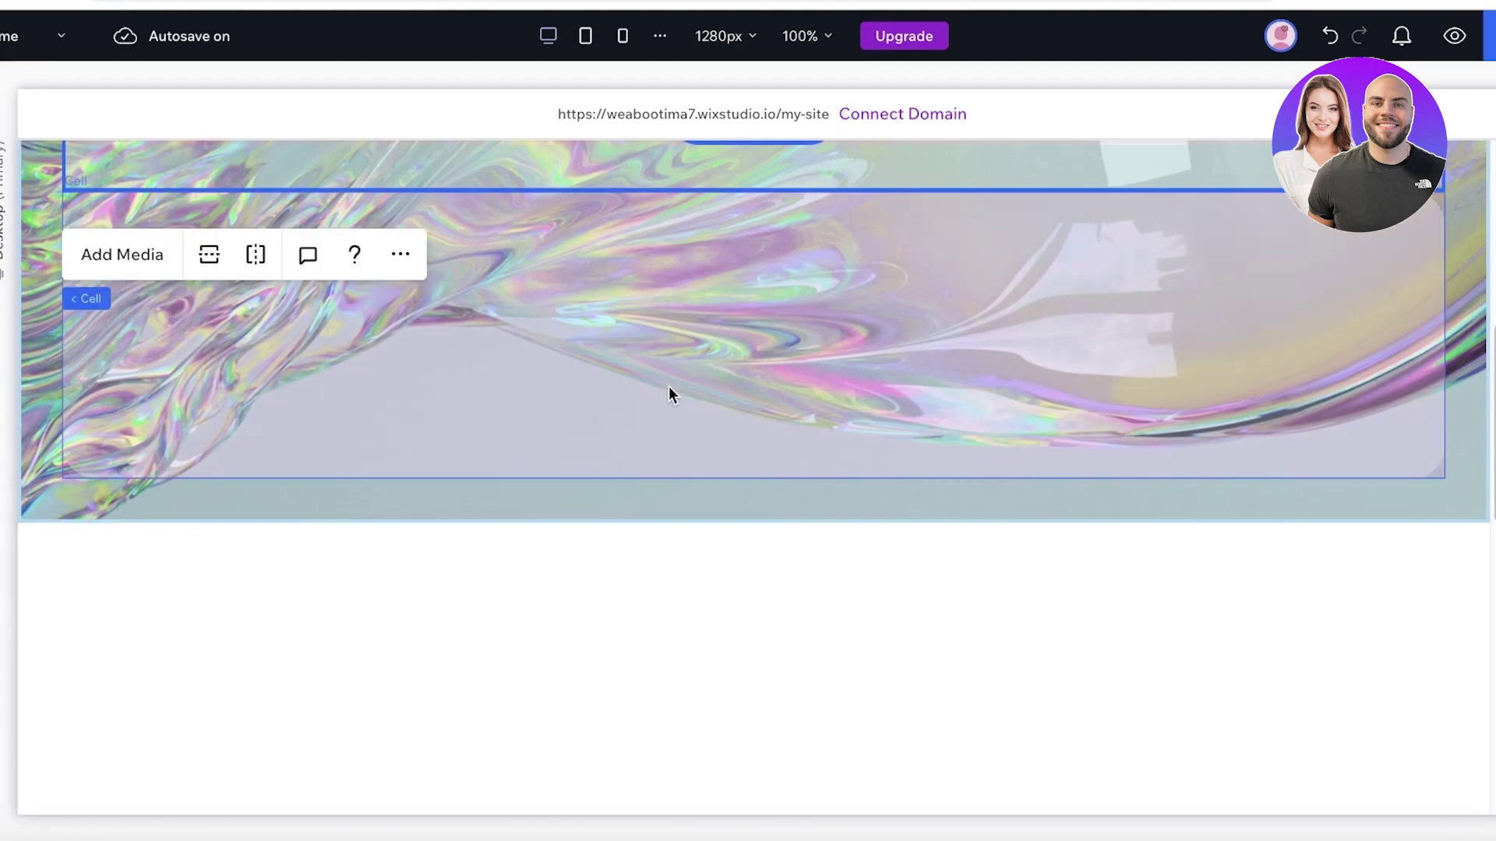
Step: Remove the empty lower cell from the "Investing in Your Future" section
click(401, 188)
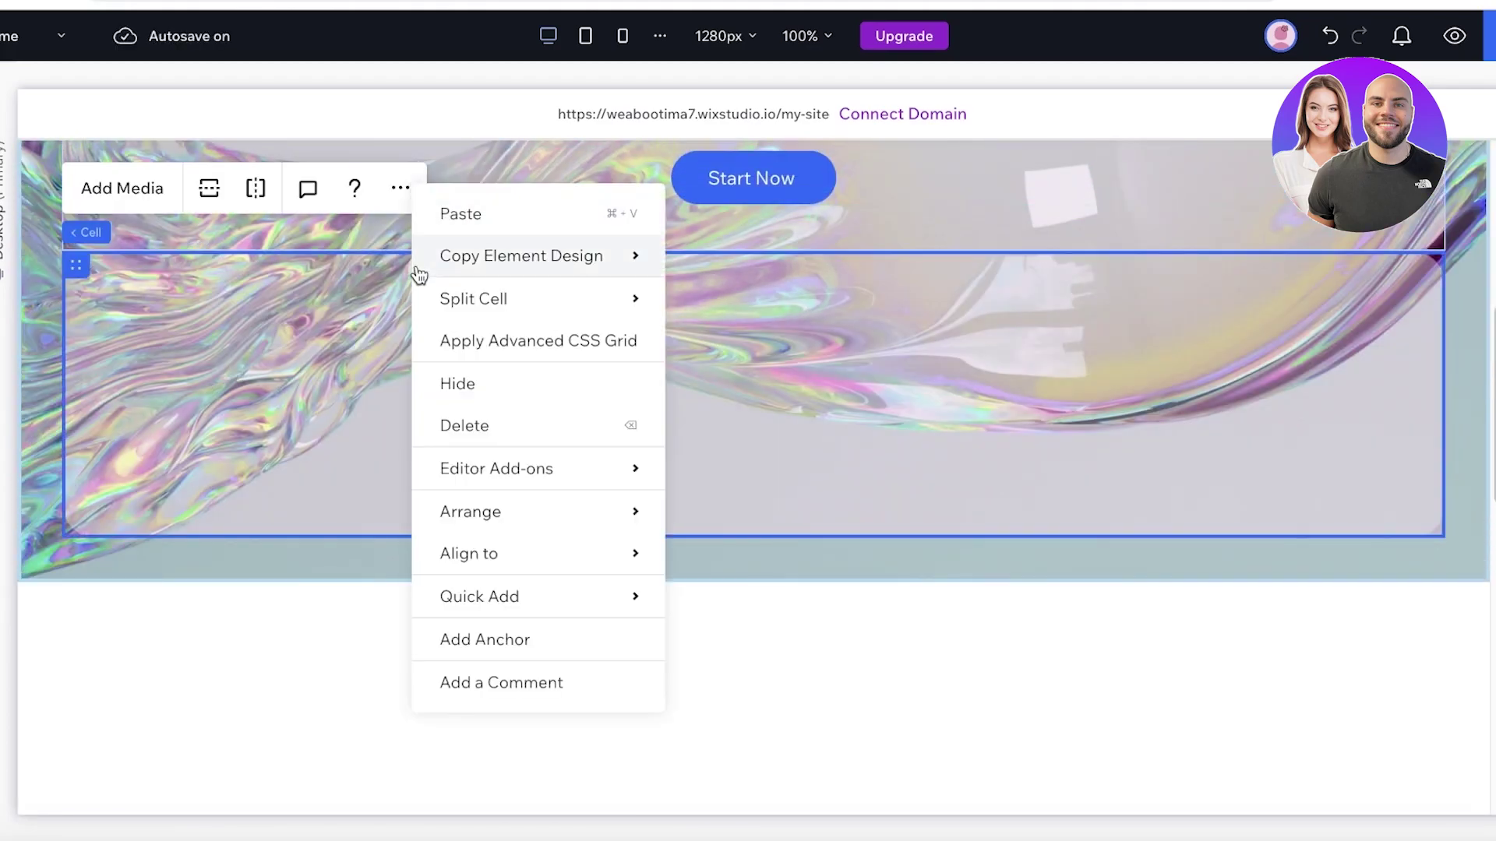
mouse_move(505, 310)
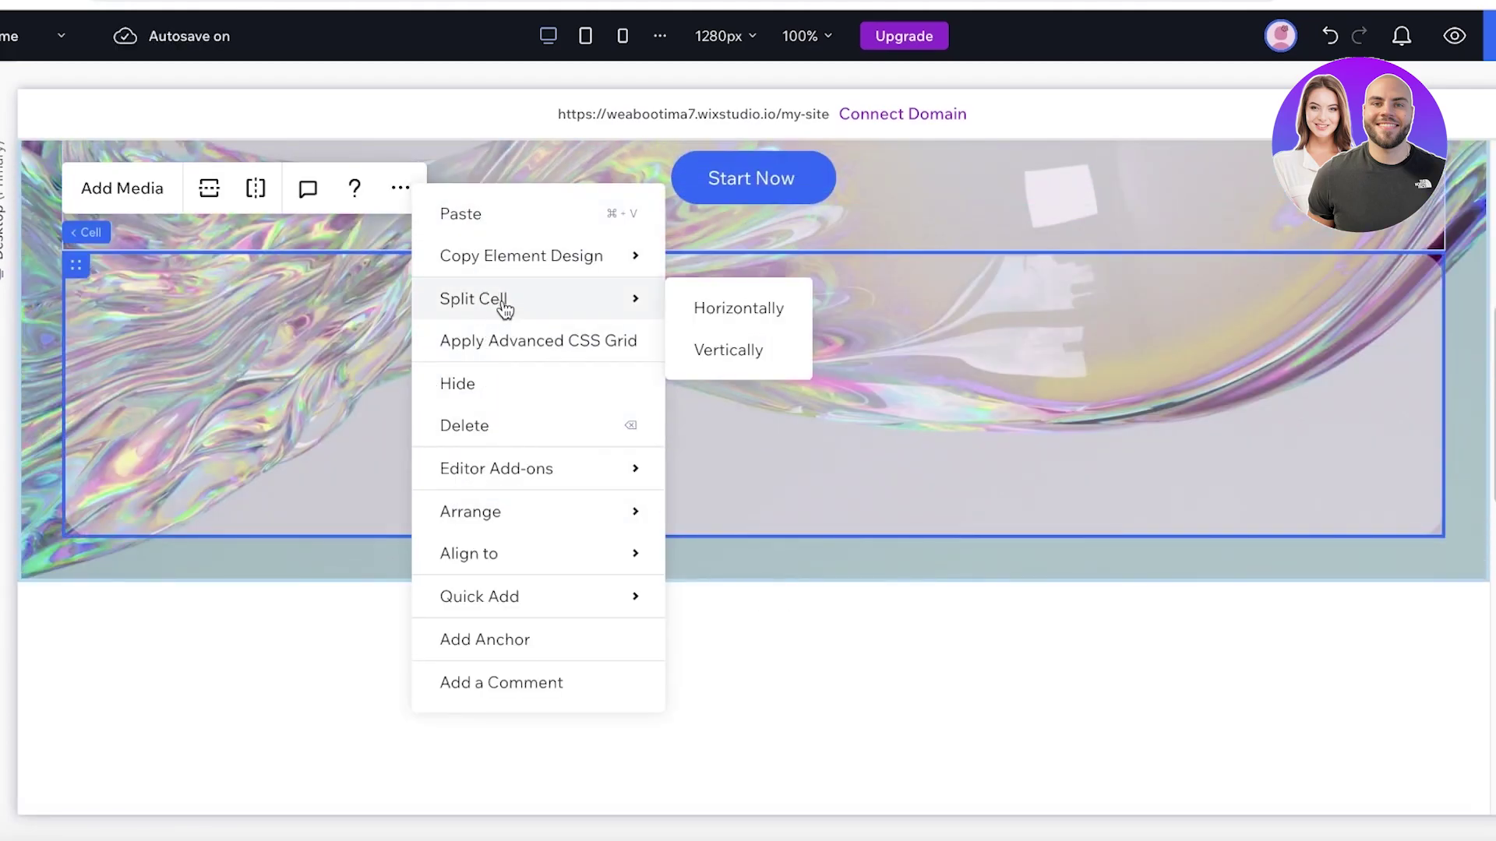
click(501, 343)
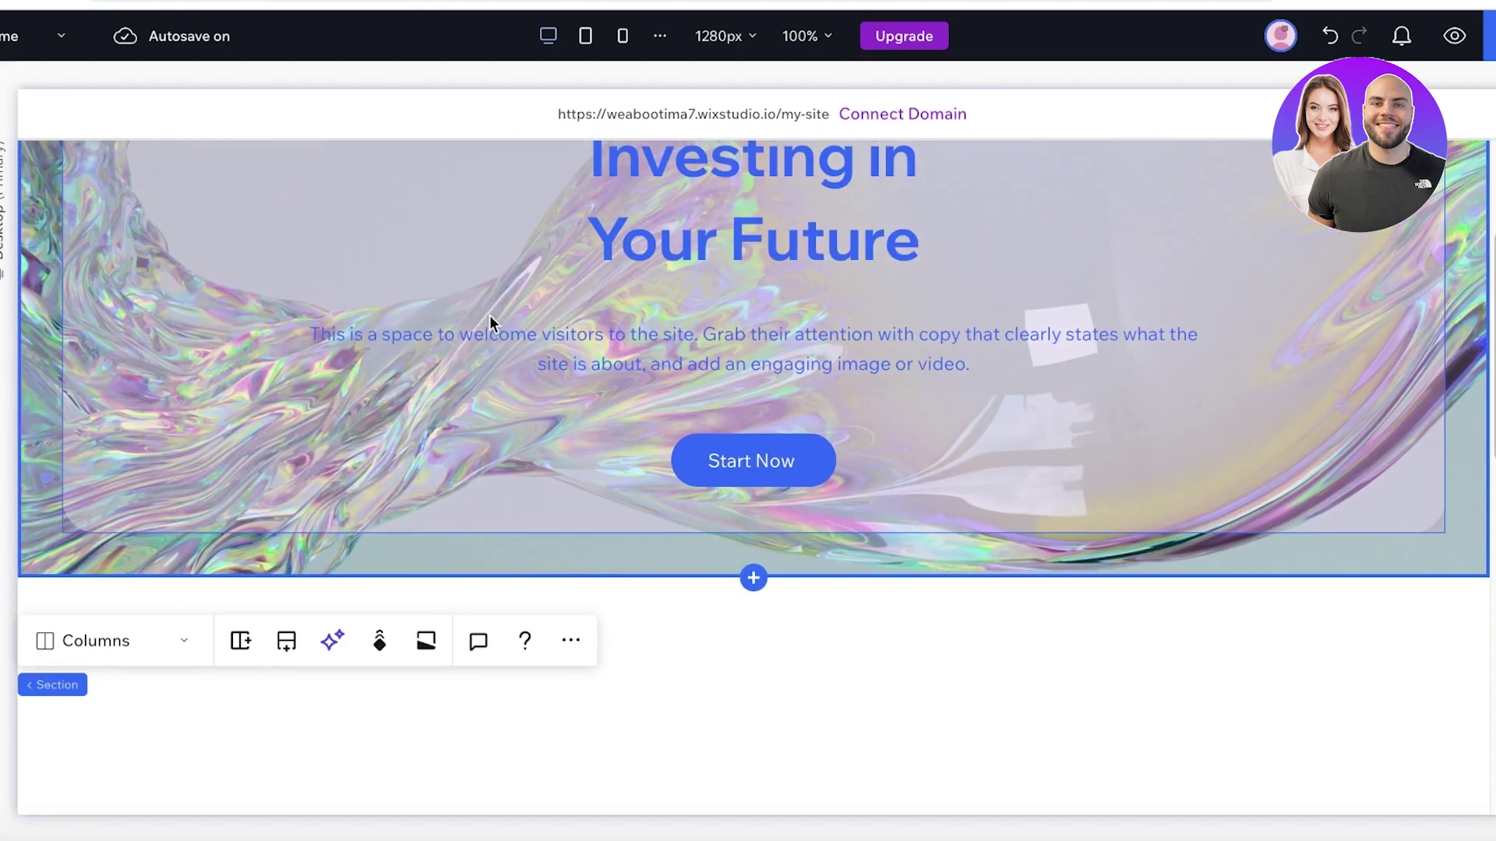
Step: Delete the cell holding the heading, paragraph and Start Now button from the "Investing in Your Future" section
click(490, 315)
scroll(259, 456, up, 3)
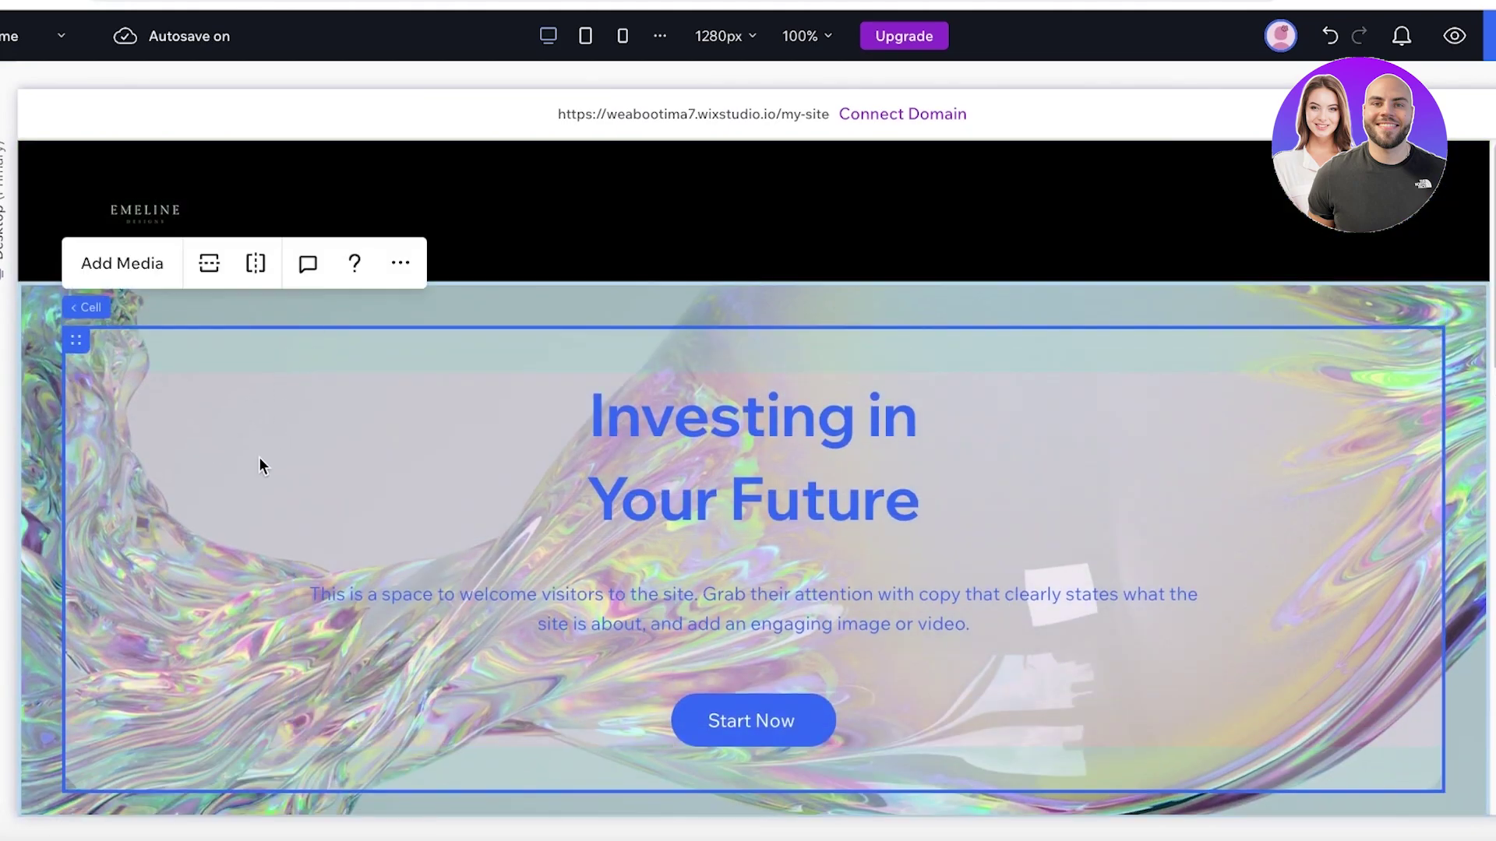
click(413, 261)
click(469, 490)
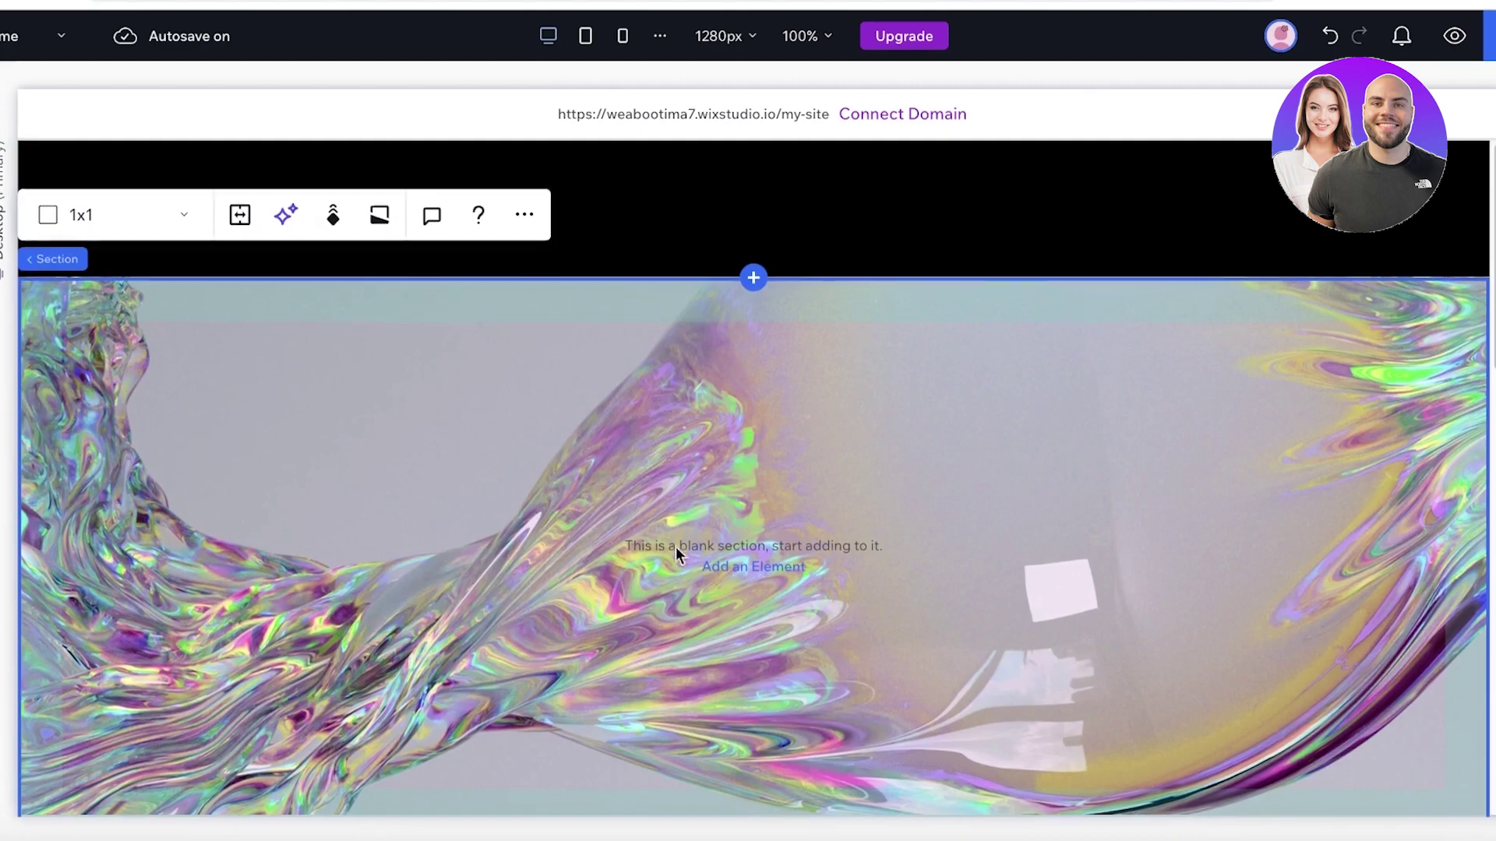
Step: Remove the emptied iridescent-background section from below the header
scroll(694, 565, down, 3)
scroll(623, 358, up, 1)
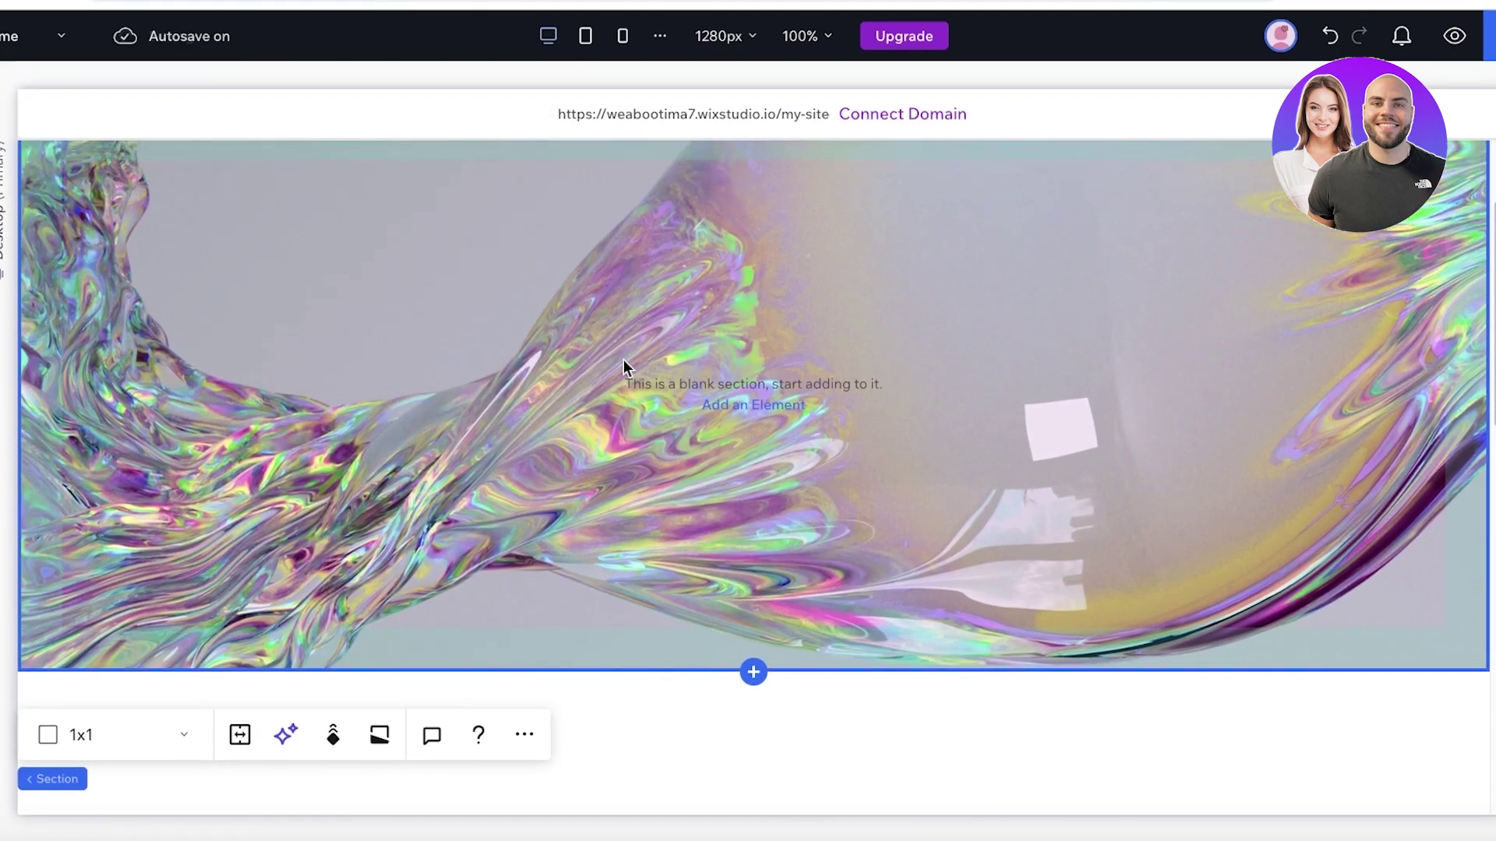
click(86, 735)
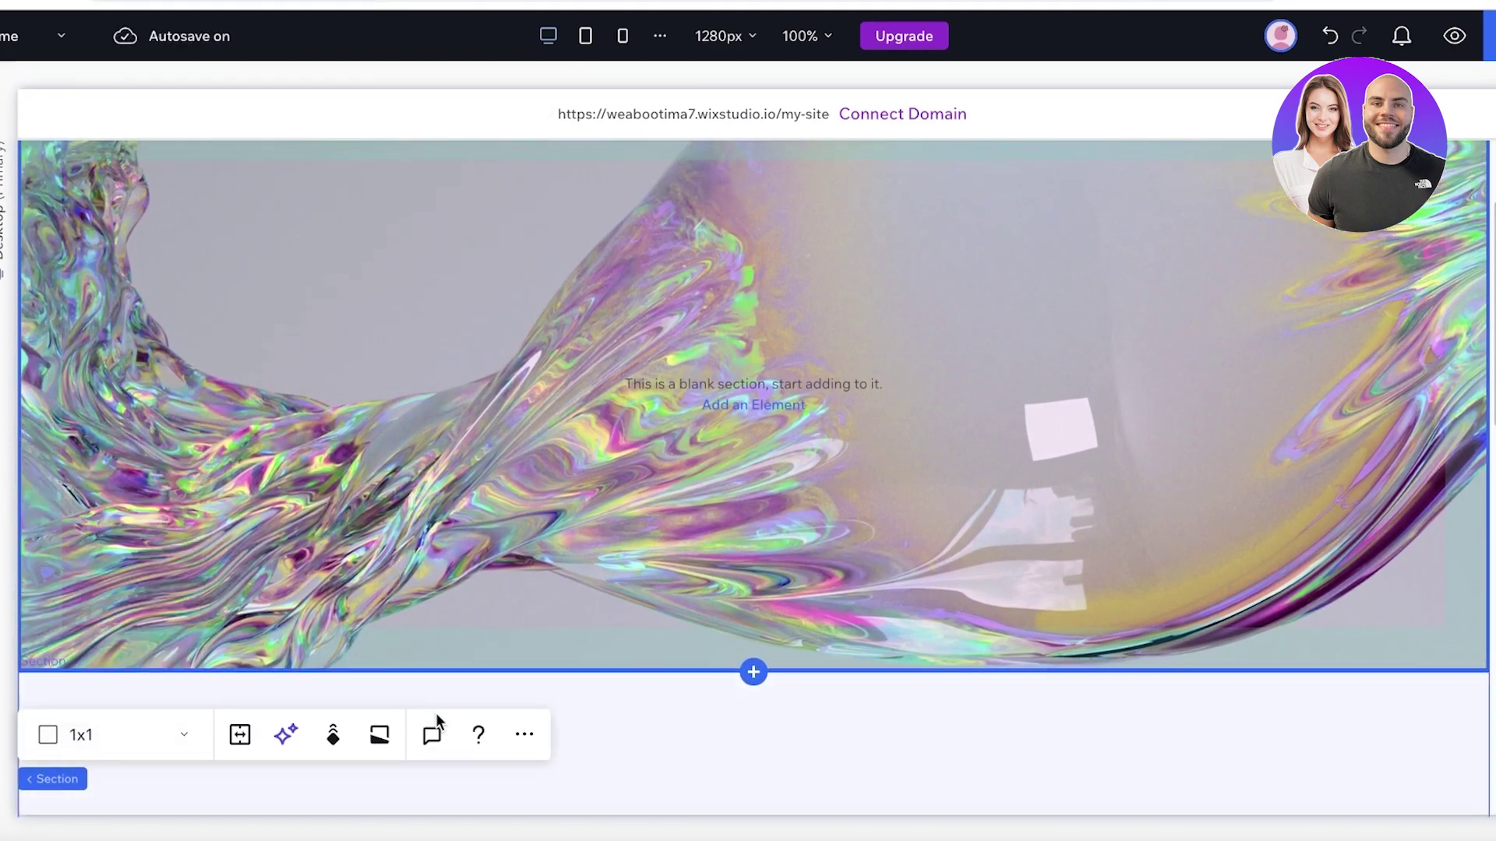
click(524, 735)
click(398, 494)
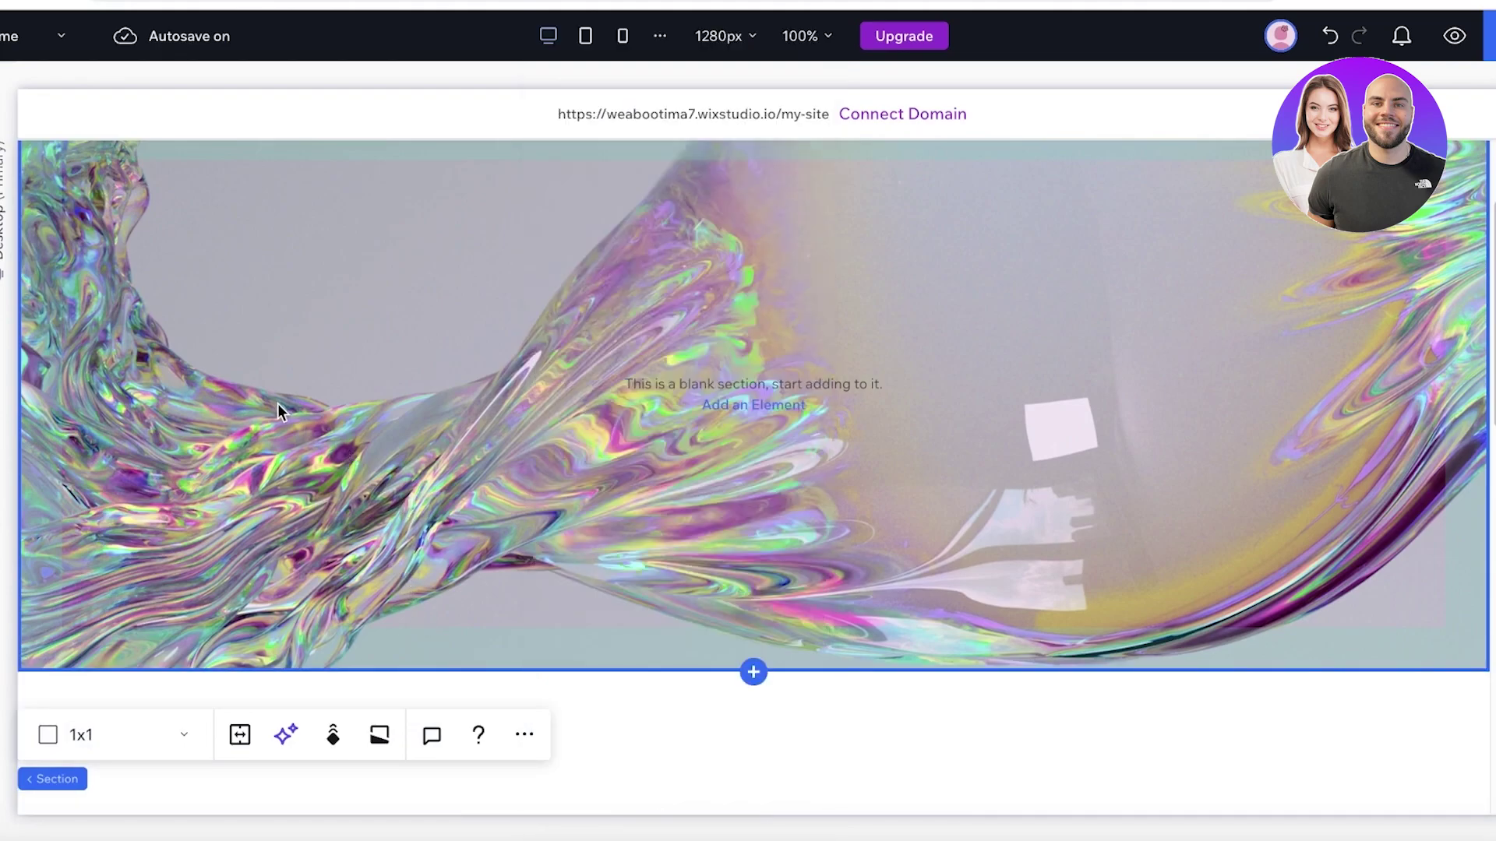
scroll(282, 406, up, 1)
click(747, 460)
scroll(747, 458, down, 5)
click(640, 442)
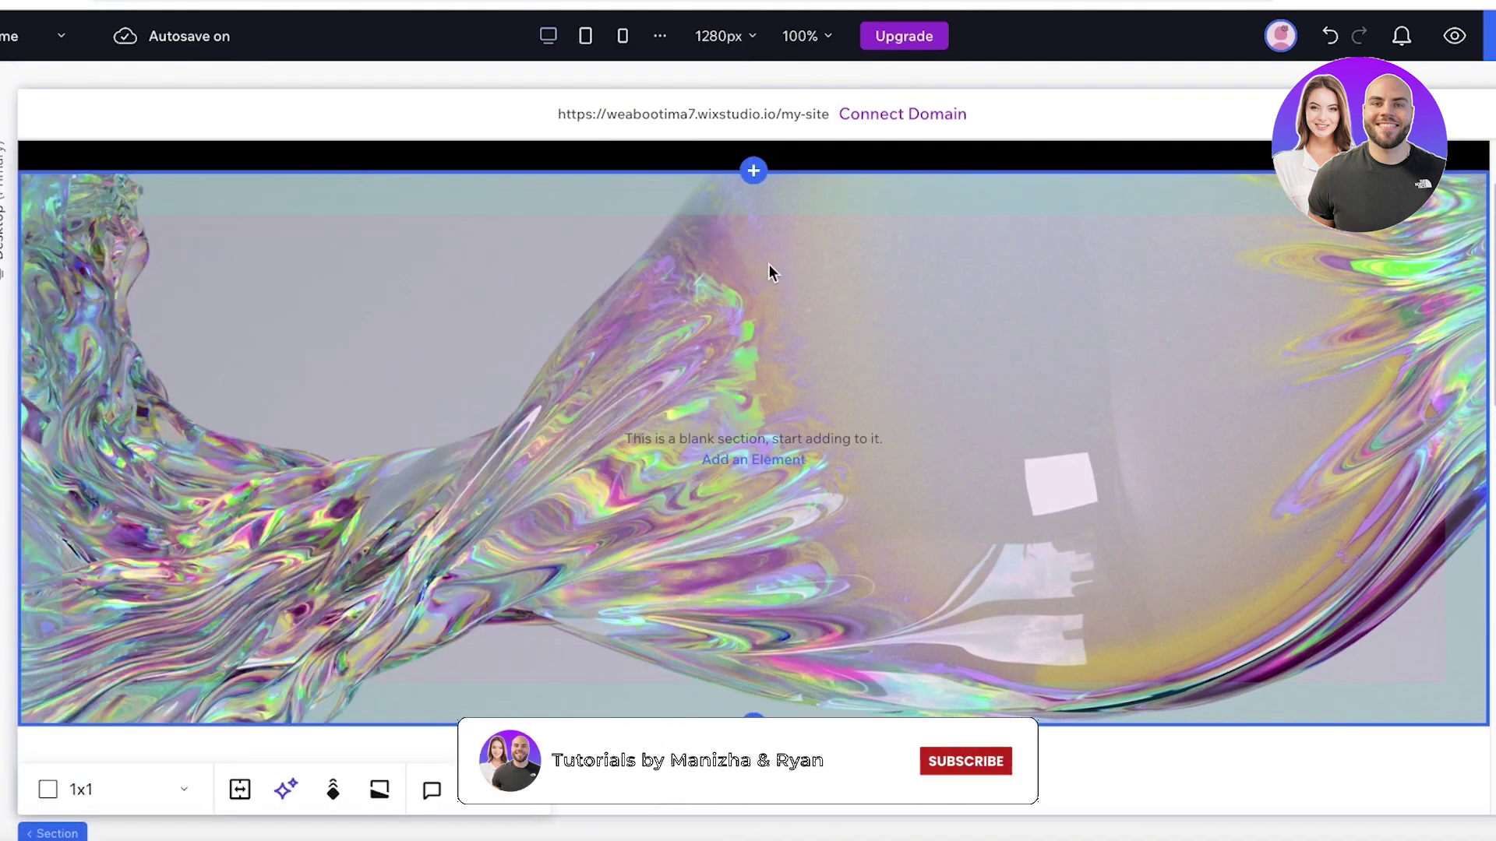
right_click(691, 301)
click(708, 347)
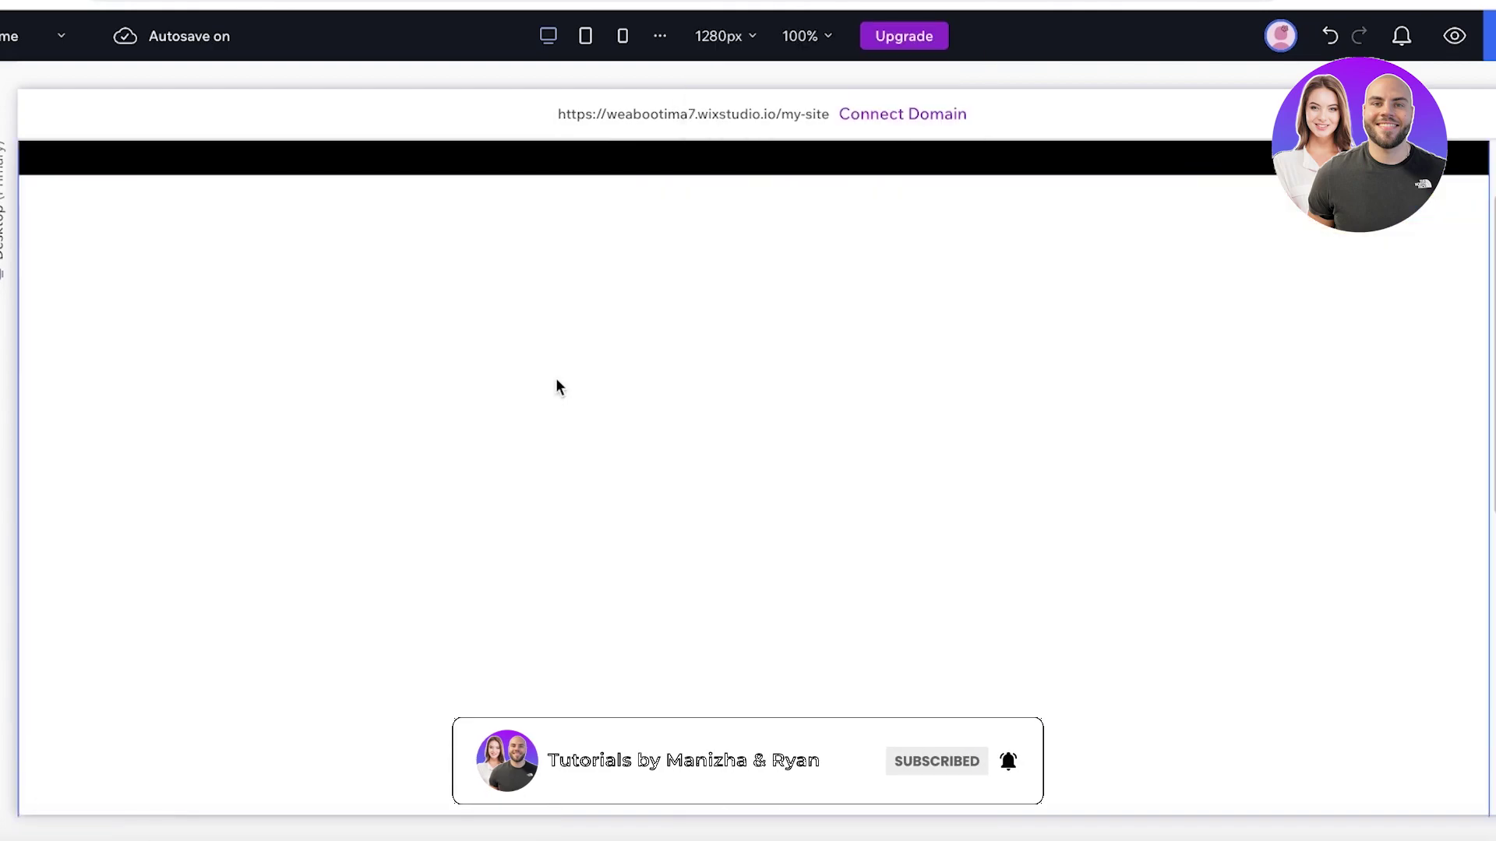
Step: Start a media upload from the computer for the blank section below the header
click(17, 84)
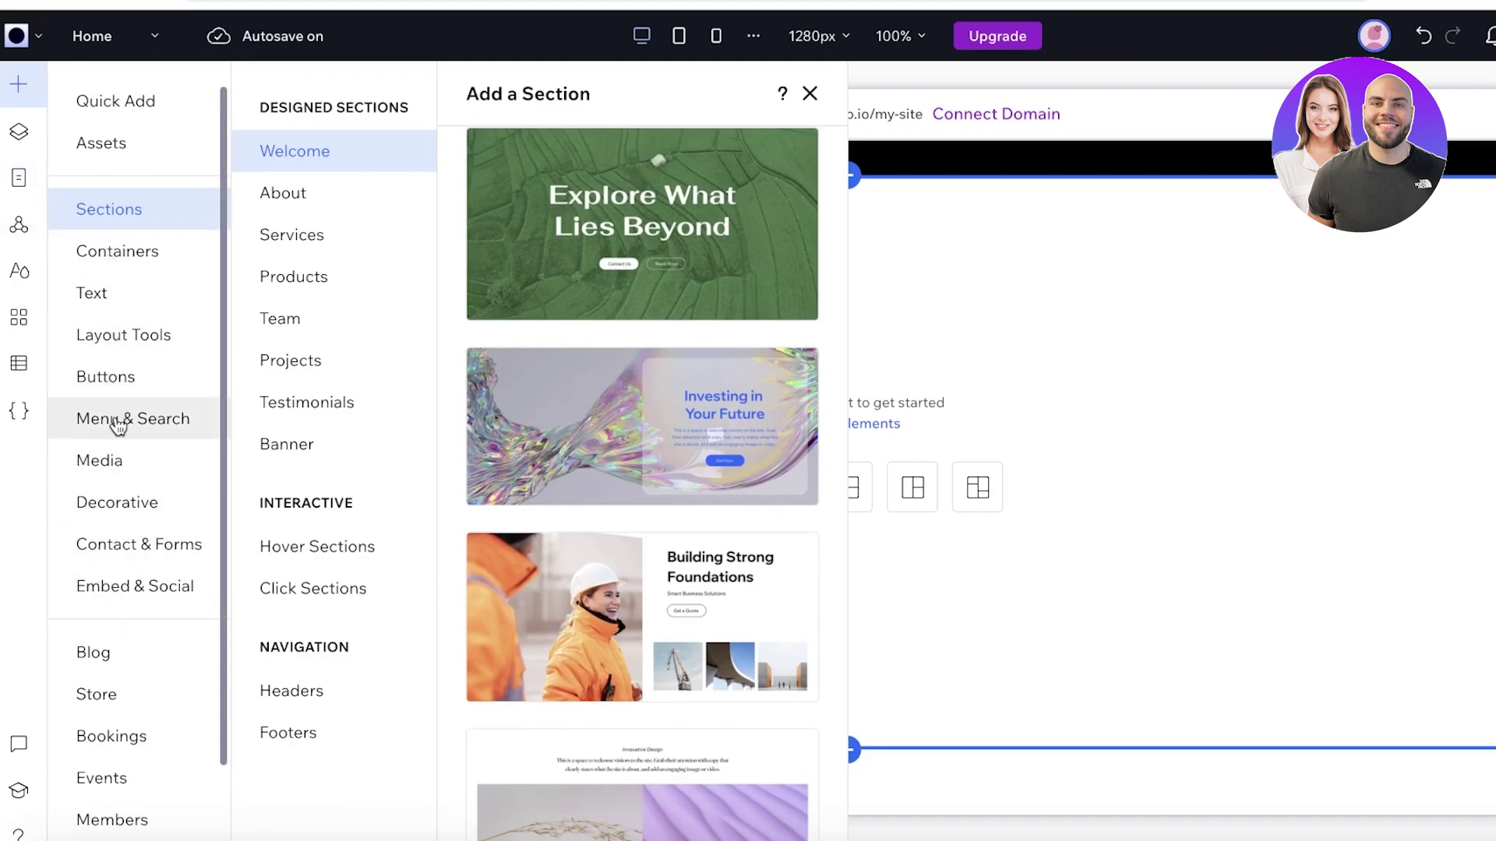
click(100, 461)
click(668, 657)
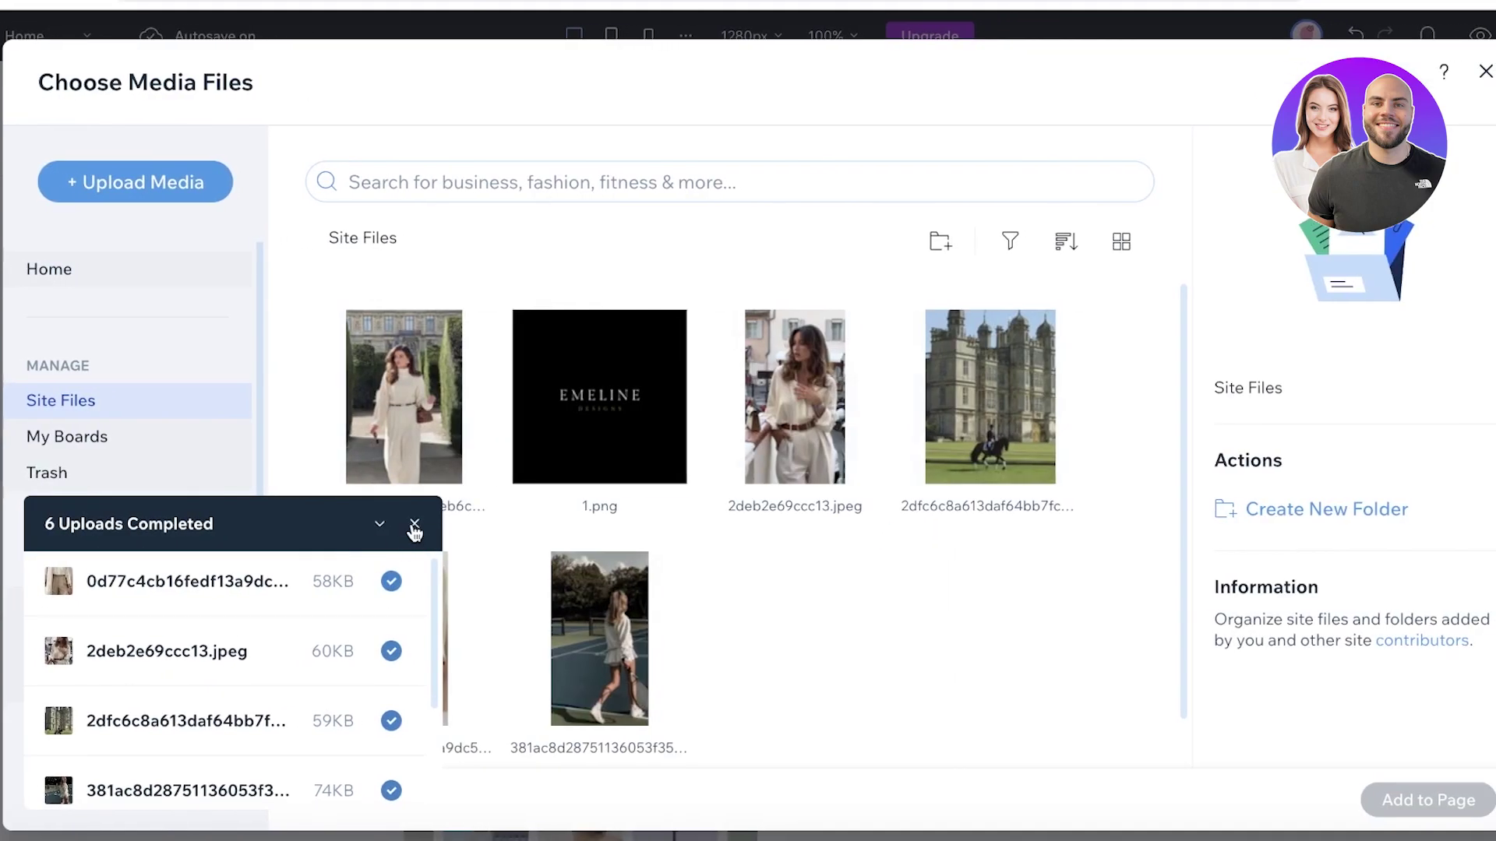
click(413, 525)
click(151, 191)
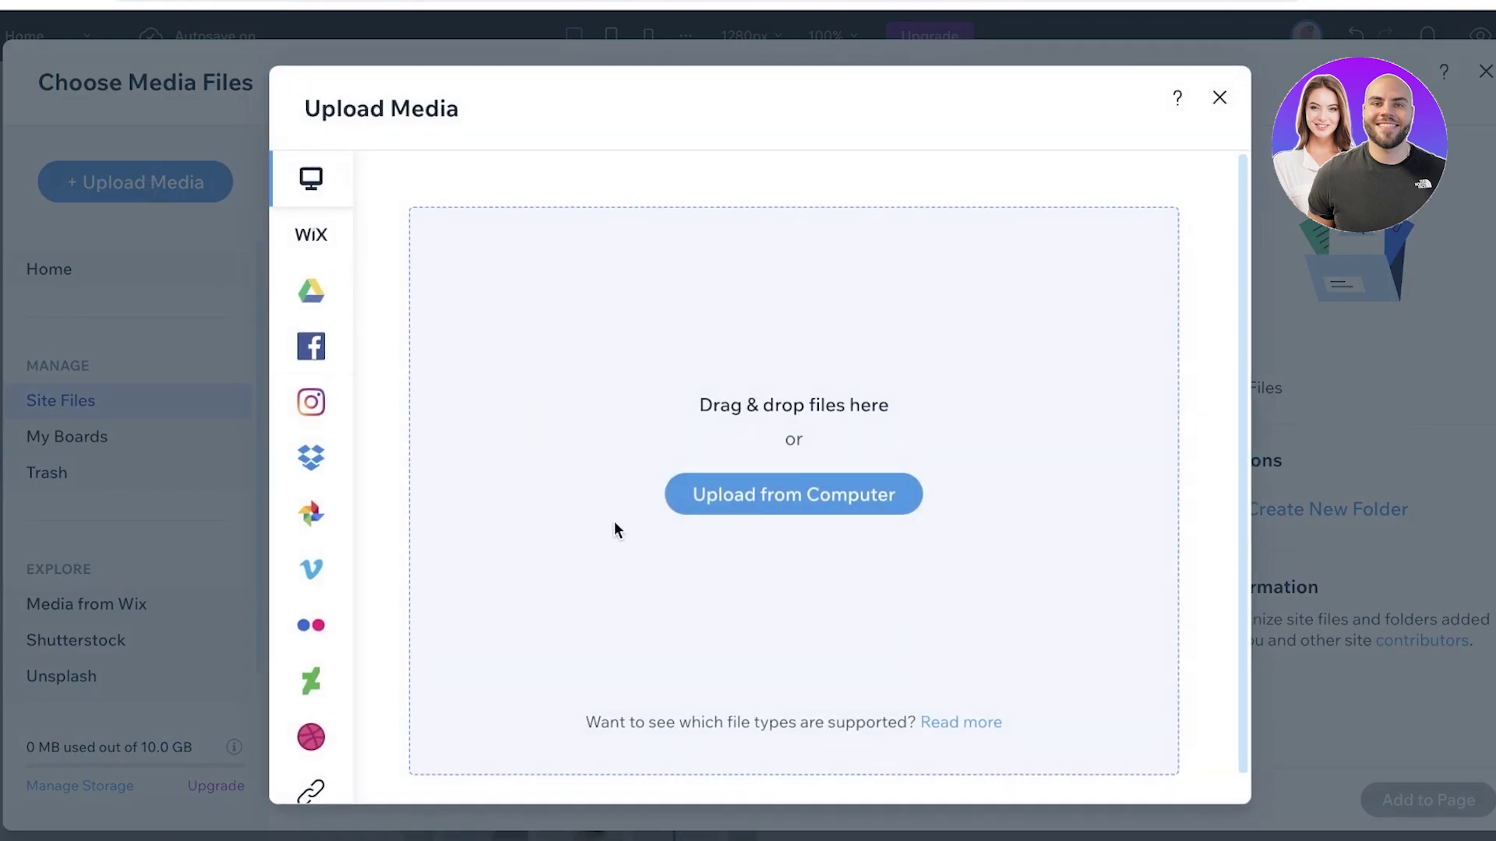
click(689, 500)
Step: Look through the image previews in the current folder for a suitable banner picture
click(545, 387)
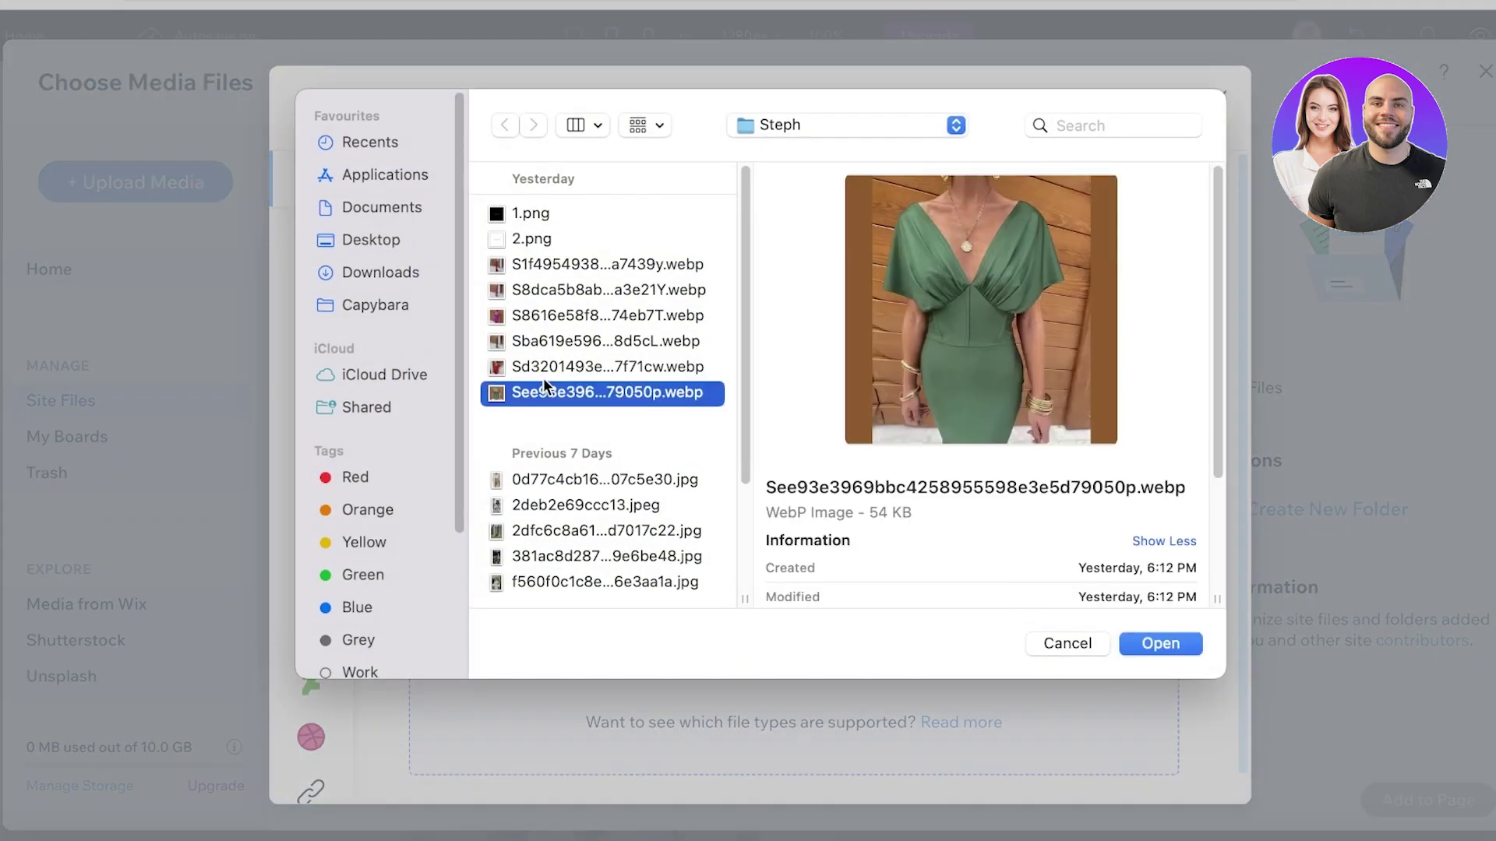
key(Down)
key(Down)
key(Down)
key(Down)
key(Down)
key(Down)
key(Down)
key(Down)
key(Down)
key(Down)
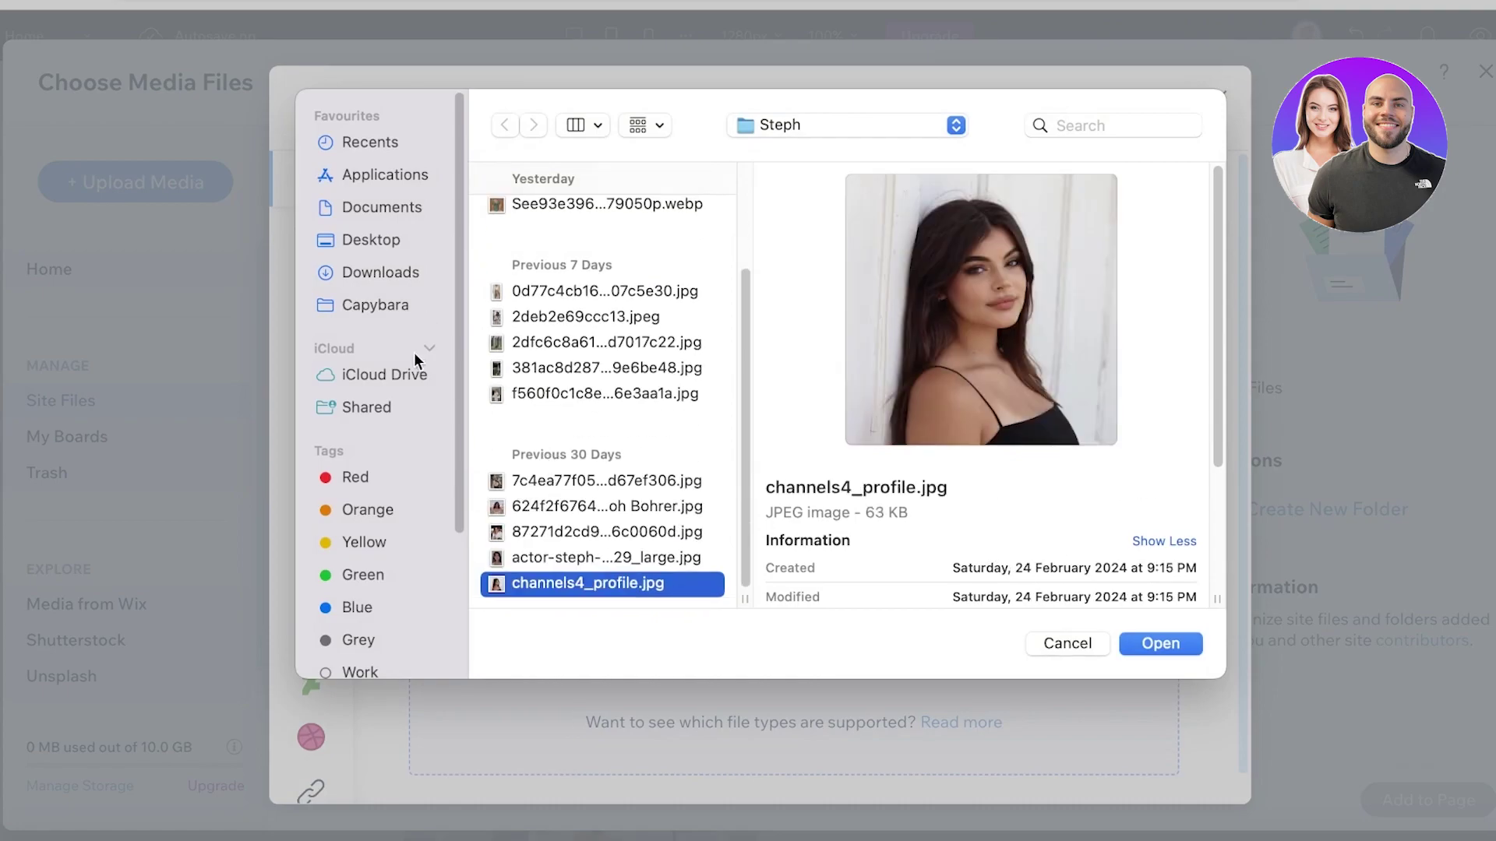
Step: Upload Untitled design.jpg from the Downloads folder and add it to the page
click(400, 277)
scroll(644, 399, down, 10)
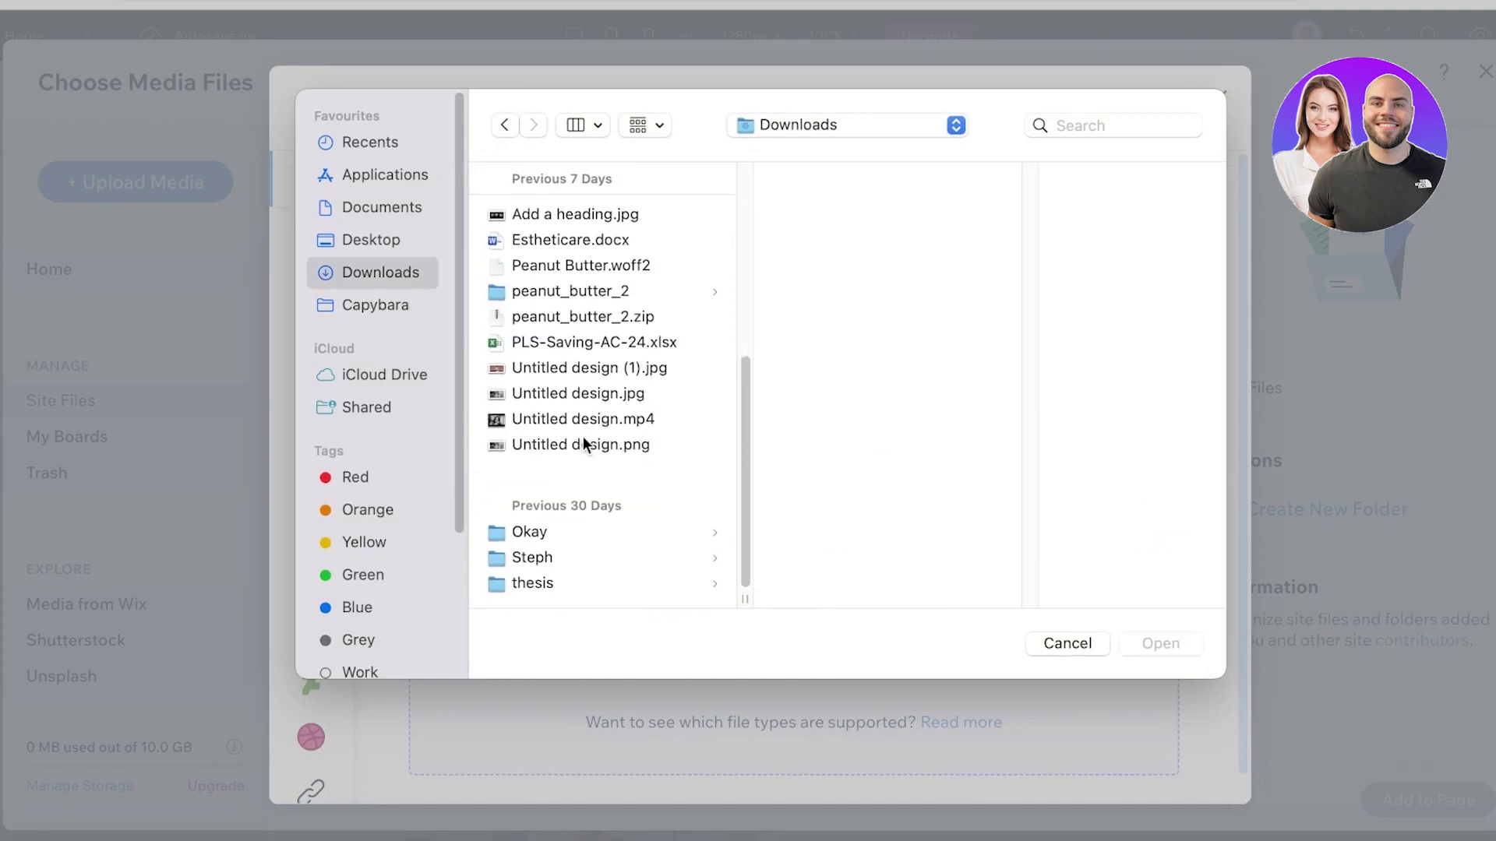
click(578, 394)
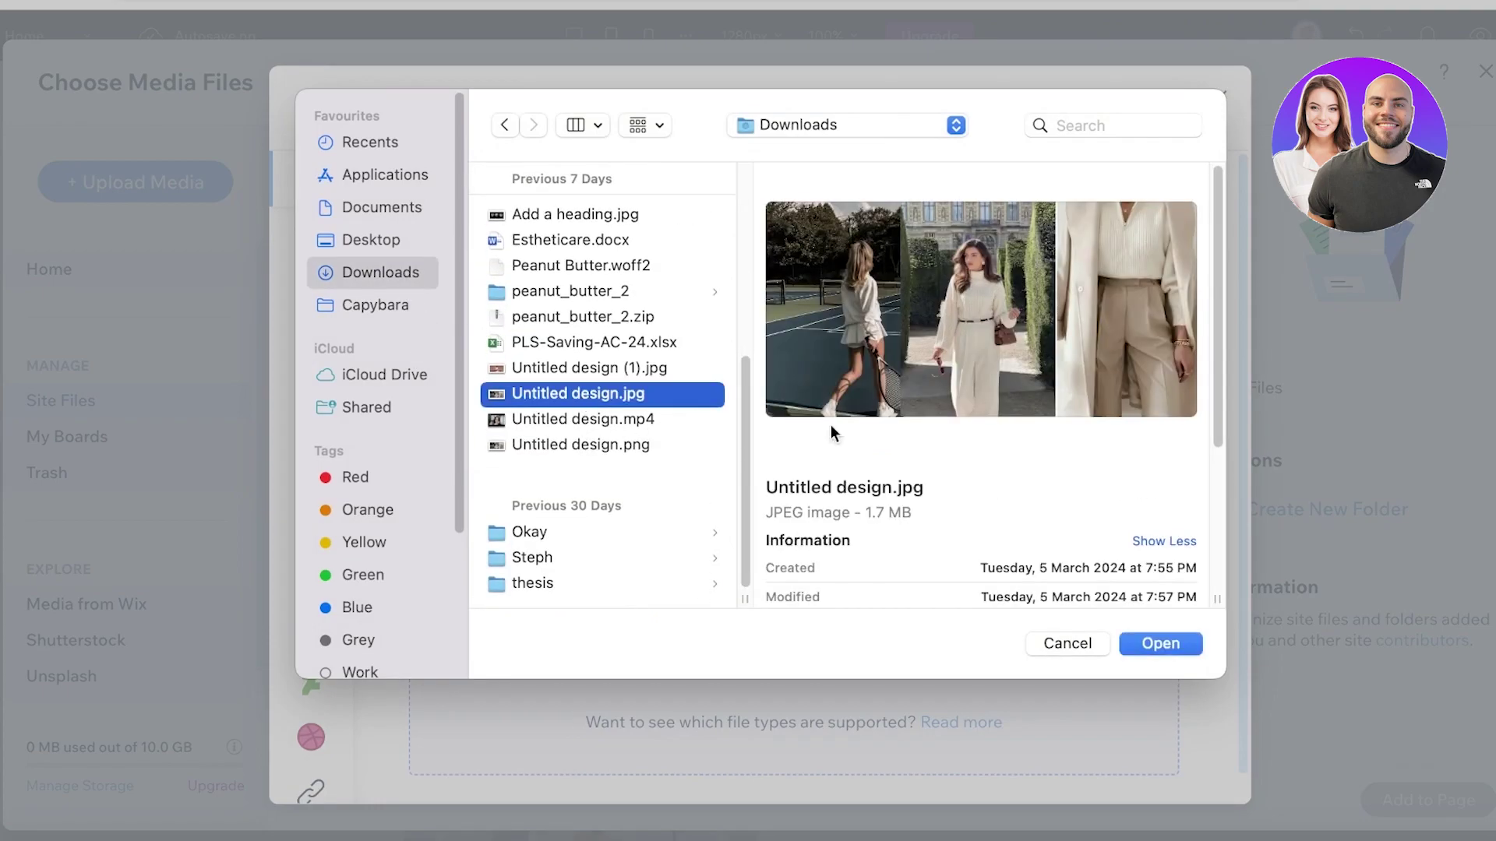
click(1180, 651)
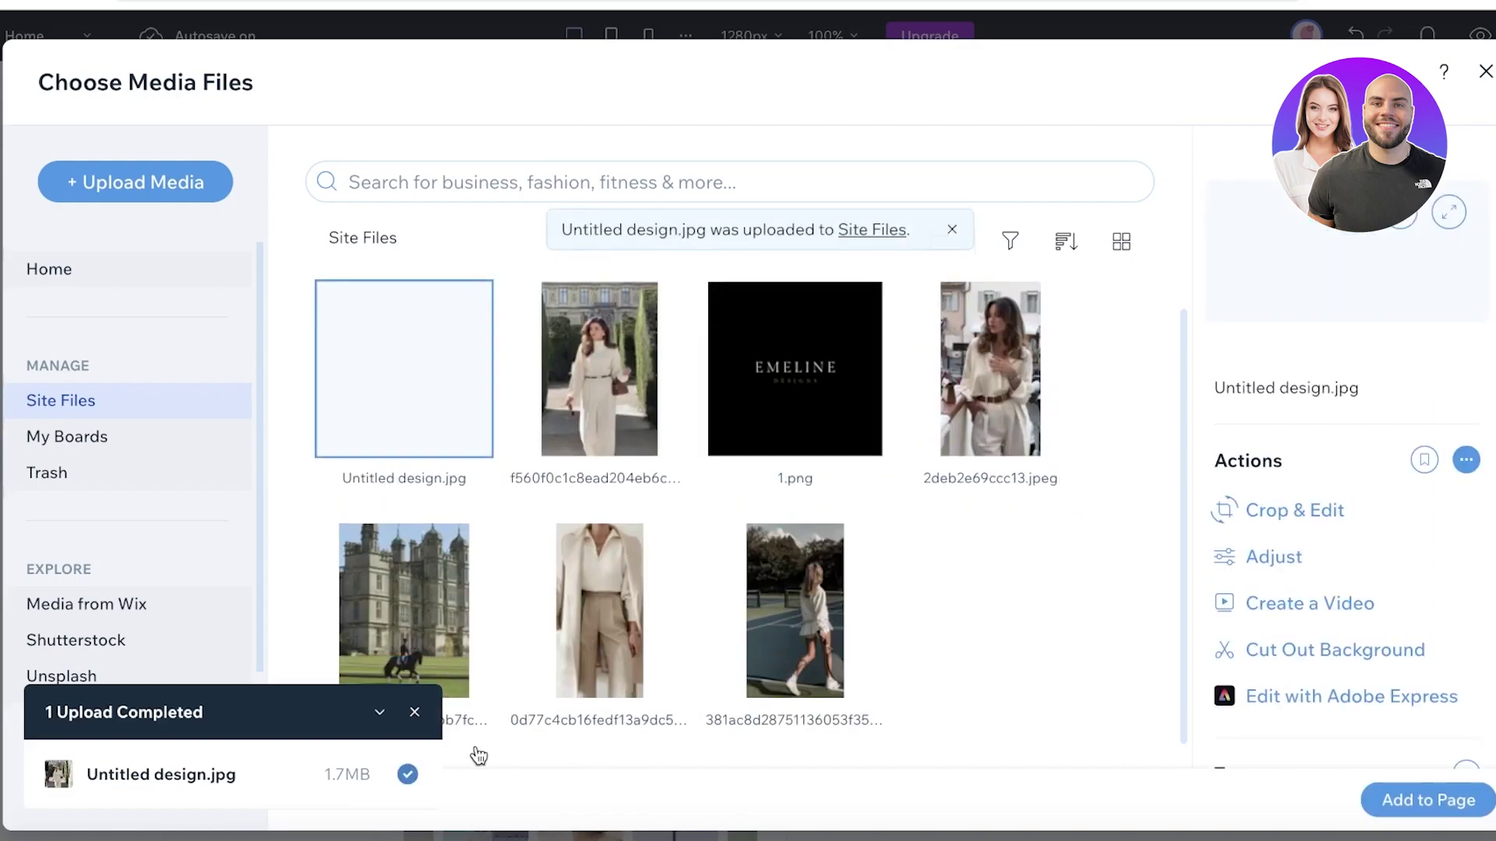
click(1428, 800)
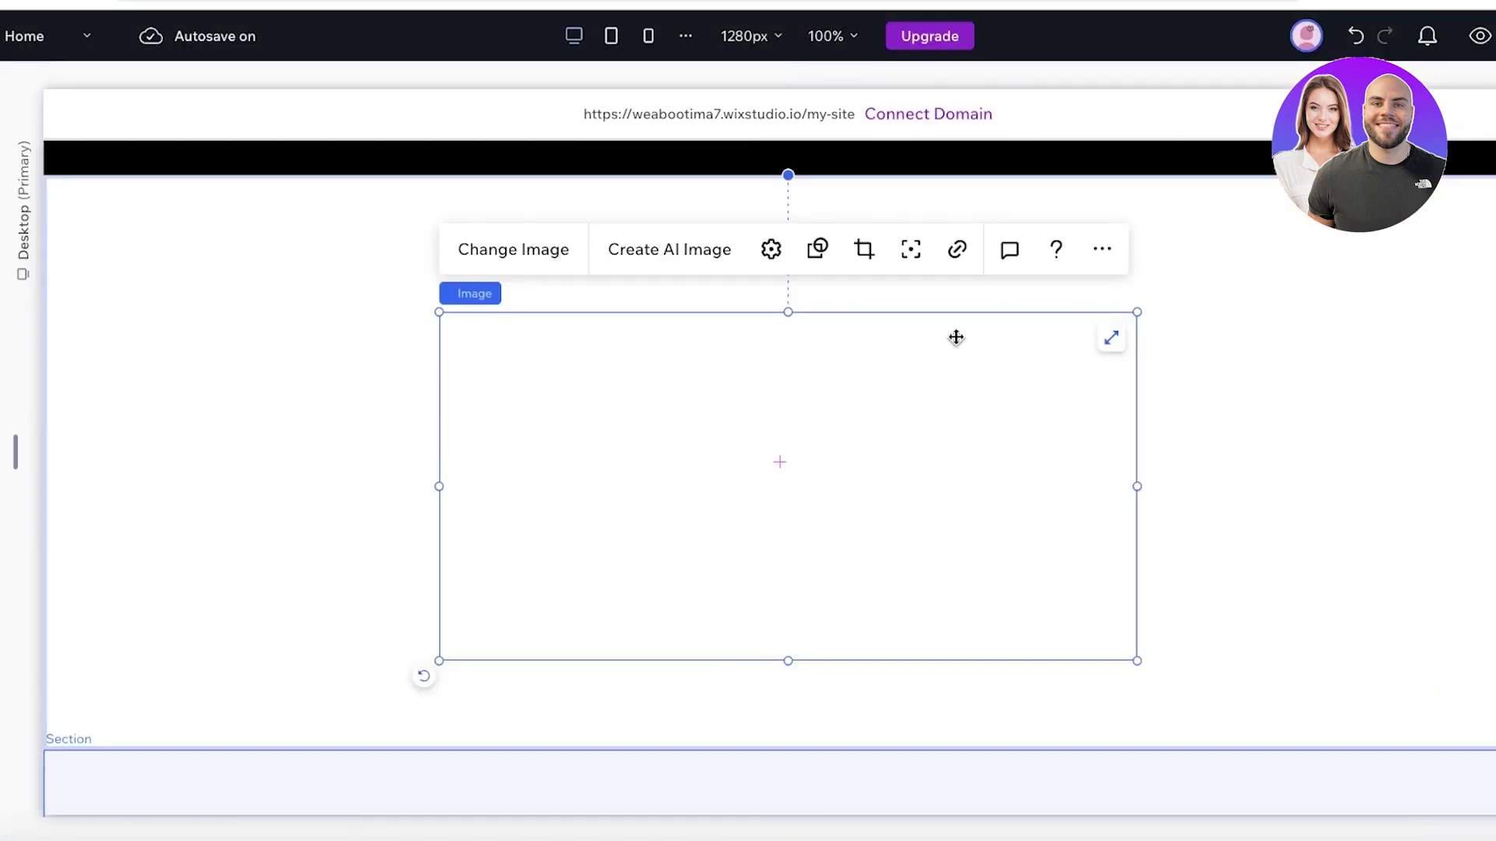
Step: Move the three-photo image directly below the header and enlarge it to fill the full width of the section
drag(776, 471, 383, 337)
drag(740, 527, 1492, 779)
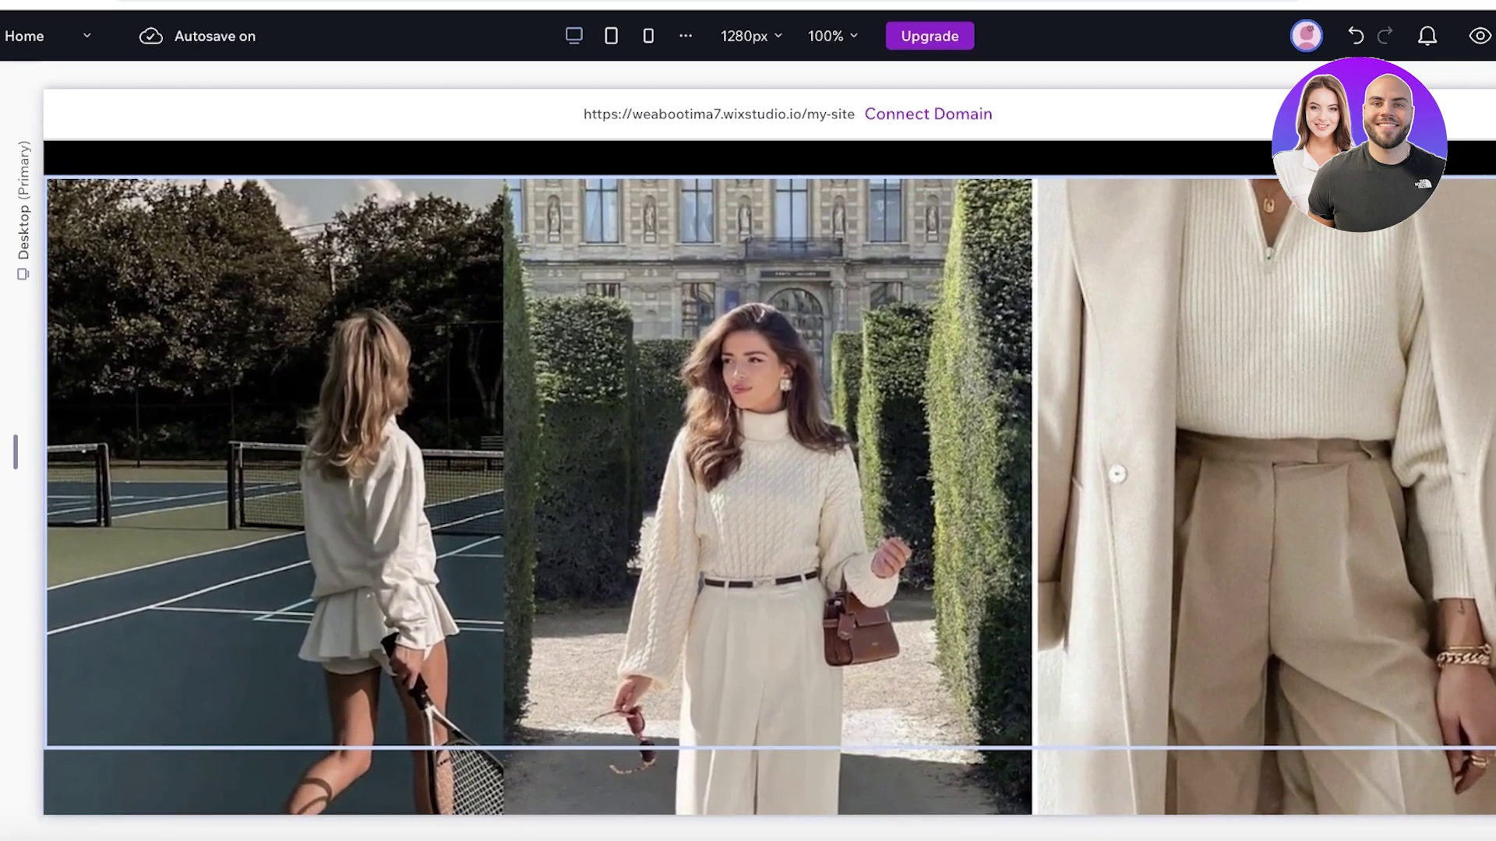
drag(1146, 545, 1155, 494)
scroll(1155, 494, up, 3)
drag(586, 591, 596, 548)
Step: Zoom the three-photo image's crop out to its minimum
double_click(452, 522)
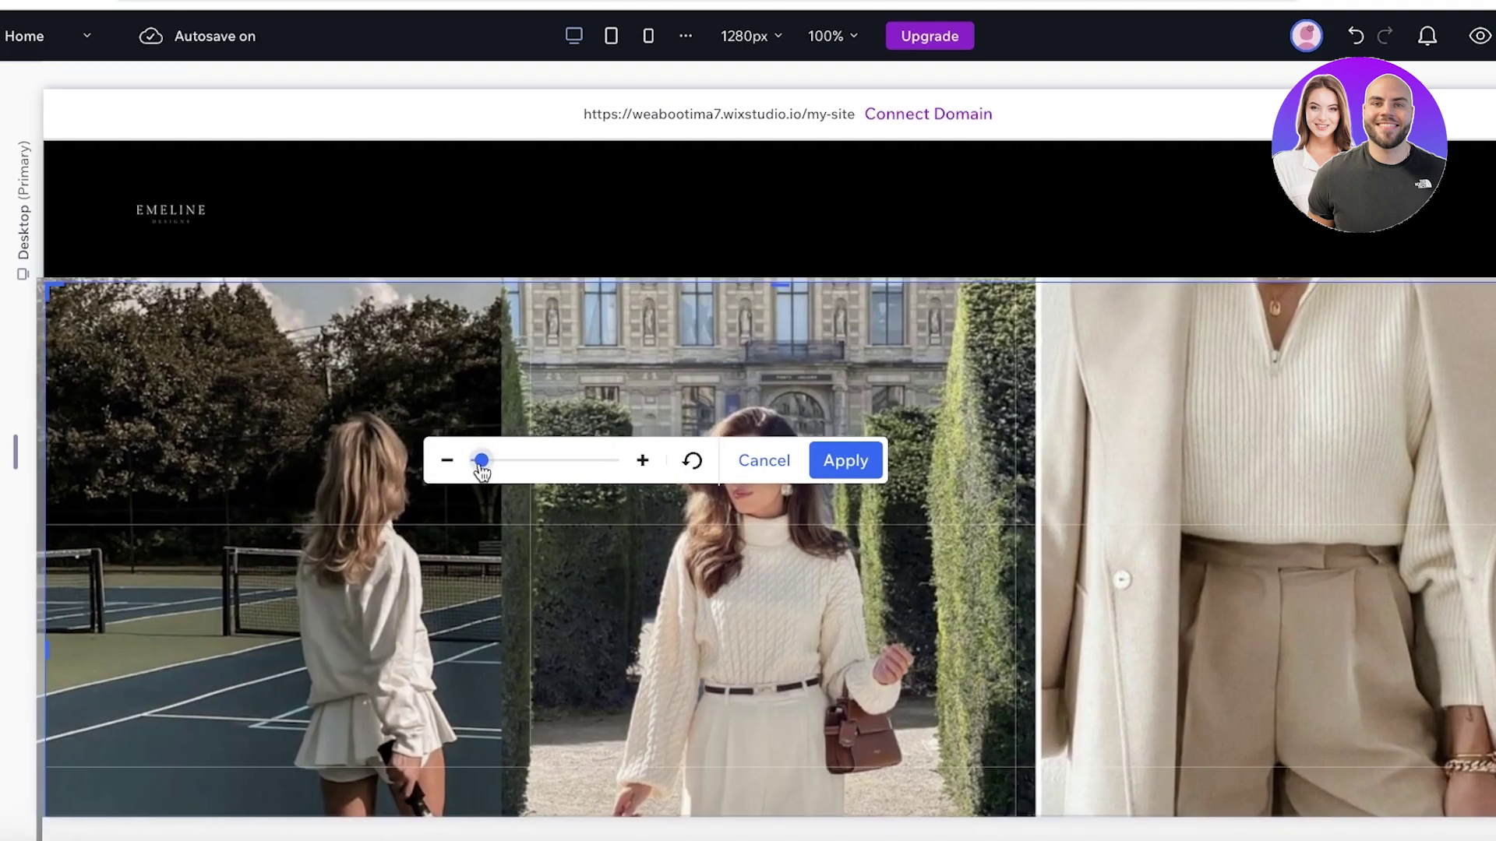
drag(480, 459, 423, 469)
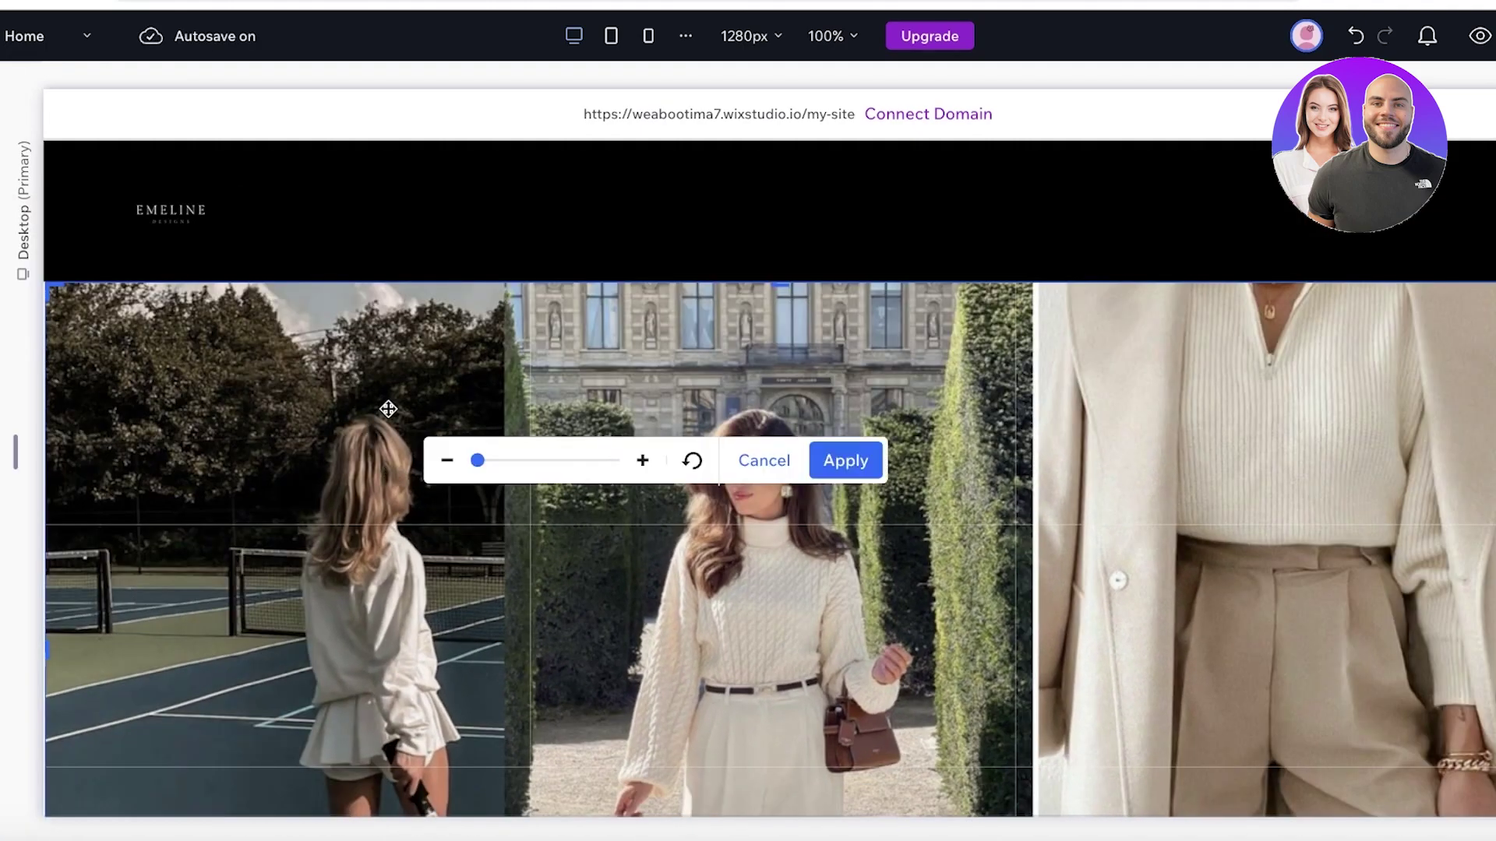
scroll(1114, 611, down, 5)
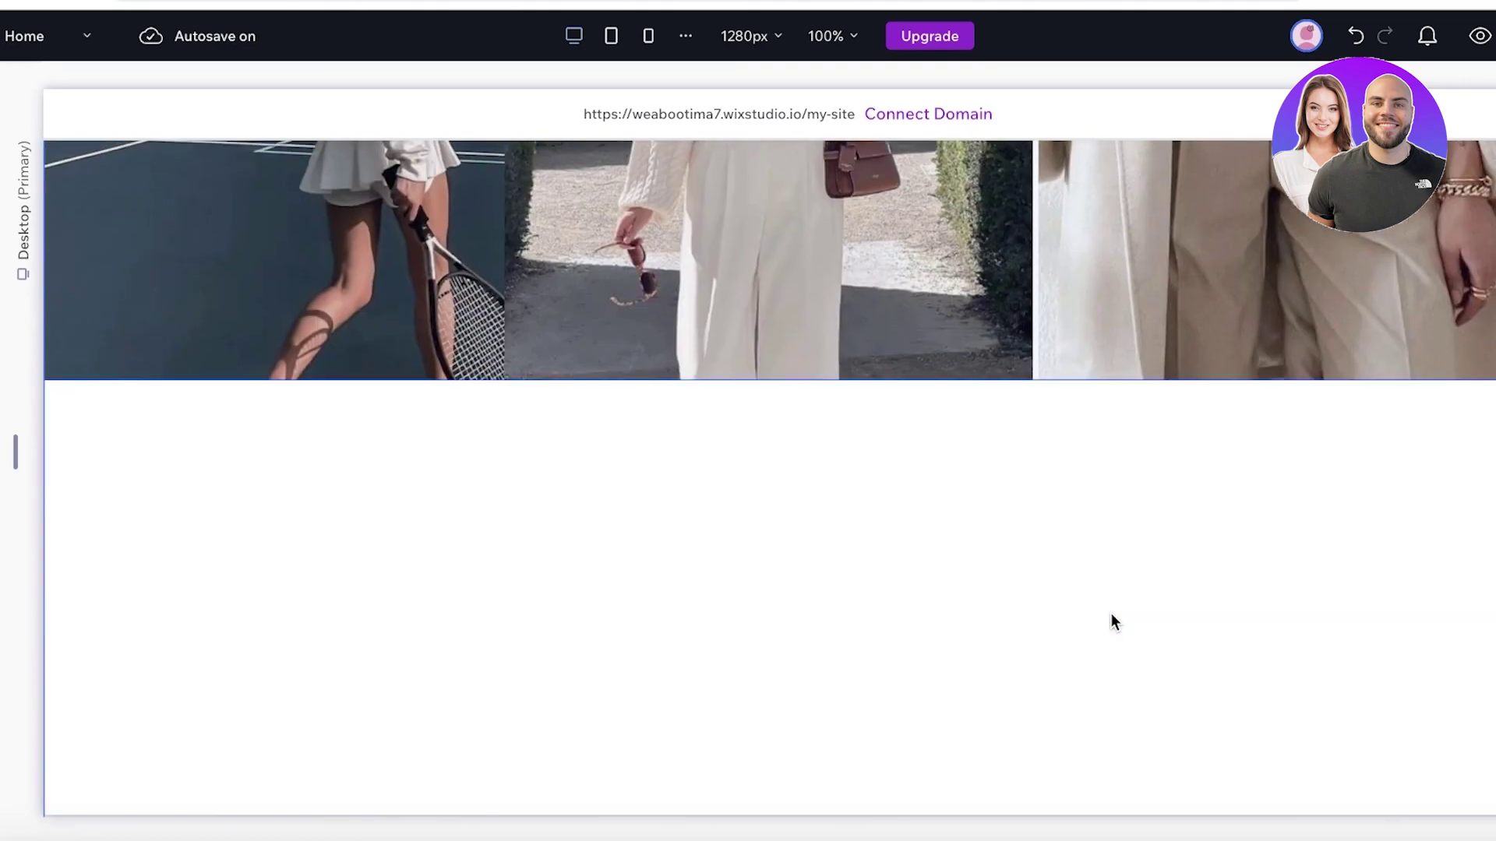
click(1111, 621)
Step: Add an empty white container to the section and place it over the lower part of the middle photo
scroll(1002, 572, up, 5)
scroll(788, 451, down, 2)
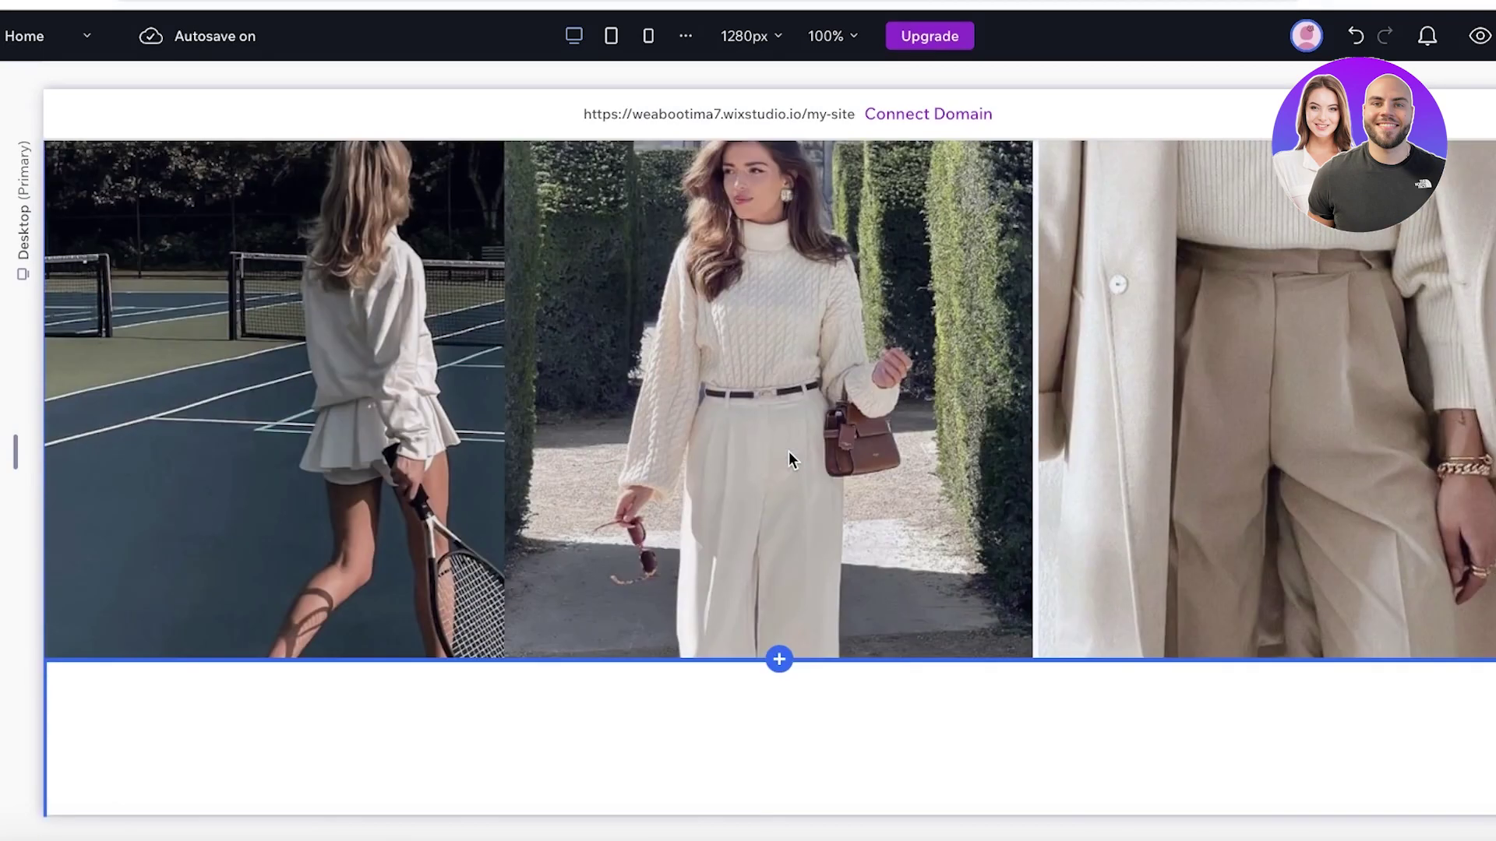
scroll(788, 451, up, 2)
click(789, 451)
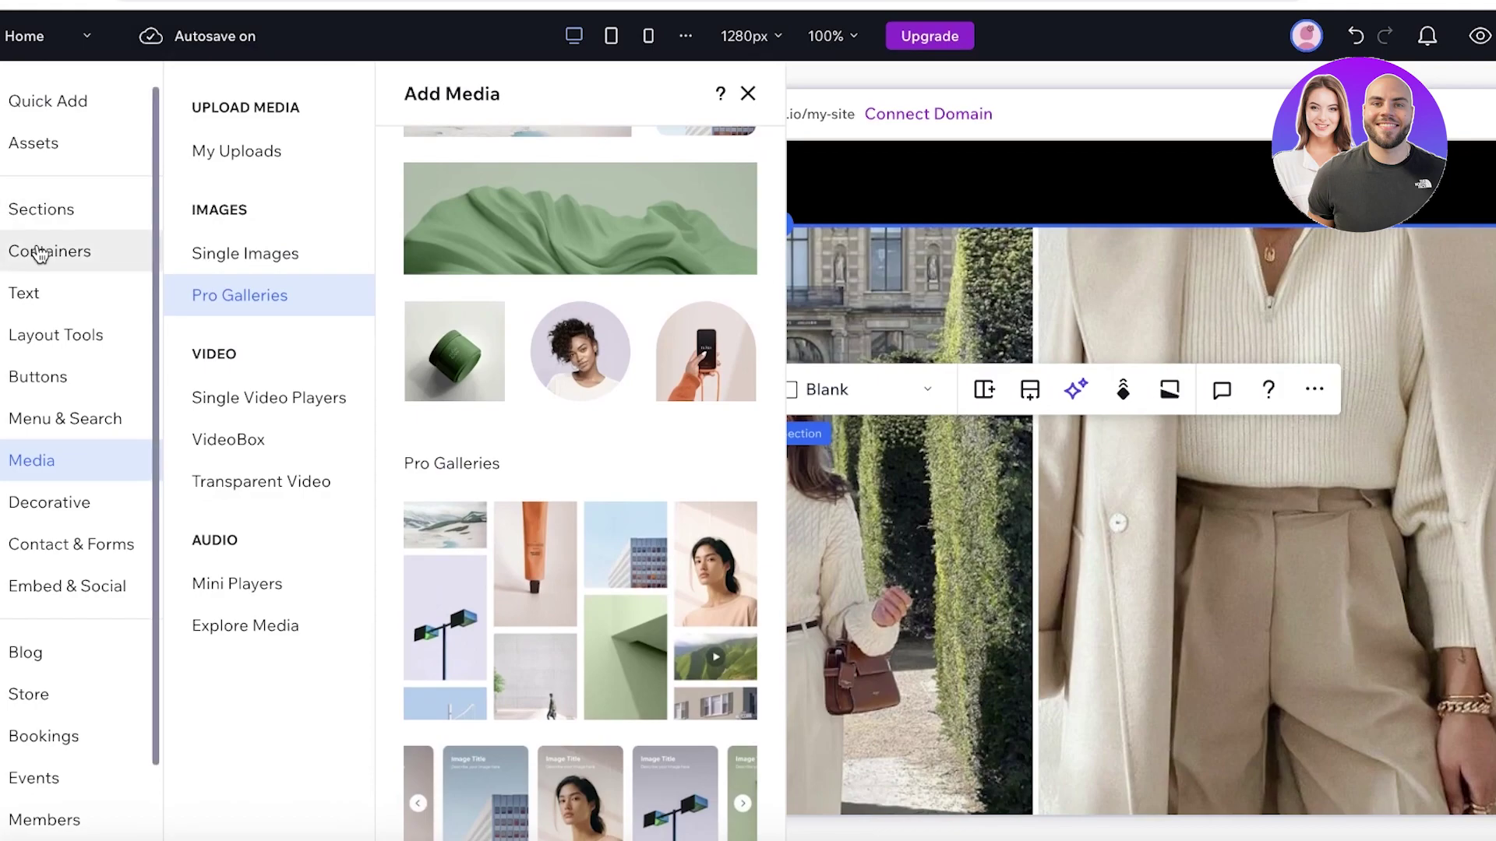
click(39, 254)
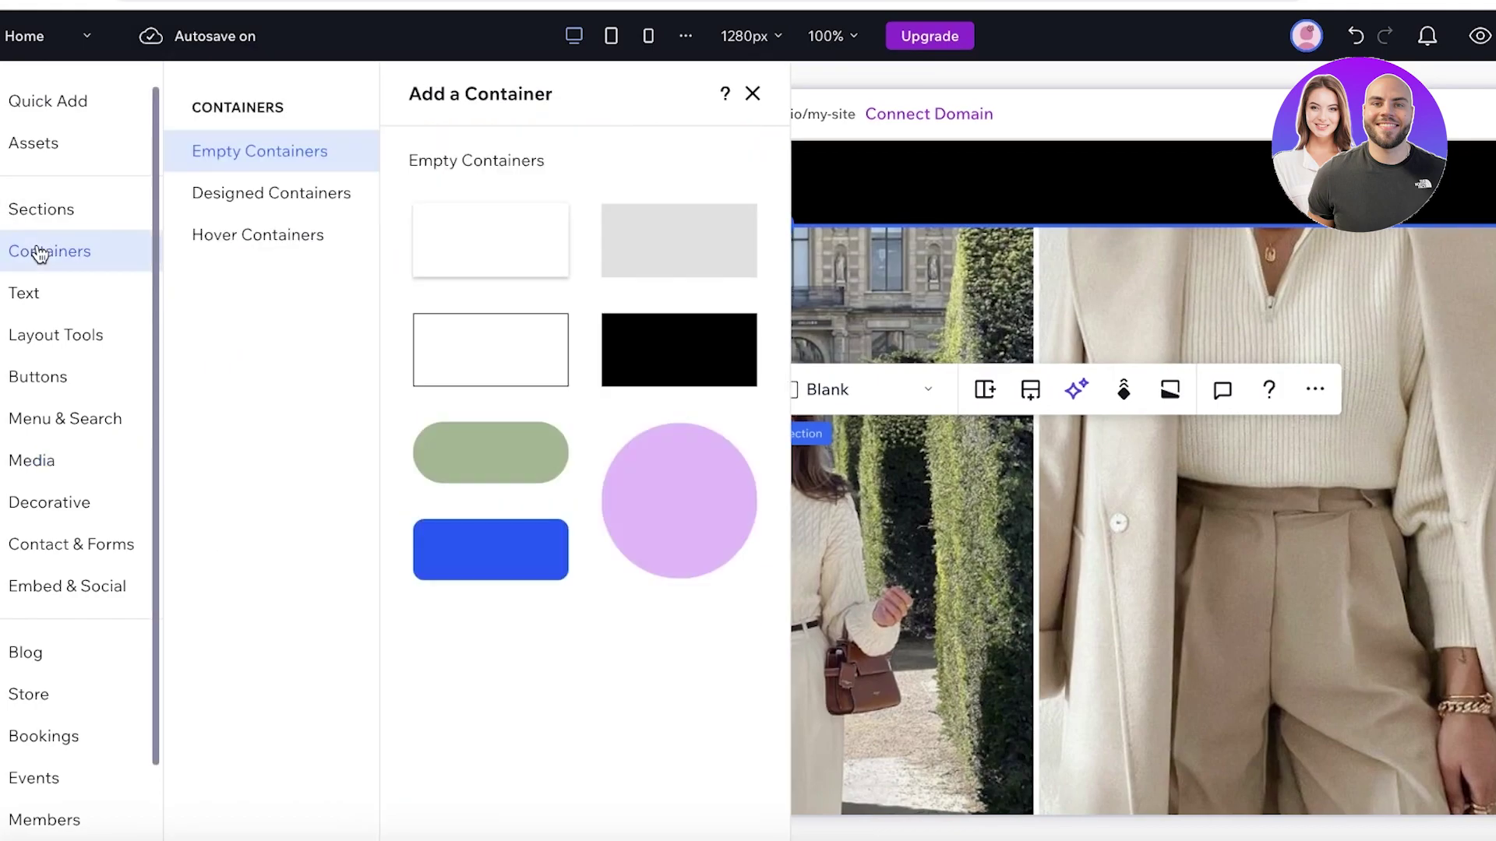
click(496, 248)
drag(778, 551, 782, 645)
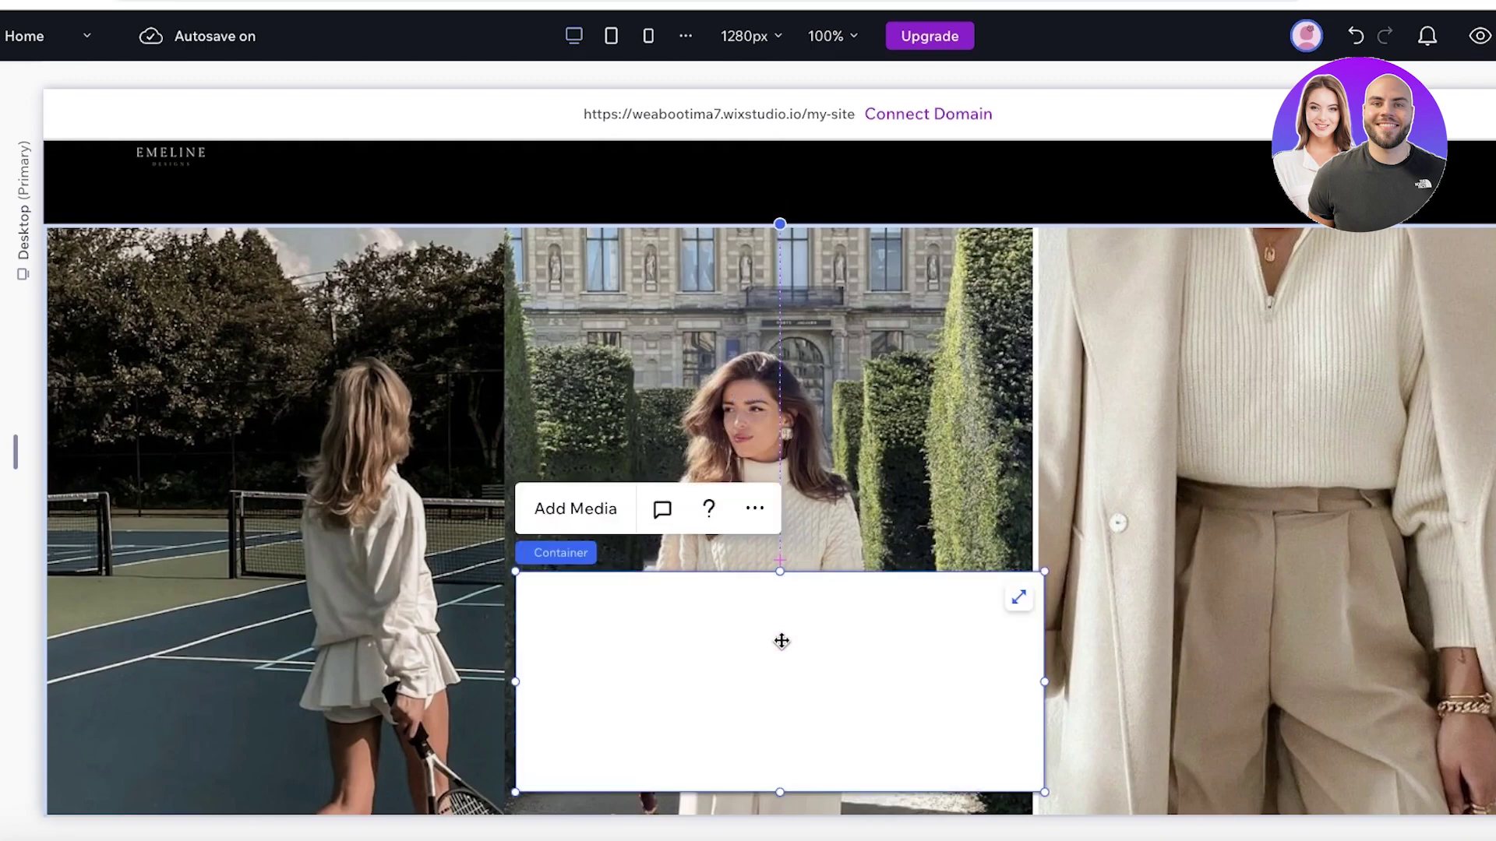
Step: Shrink the container to about 426 by 178 px and center it near the lower edge of the middle photo
scroll(782, 644, down, 2)
drag(795, 588, 795, 675)
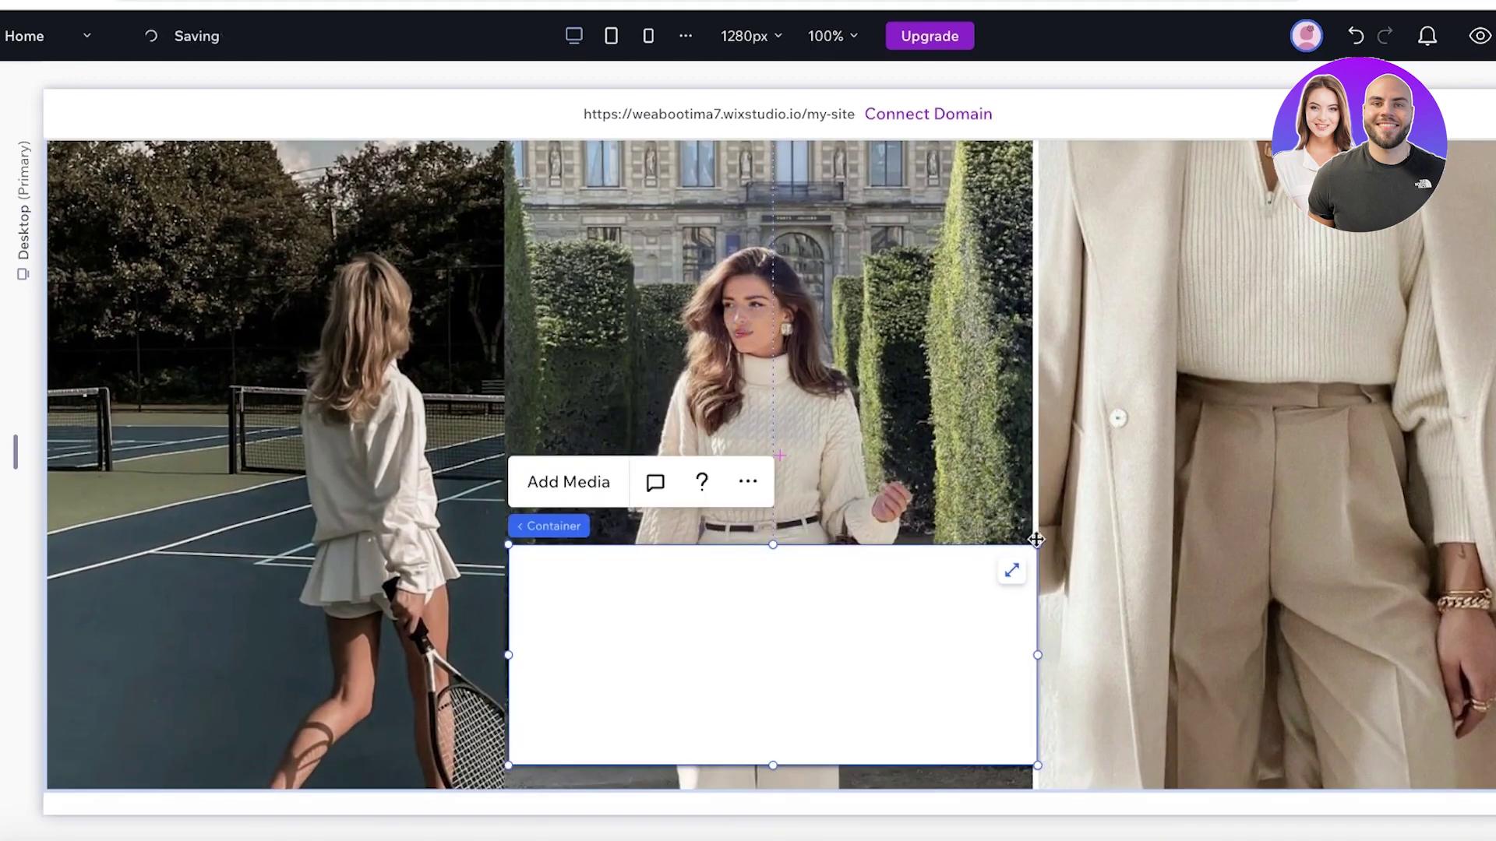
drag(1036, 547, 1004, 557)
drag(888, 617, 895, 624)
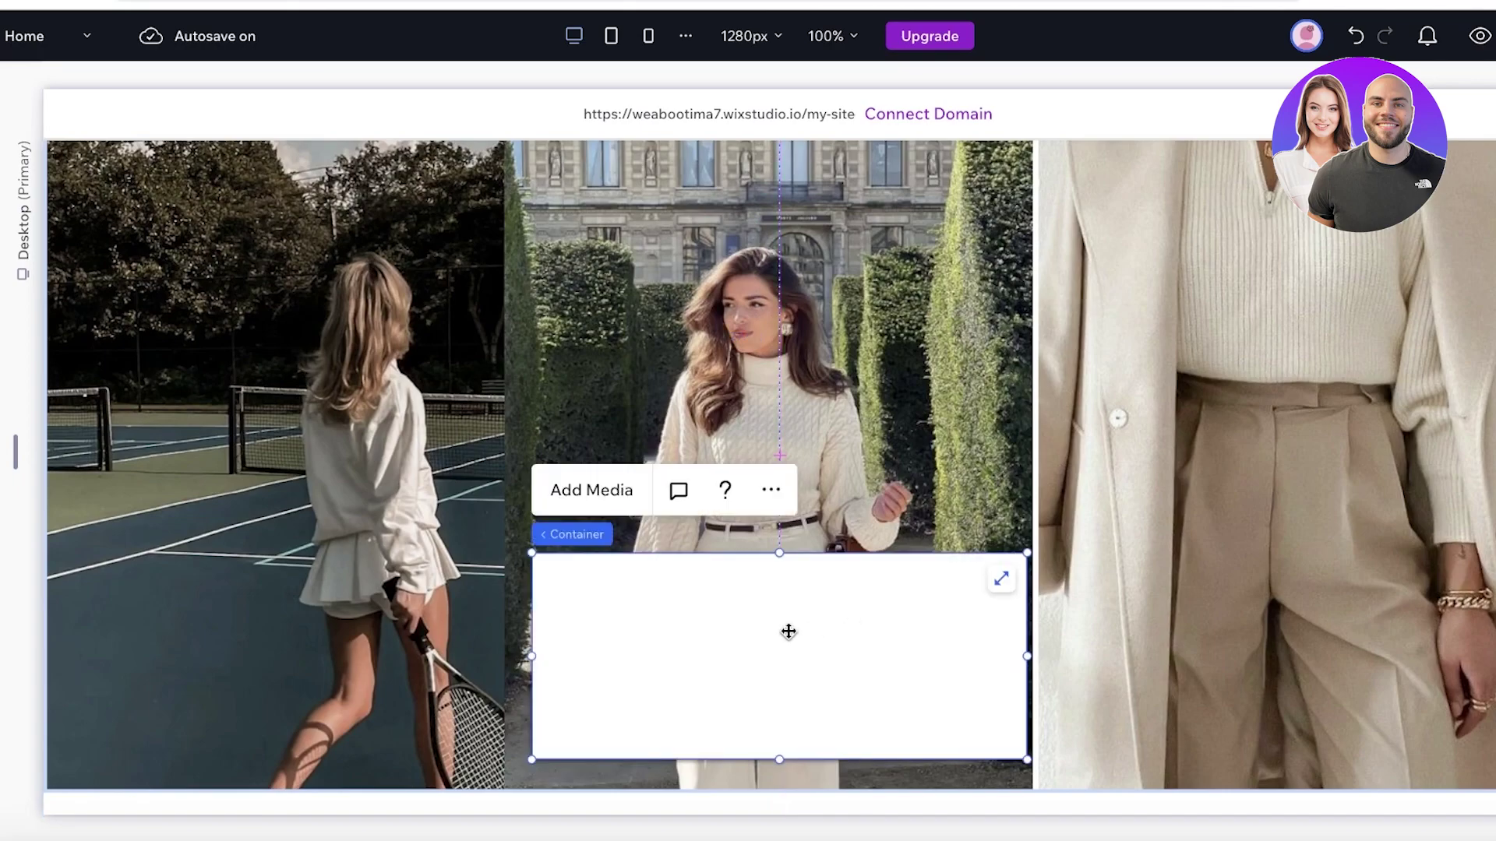
Step: Set the container's background to dark gray #4F4F4F with 49% opacity
click(765, 499)
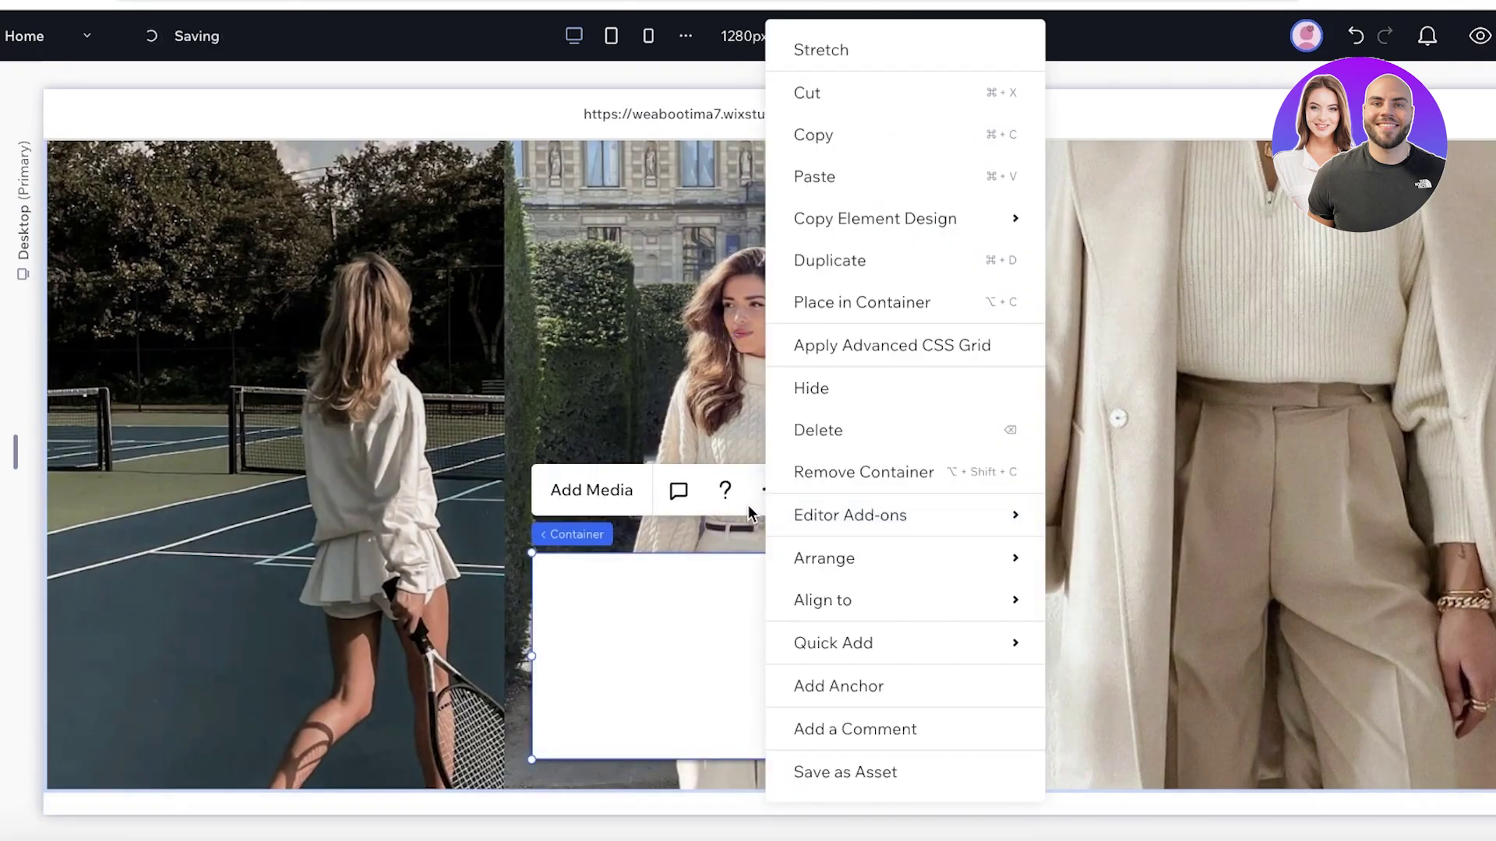
click(698, 623)
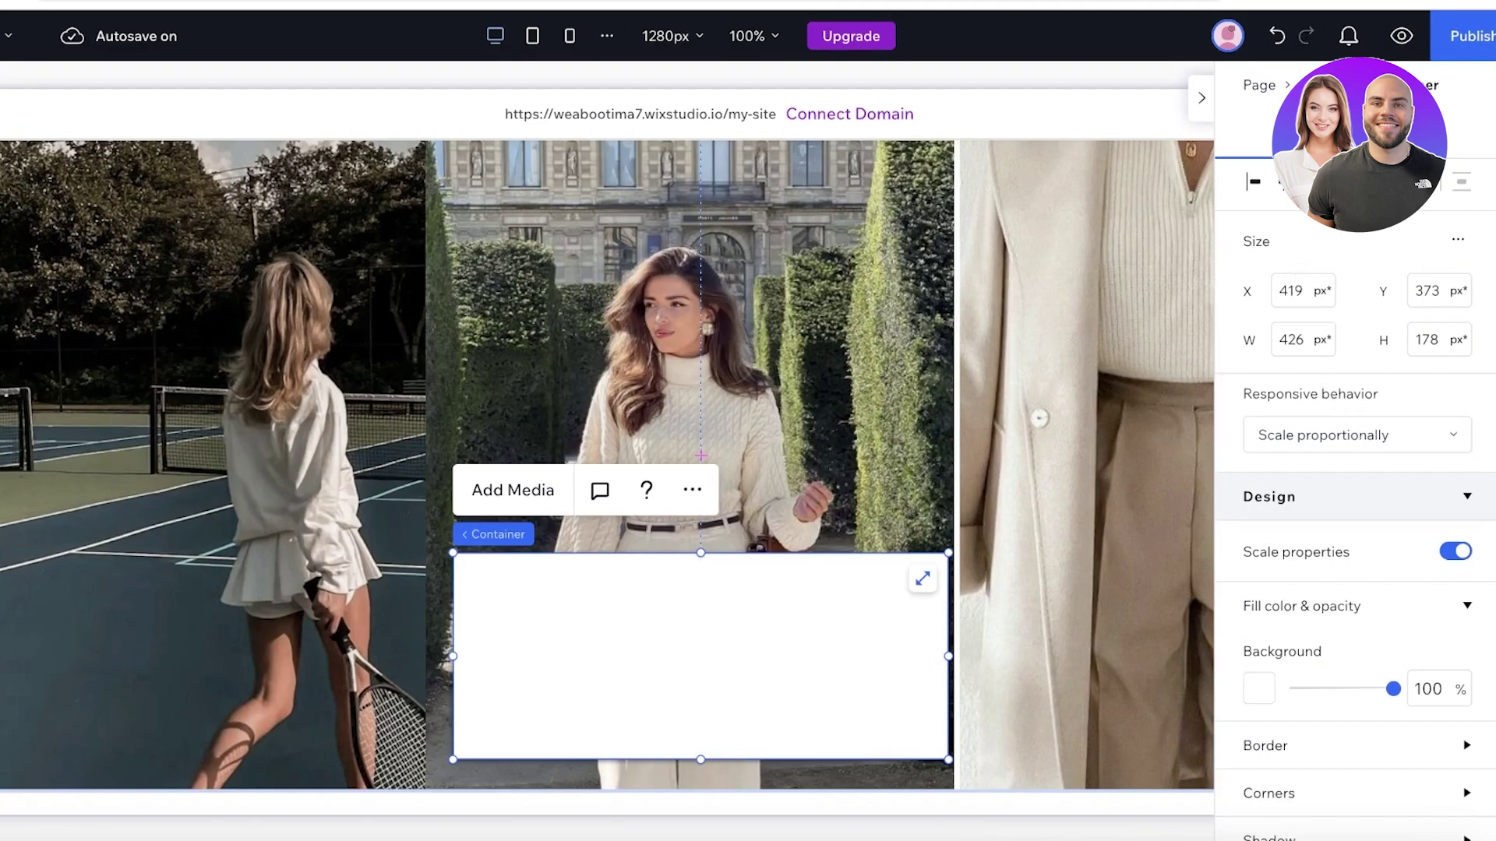
scroll(1320, 635, down, 2)
drag(1393, 583, 1343, 589)
click(1273, 580)
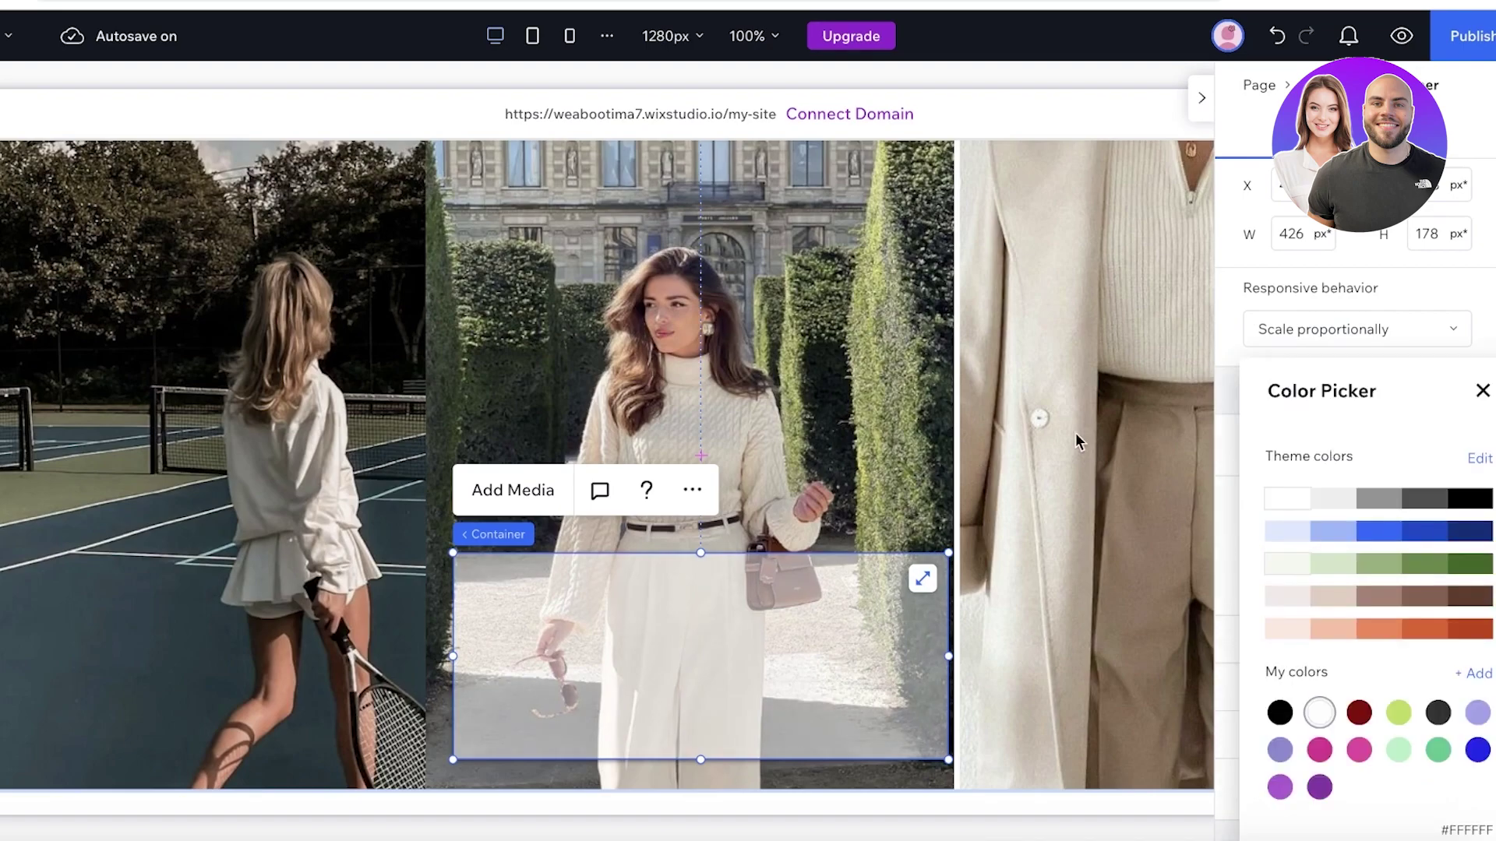
click(1431, 505)
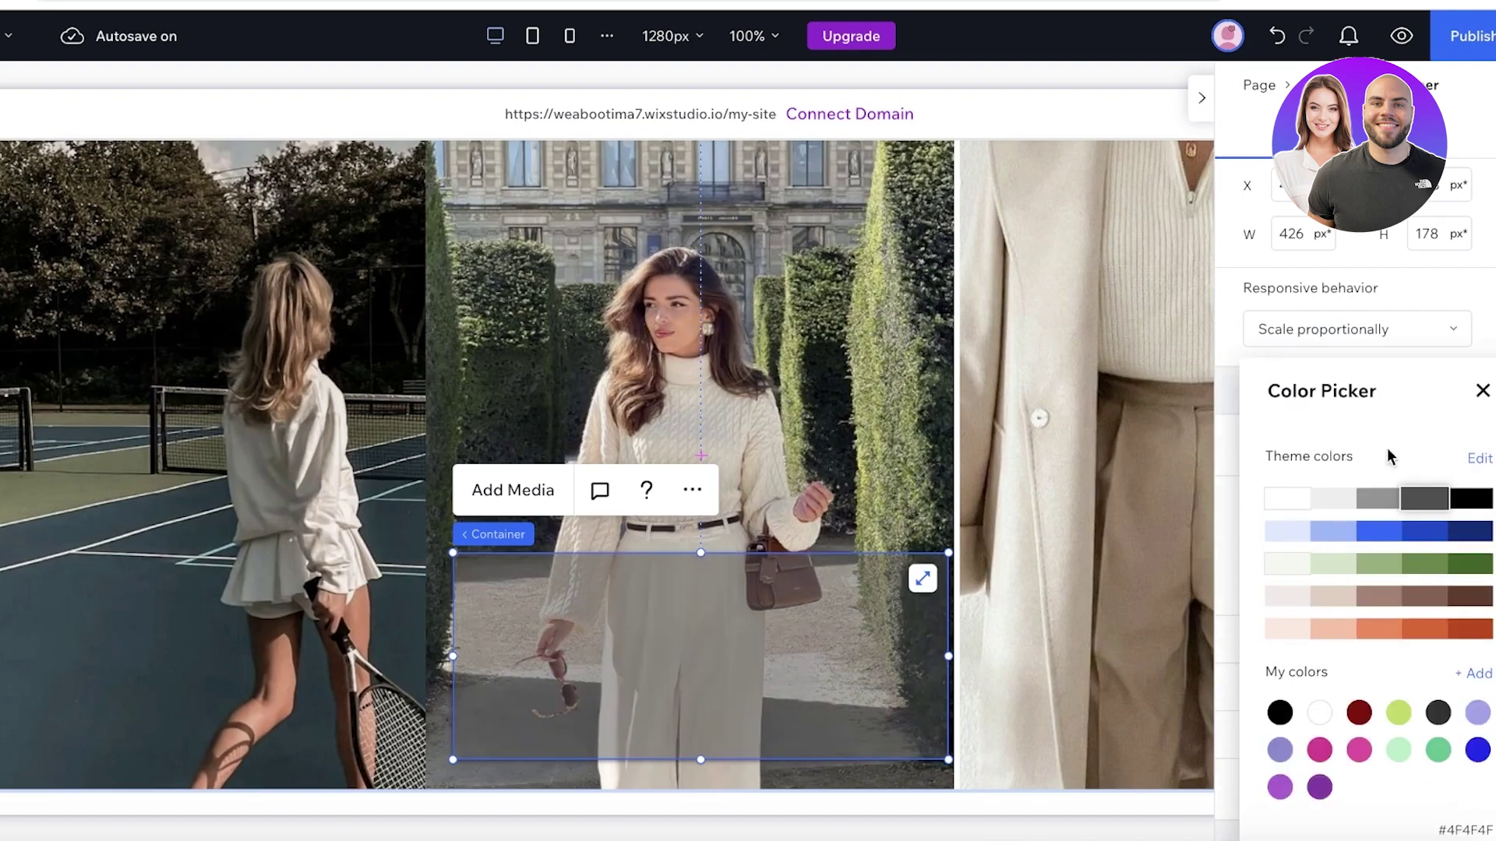
Step: Move the container to the image's upper-left corner and stretch it over the whole image, about 1143 by 579 px
click(826, 682)
drag(653, 667, 161, 258)
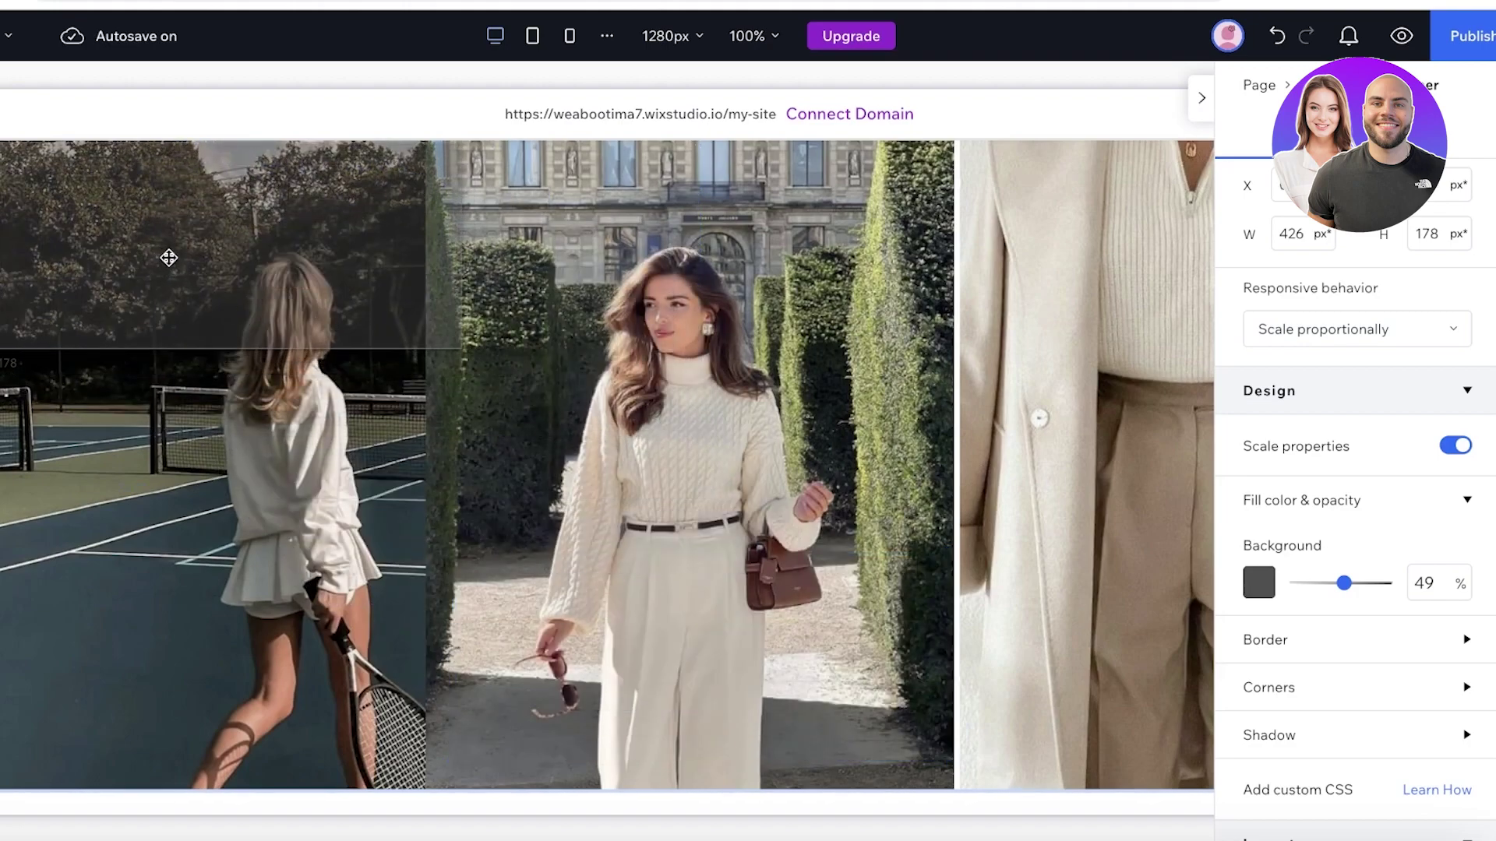
drag(460, 348, 1197, 695)
drag(630, 696, 613, 791)
scroll(813, 381, up, 2)
drag(630, 306, 624, 282)
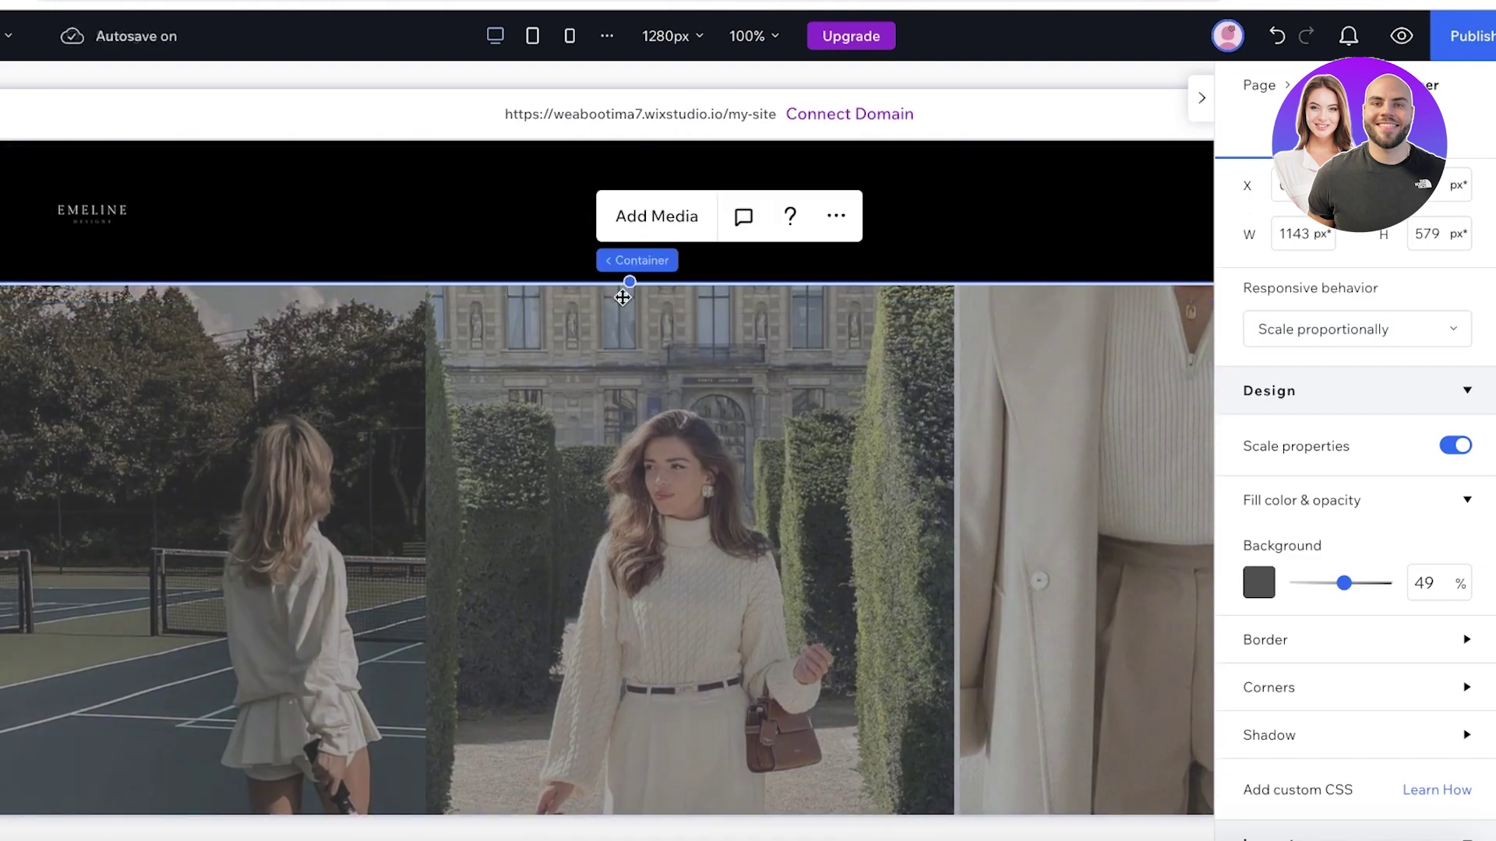
Step: Change the container overlay's background to black #000000 and set its opacity to 48%
scroll(623, 294, down, 4)
mouse_move(1344, 583)
mouse_down()
mouse_move(1371, 583)
mouse_move(1340, 578)
mouse_move(1342, 592)
mouse_up()
click(1258, 583)
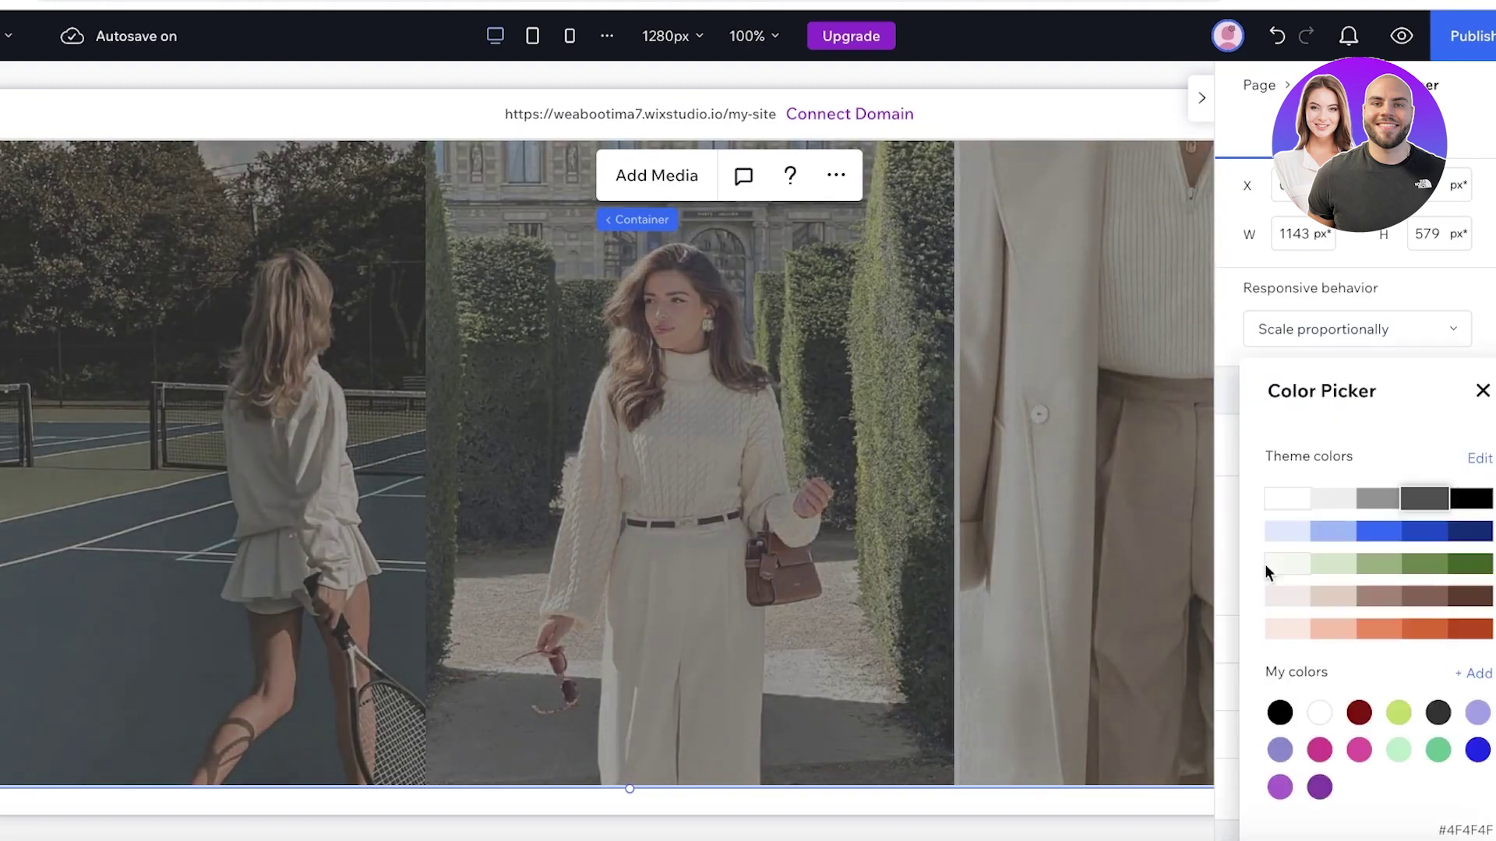
click(1463, 498)
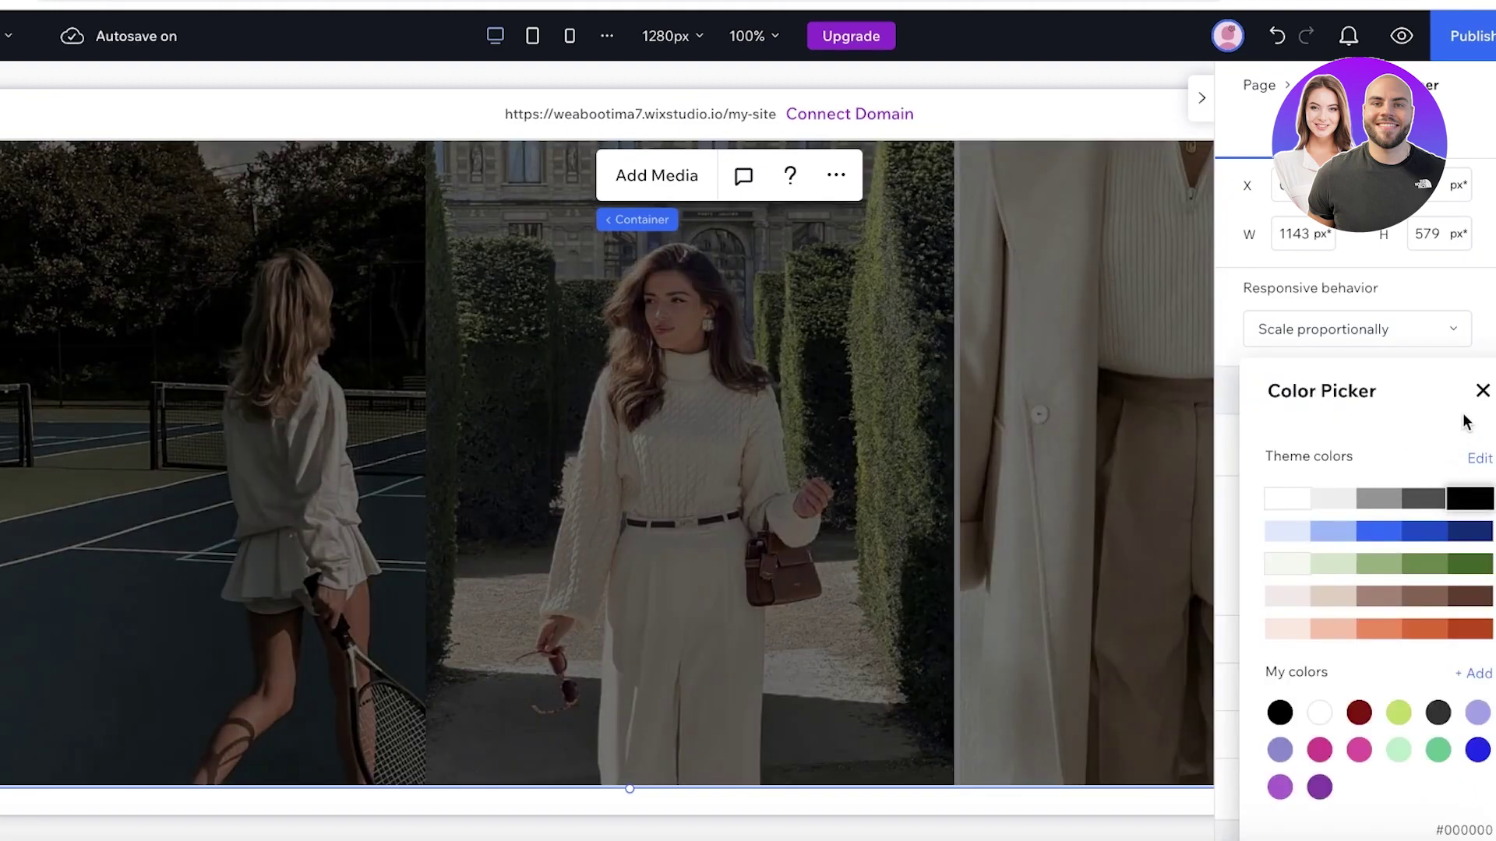
click(1483, 391)
mouse_move(1348, 591)
mouse_down()
mouse_move(1313, 591)
mouse_move(1337, 593)
mouse_up()
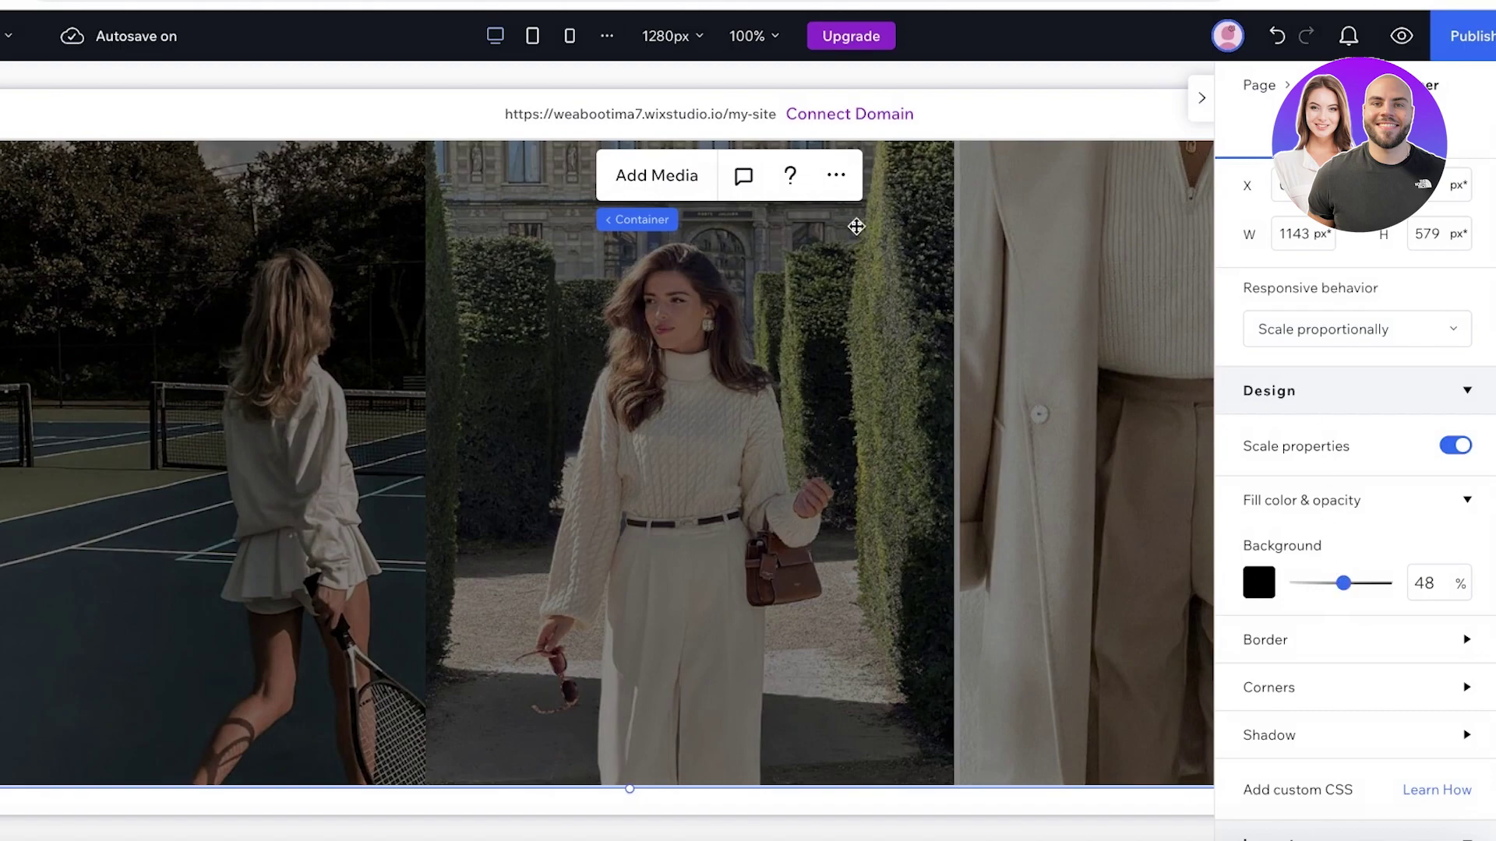
Step: Add a Heading 1 text on the darkened banner that reads "SHOP OUR WINTER COLLECTION"
scroll(828, 473, up, 2)
scroll(661, 474, down, 3)
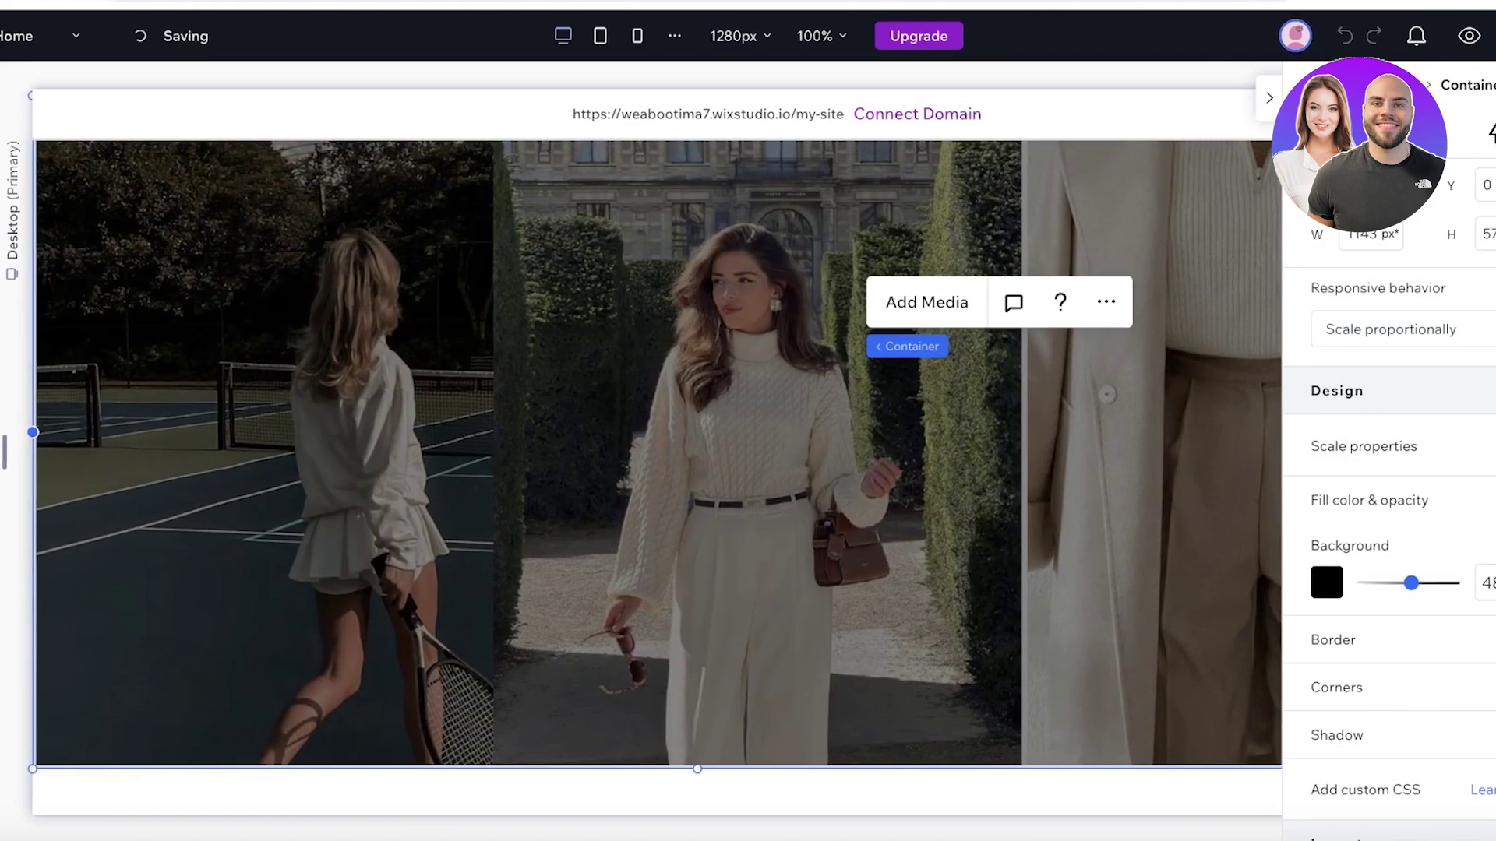
click(14, 84)
click(98, 296)
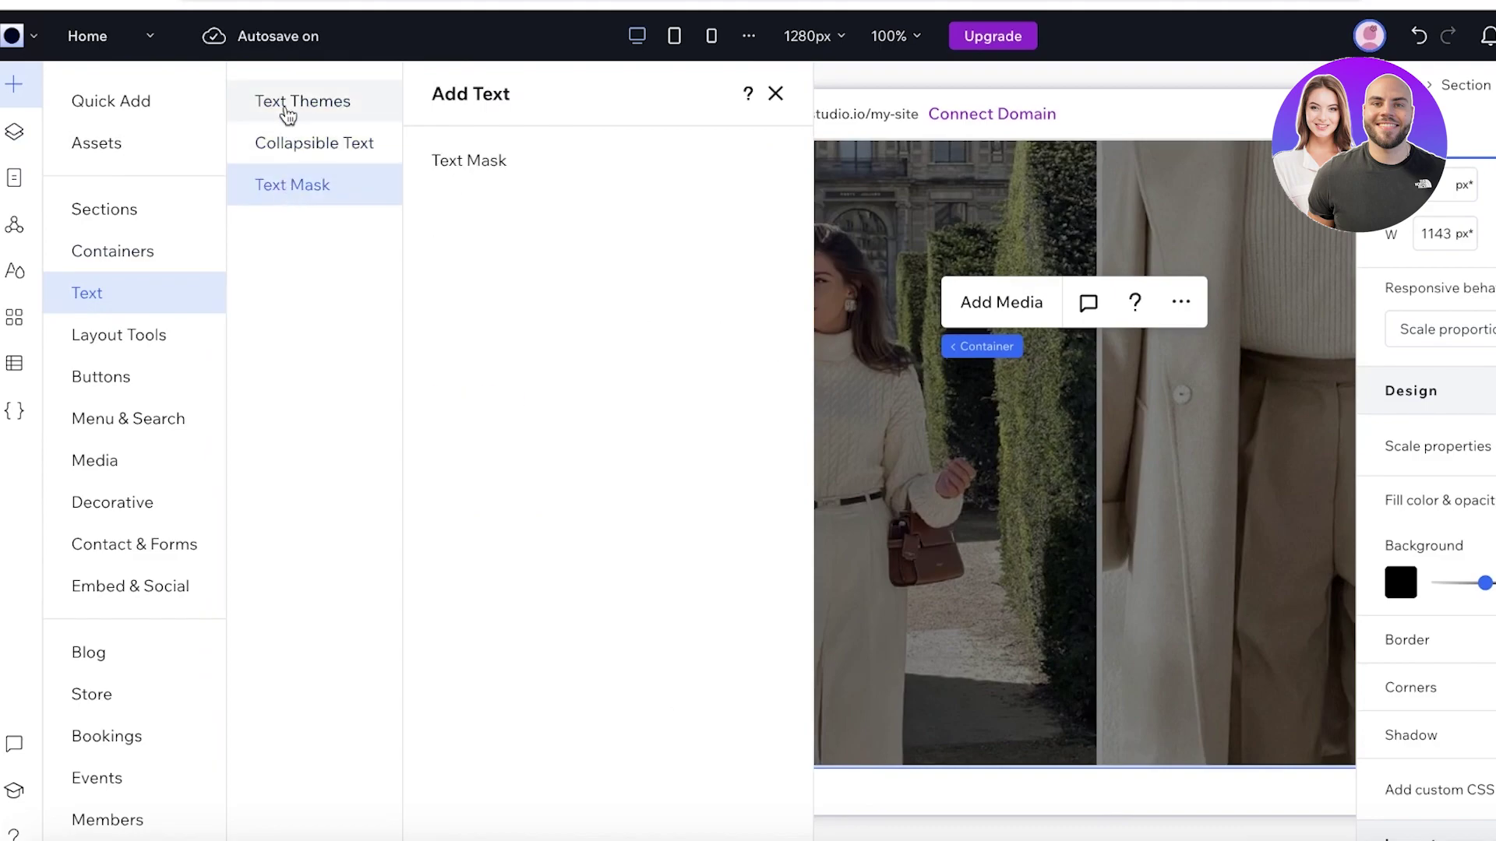
click(514, 215)
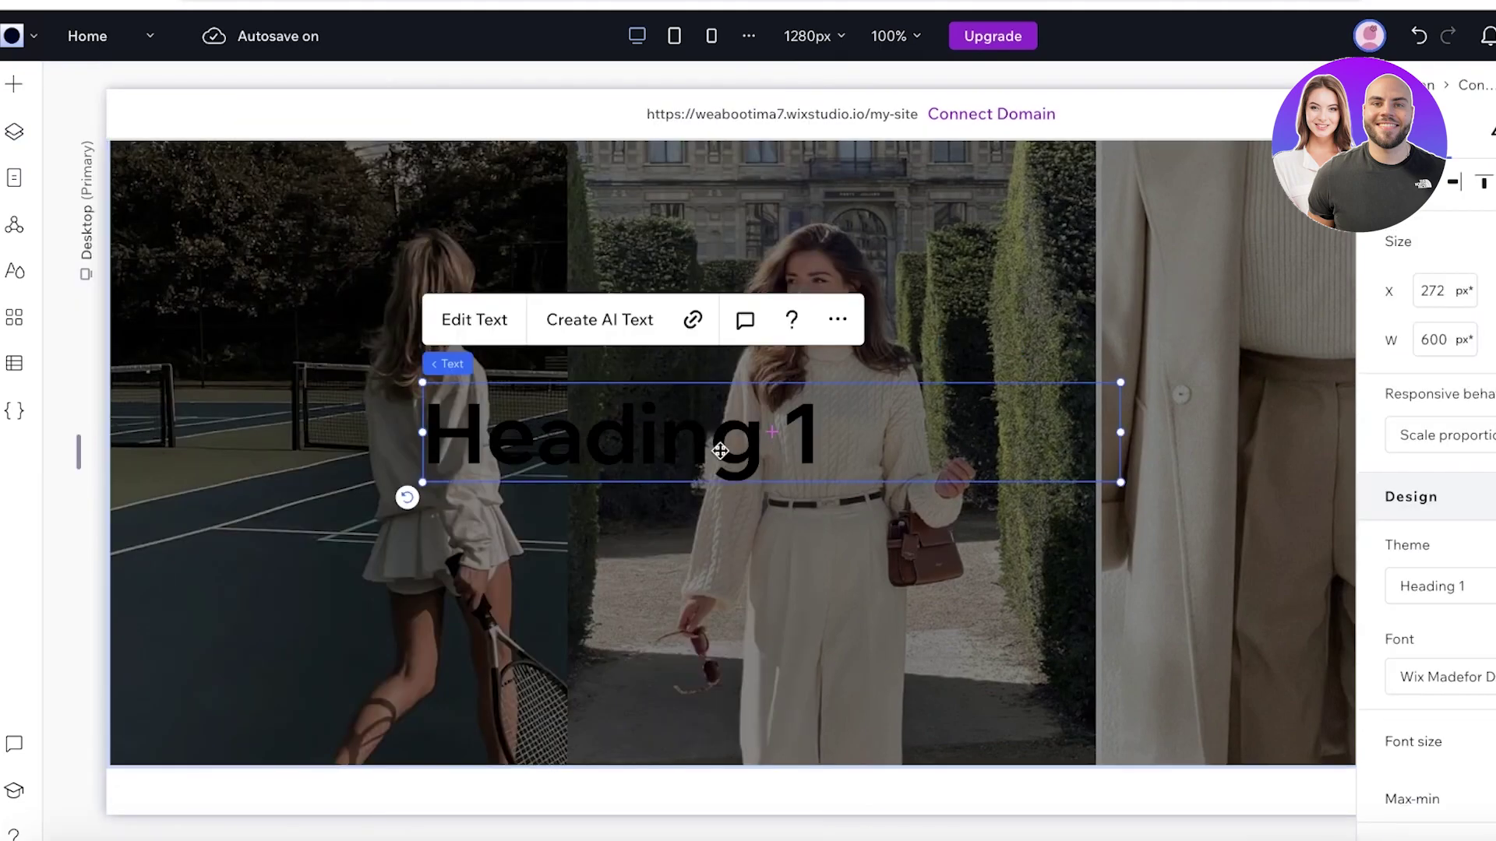
double_click(702, 435)
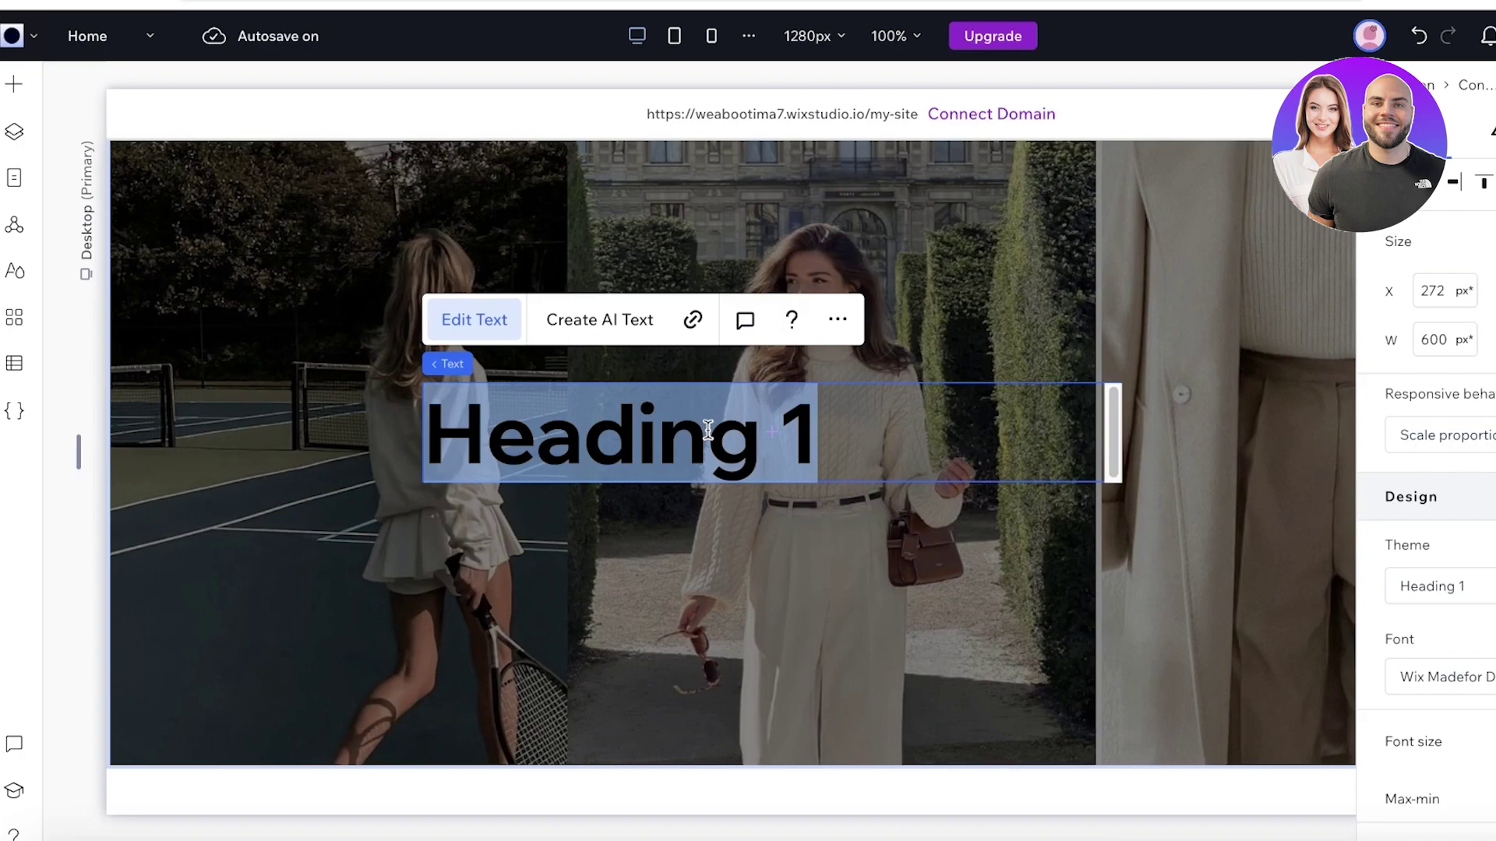
text(SHOP OUR)
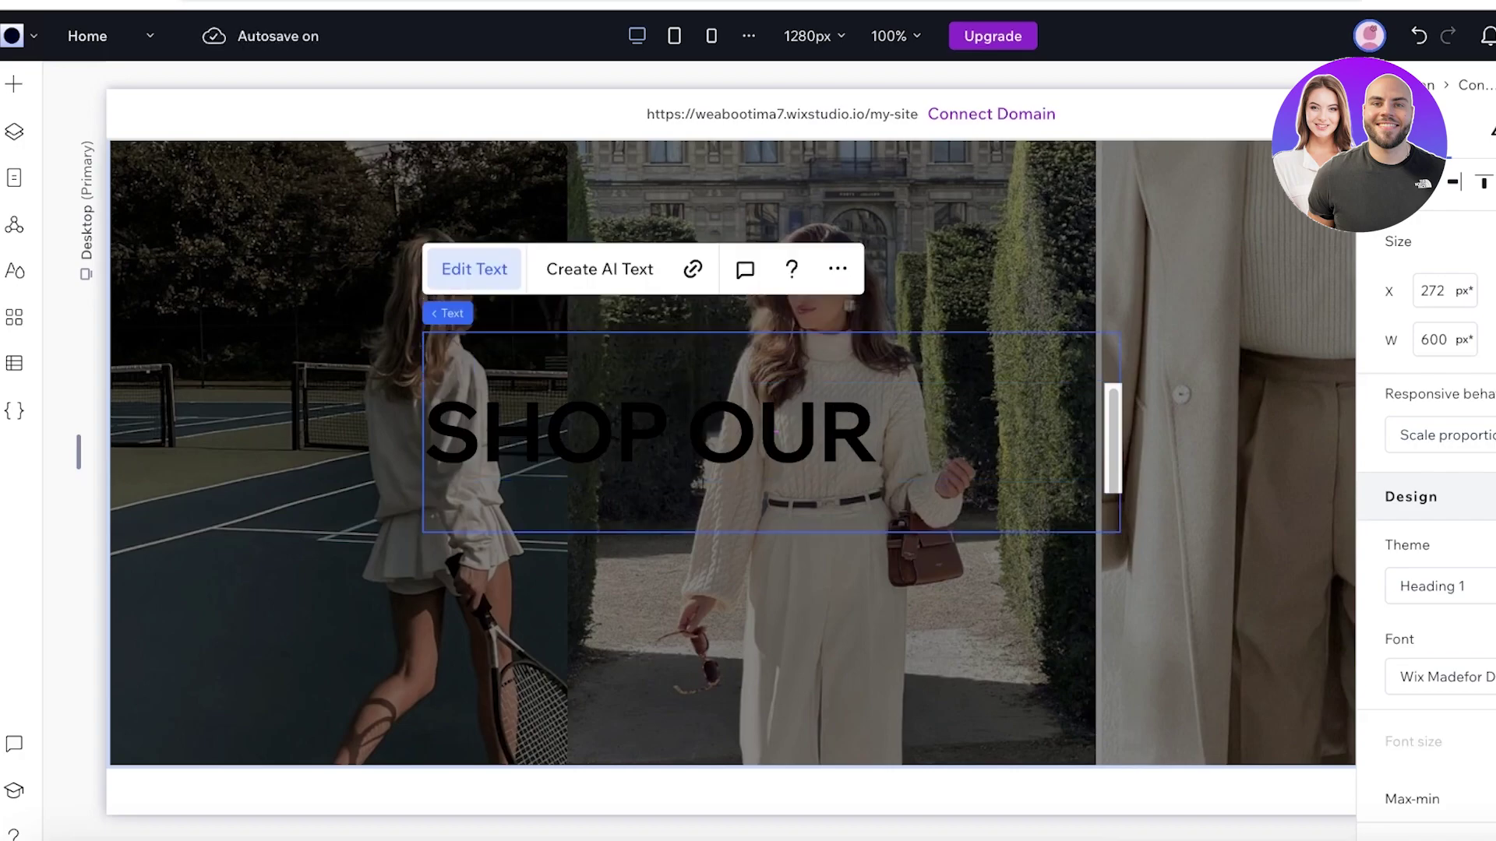
text( WINTER COLLECTION)
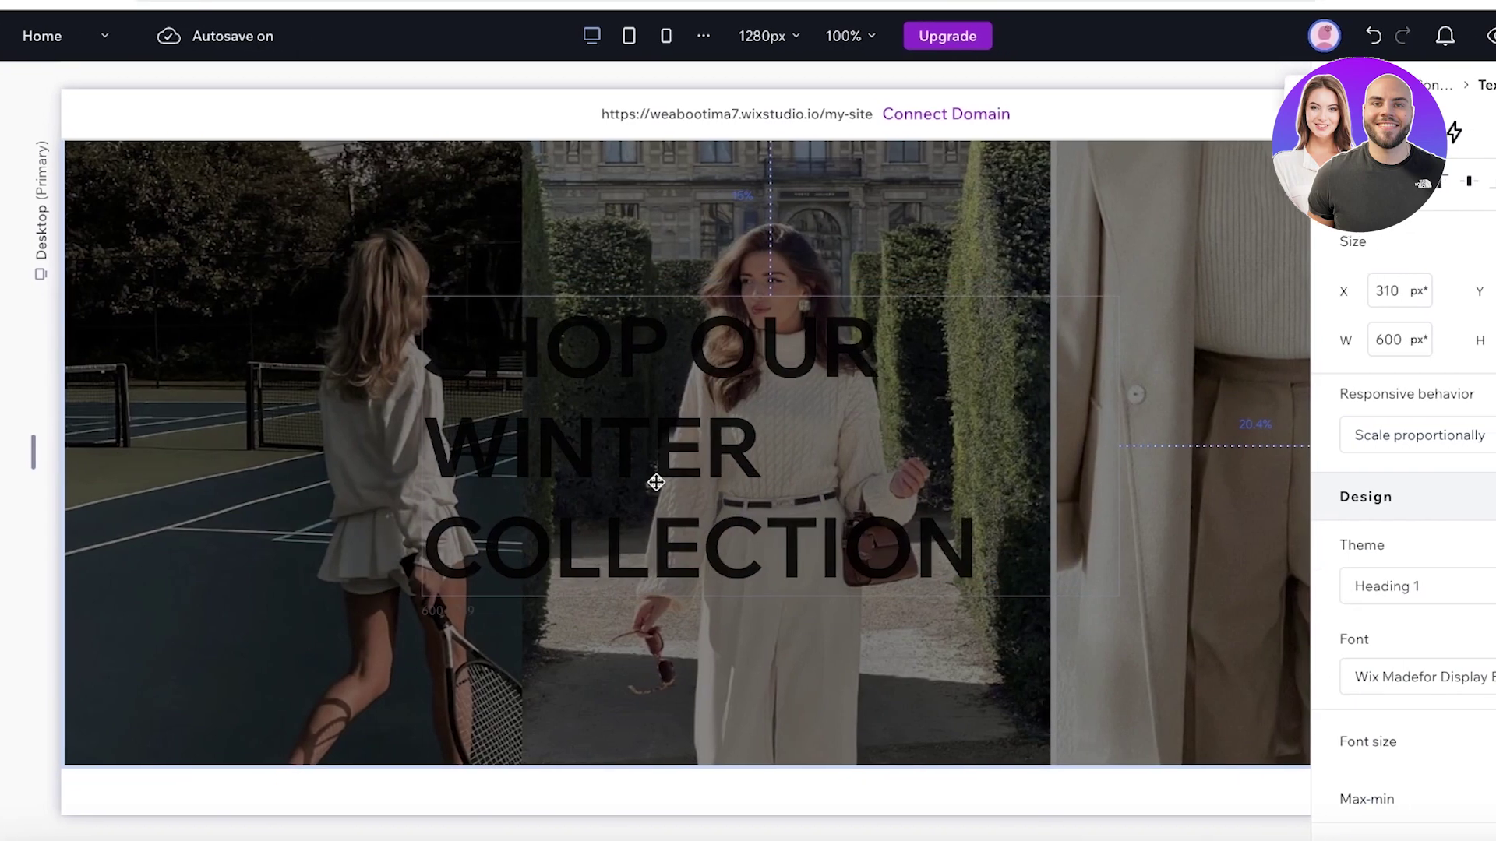
Step: Set the banner heading's font to Wix Madefor Text XBold at 60 px
double_click(699, 482)
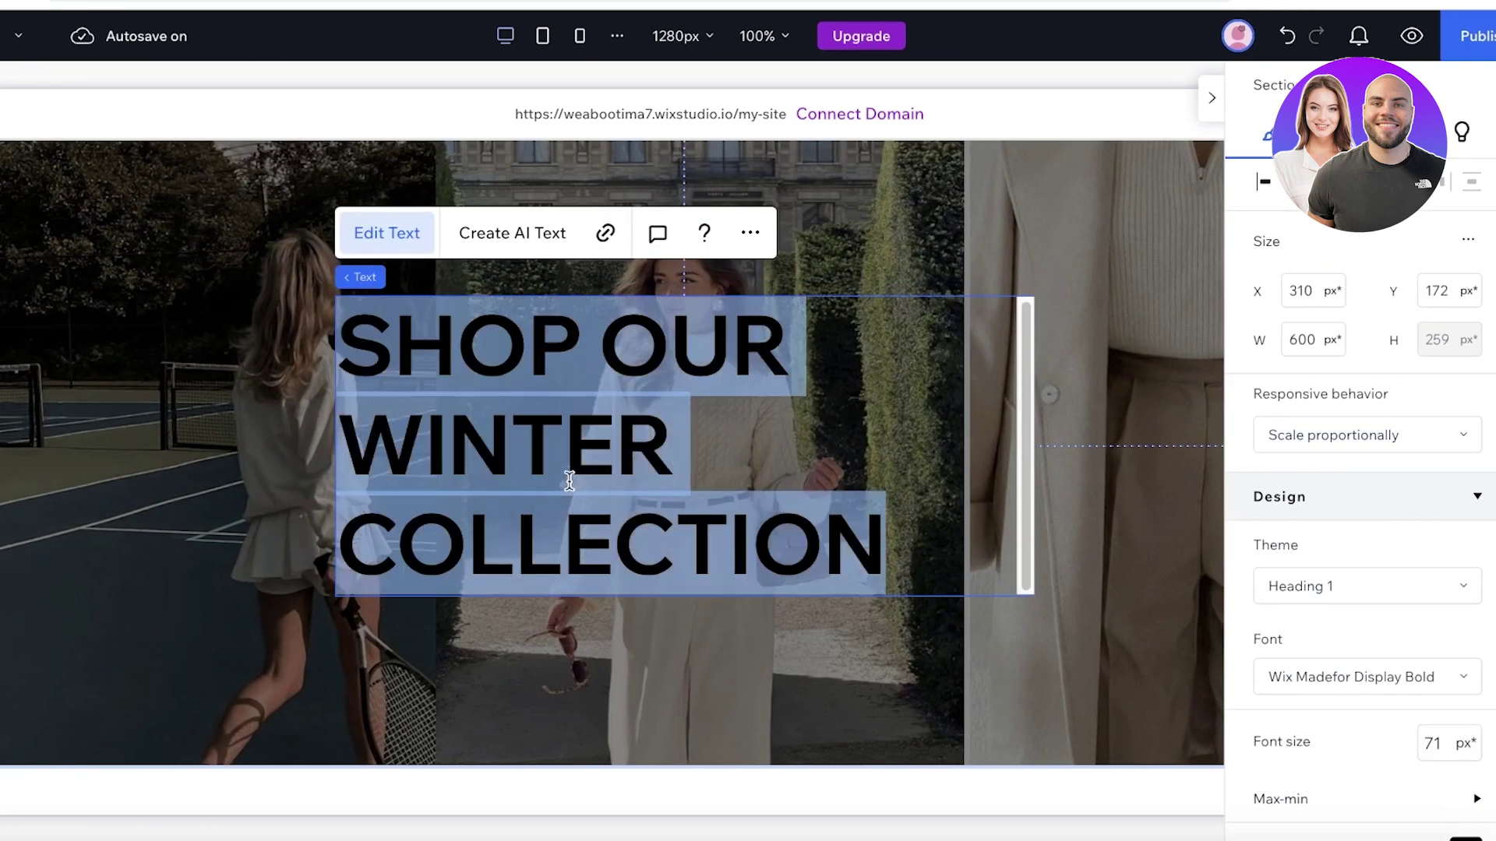
scroll(1406, 592, down, 1)
click(1393, 591)
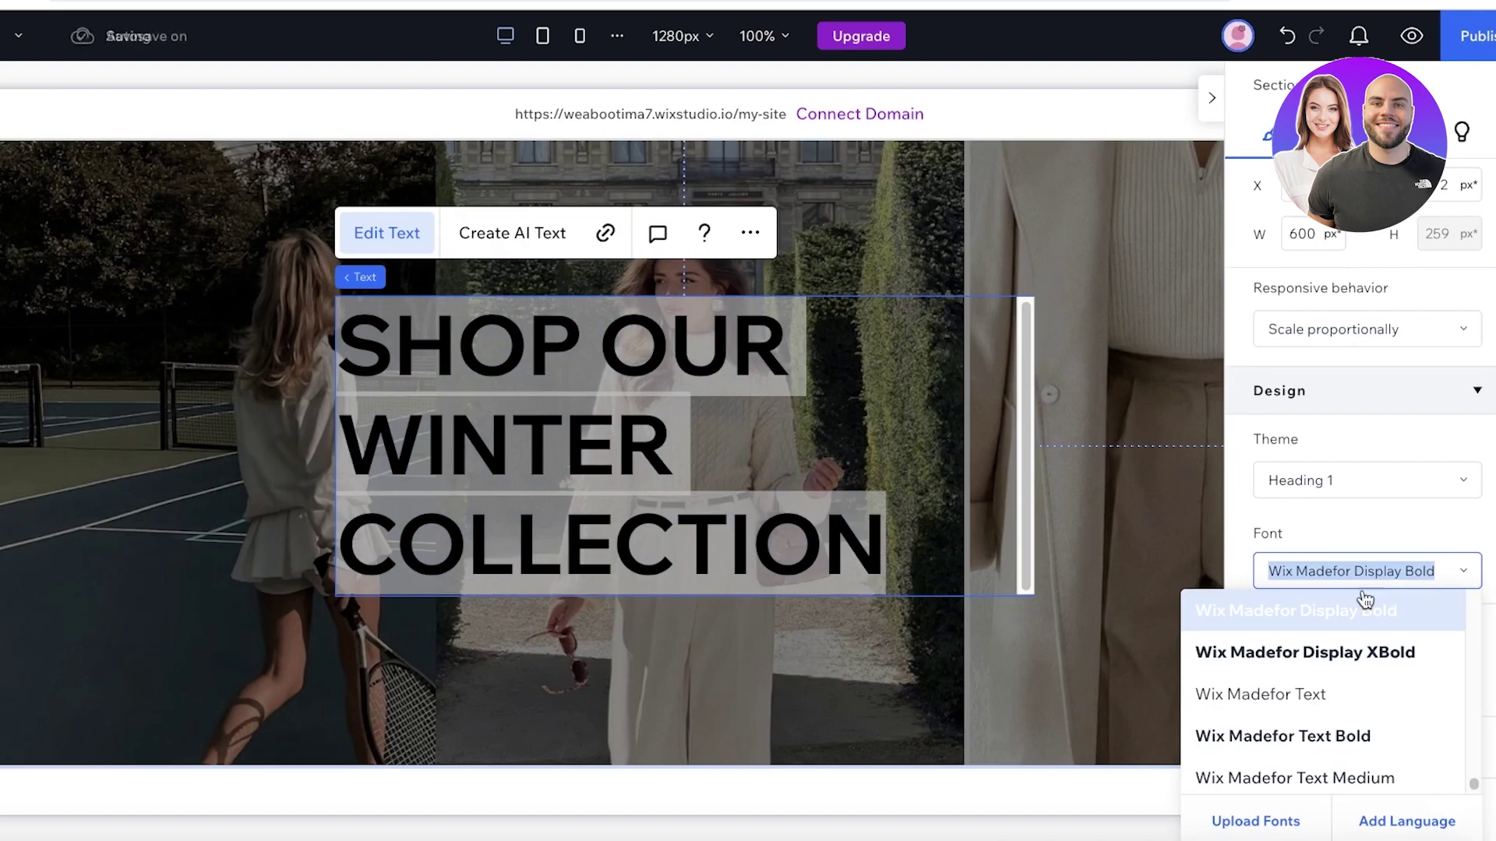
click(1323, 695)
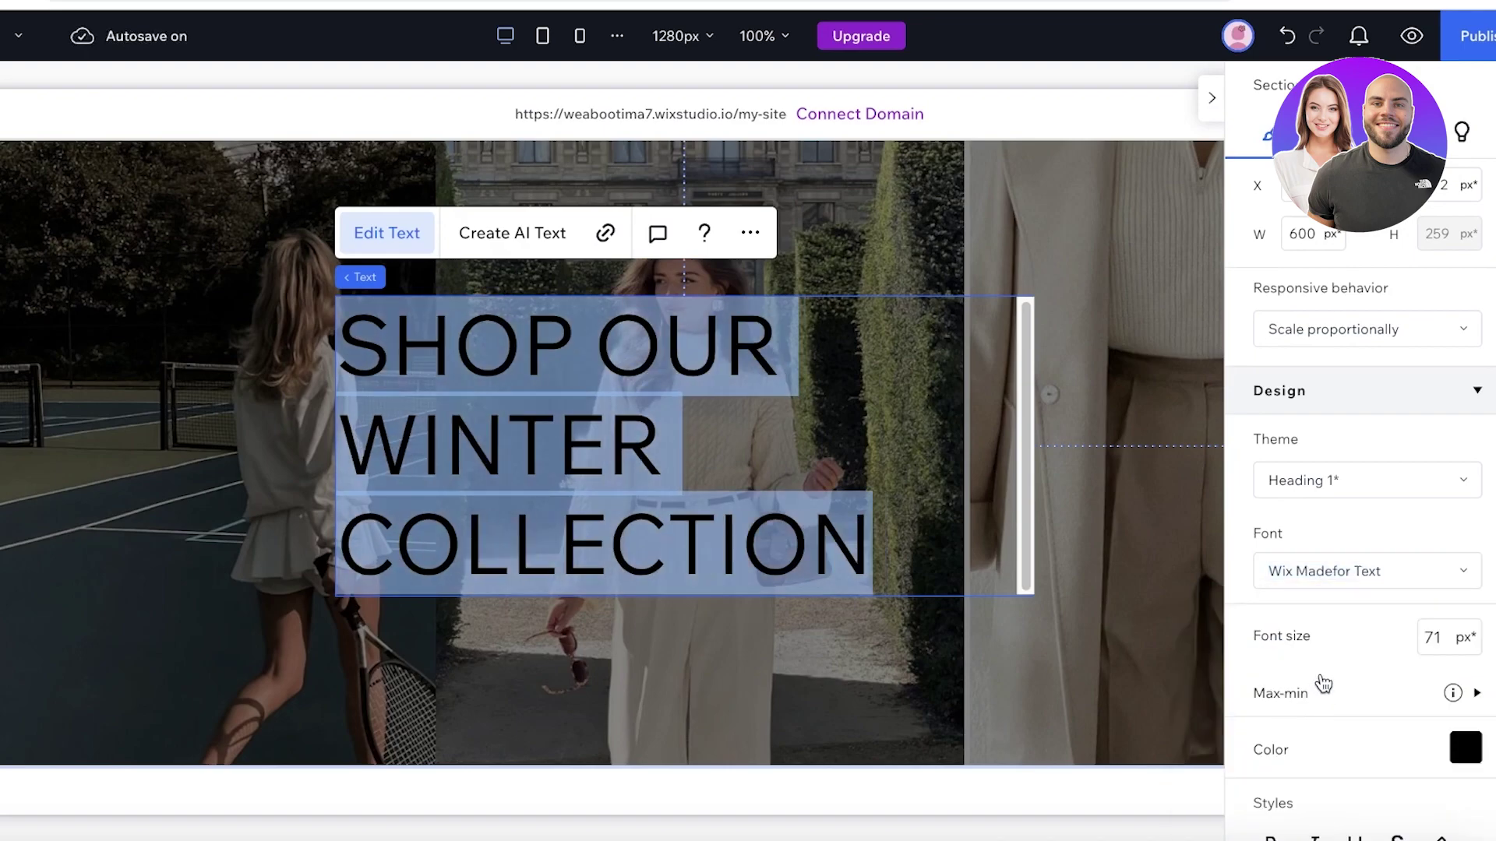
click(1364, 572)
click(1359, 694)
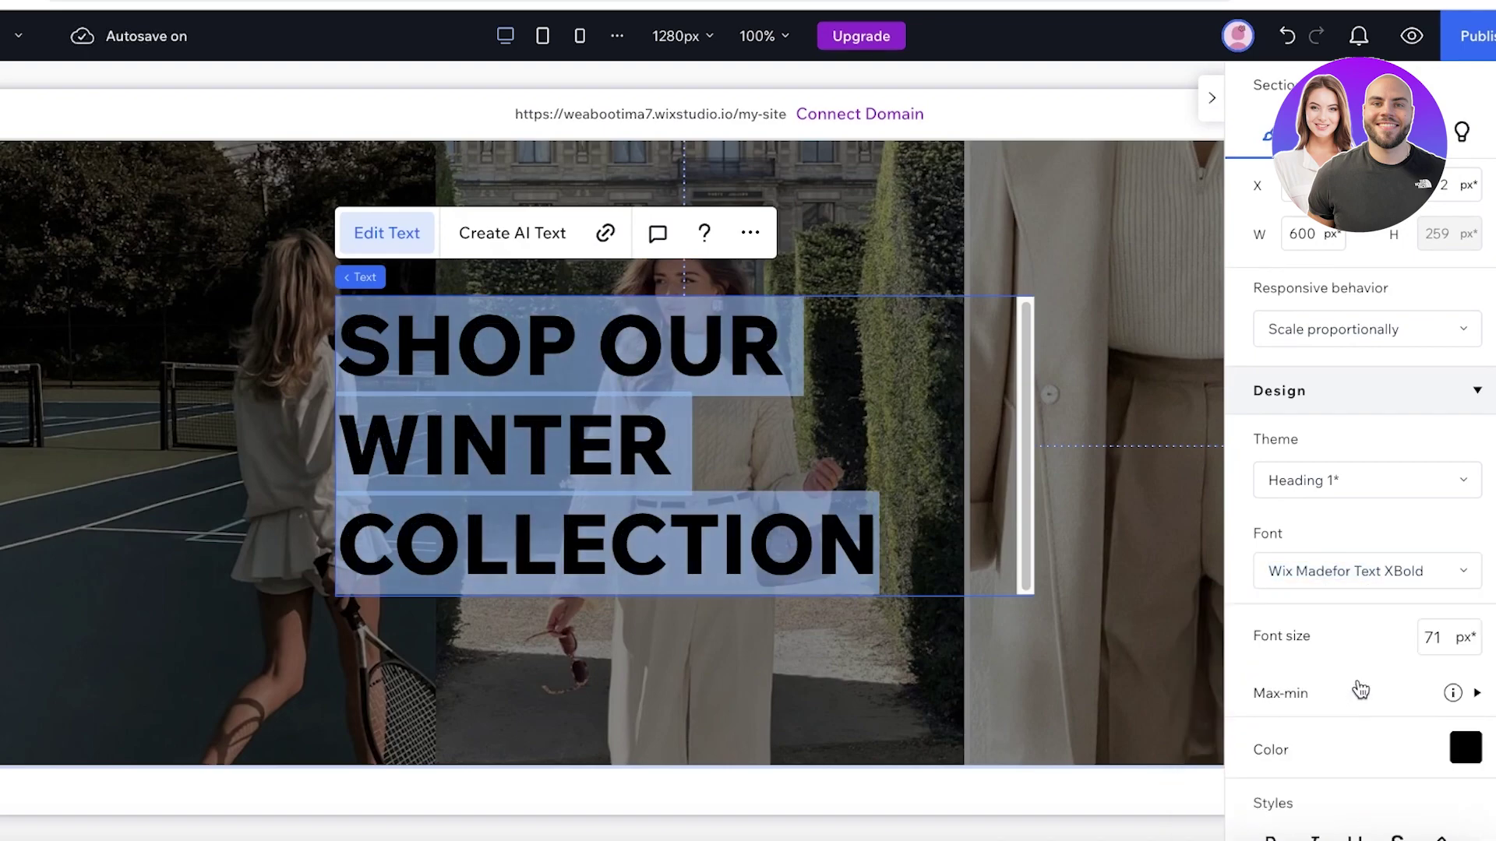
scroll(1393, 699, down, 1)
click(1437, 582)
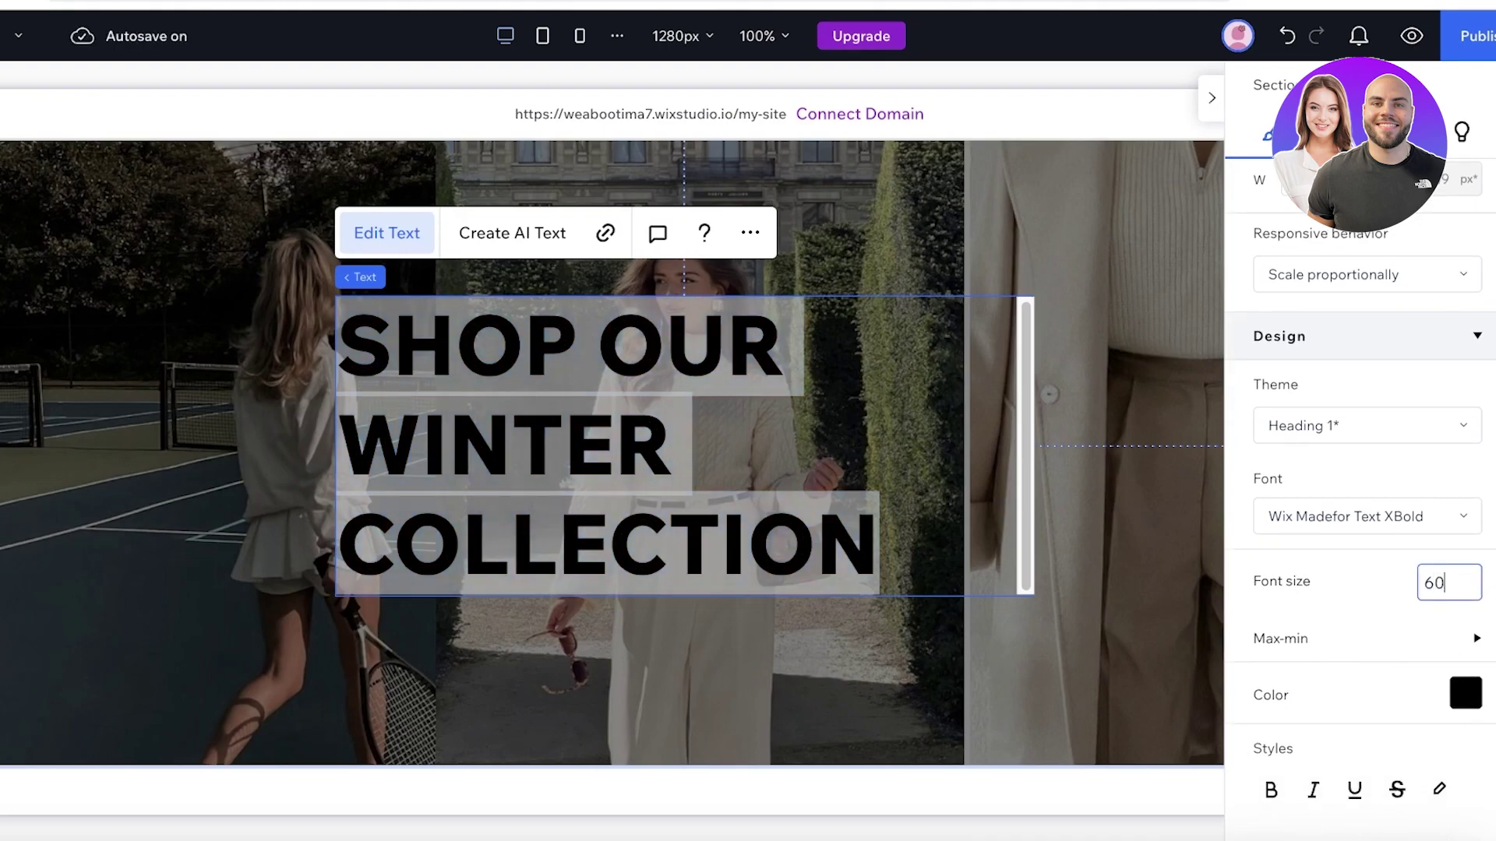
key(Return)
Step: Center-align the banner heading and break the line after "SHOP OUR"
scroll(1368, 630, down, 5)
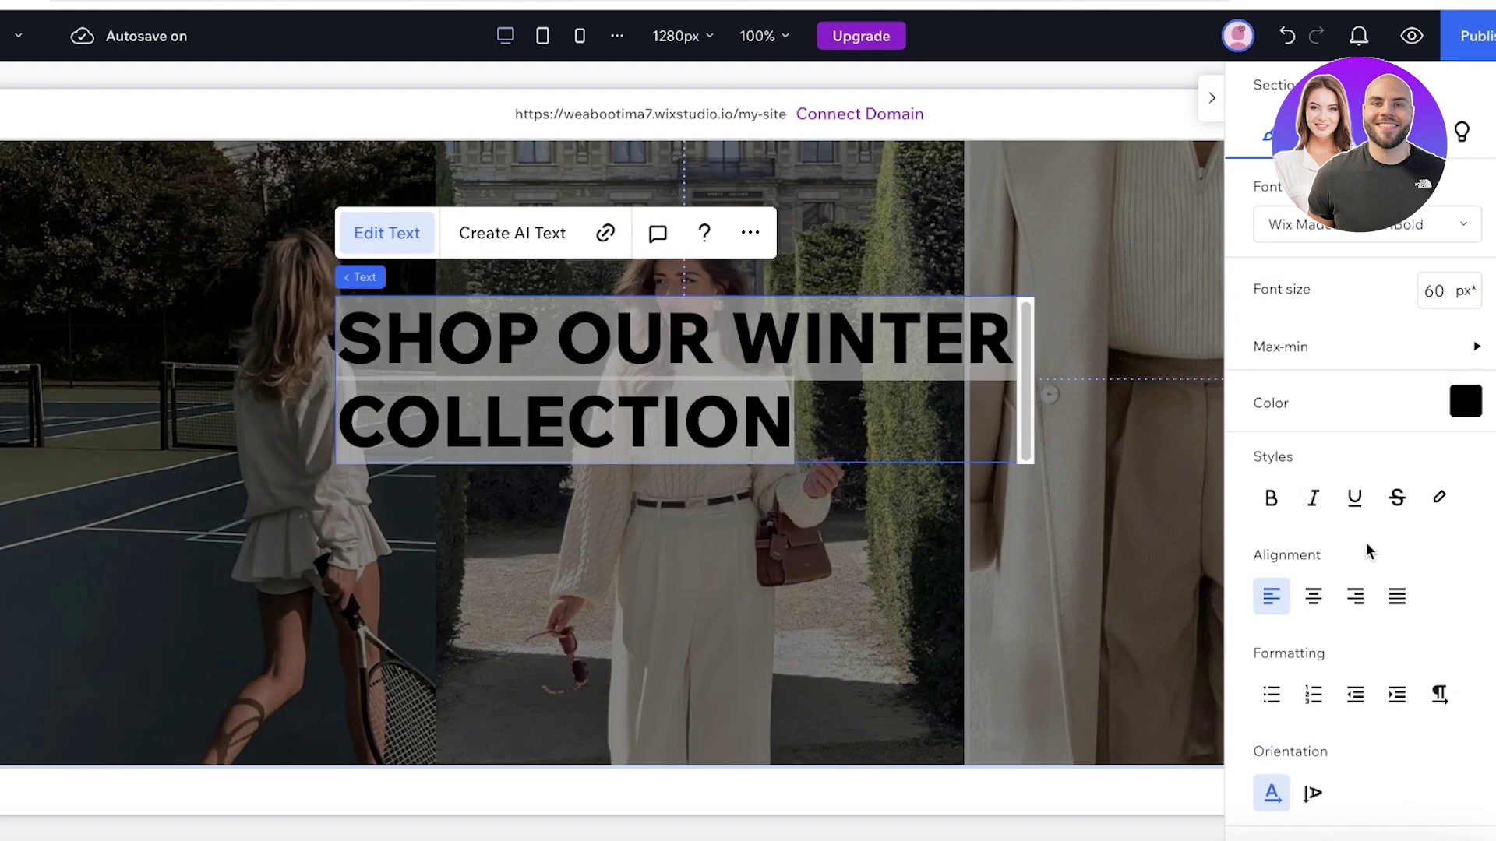
click(1356, 597)
click(1395, 600)
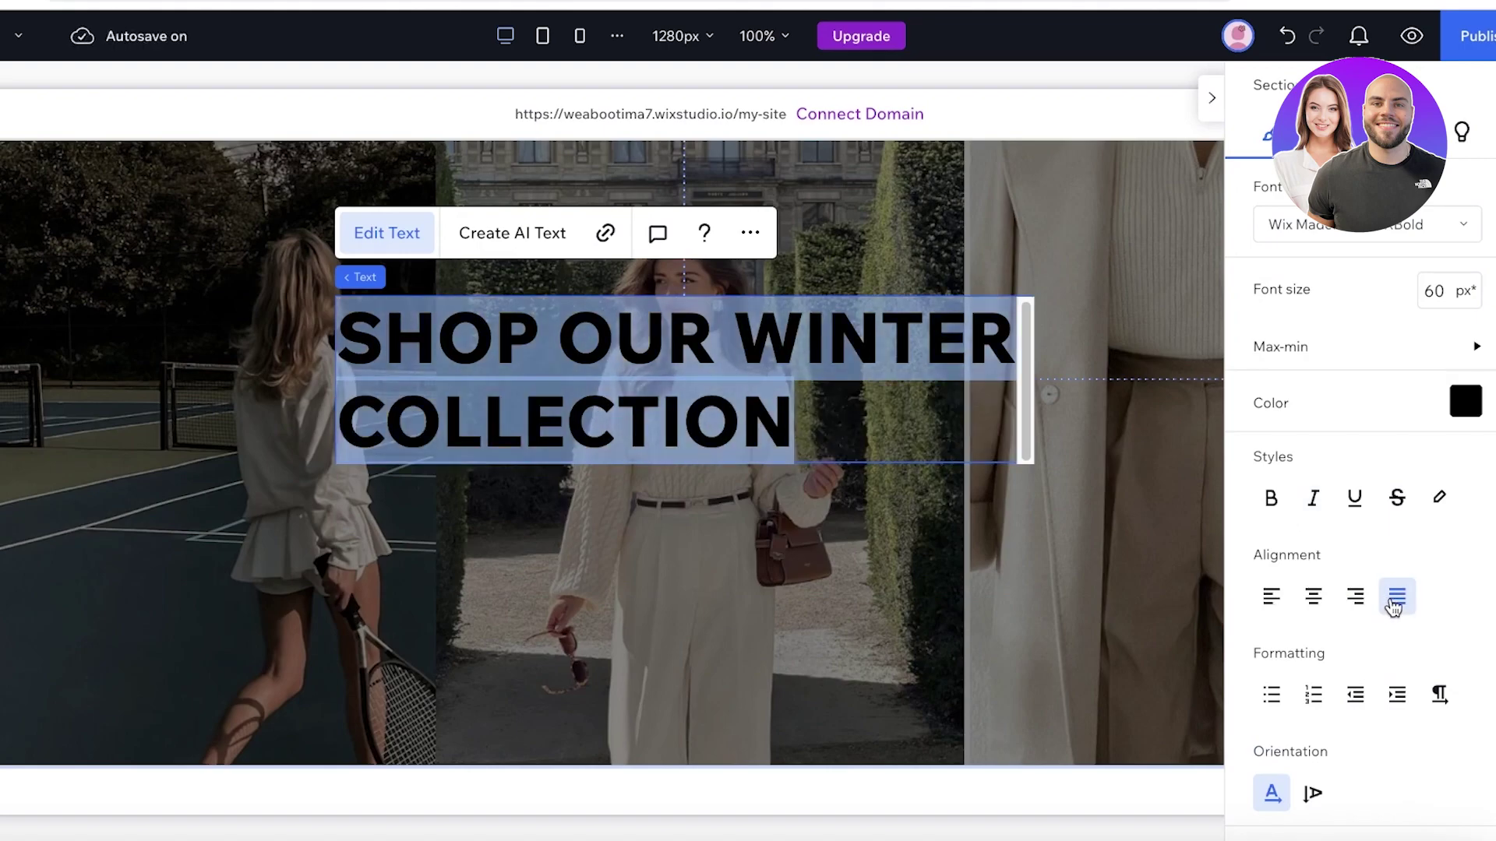
click(1314, 597)
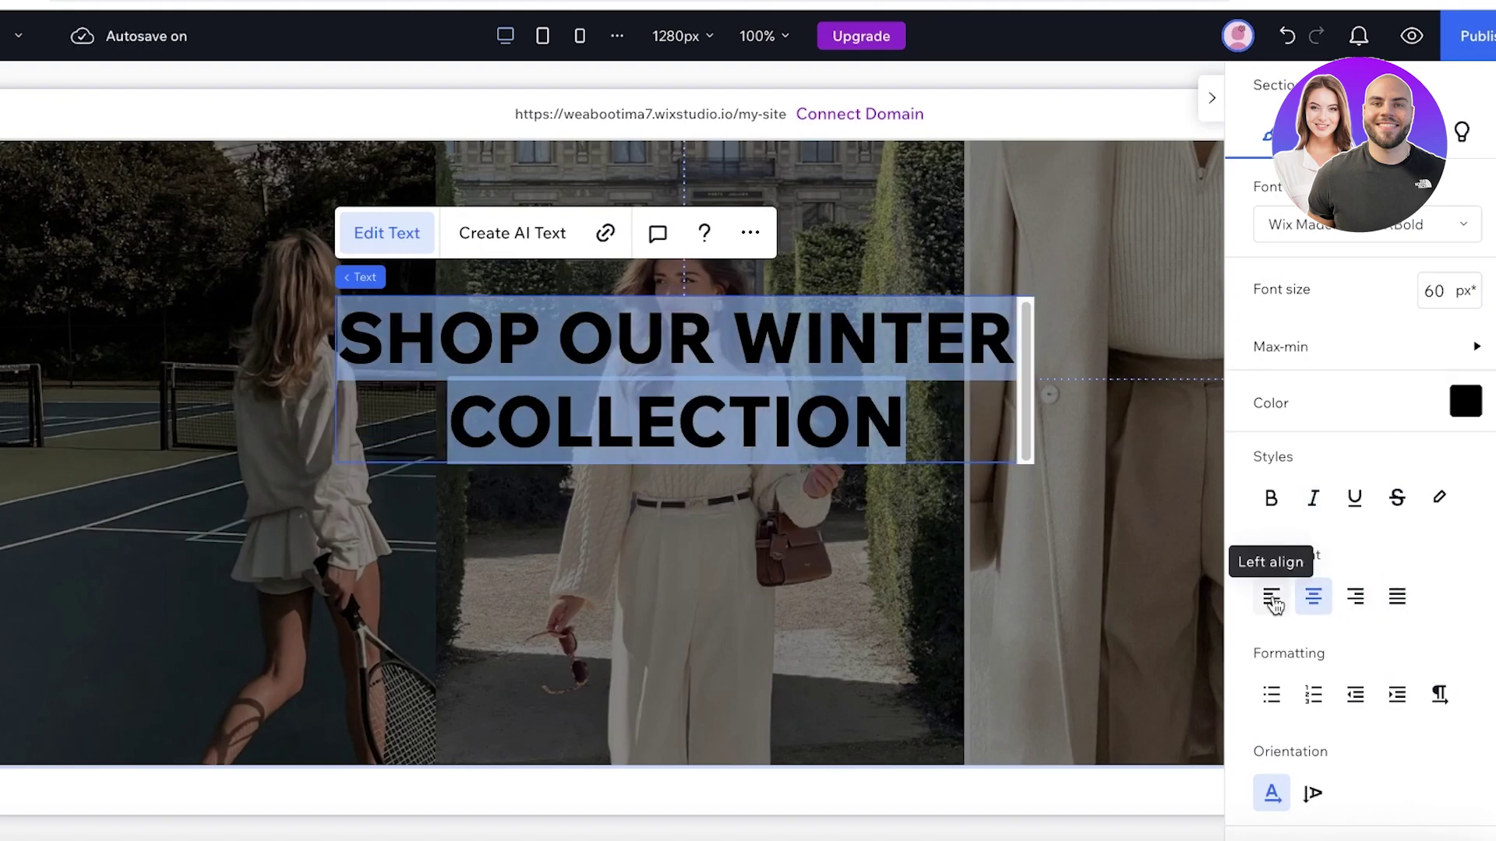
click(733, 335)
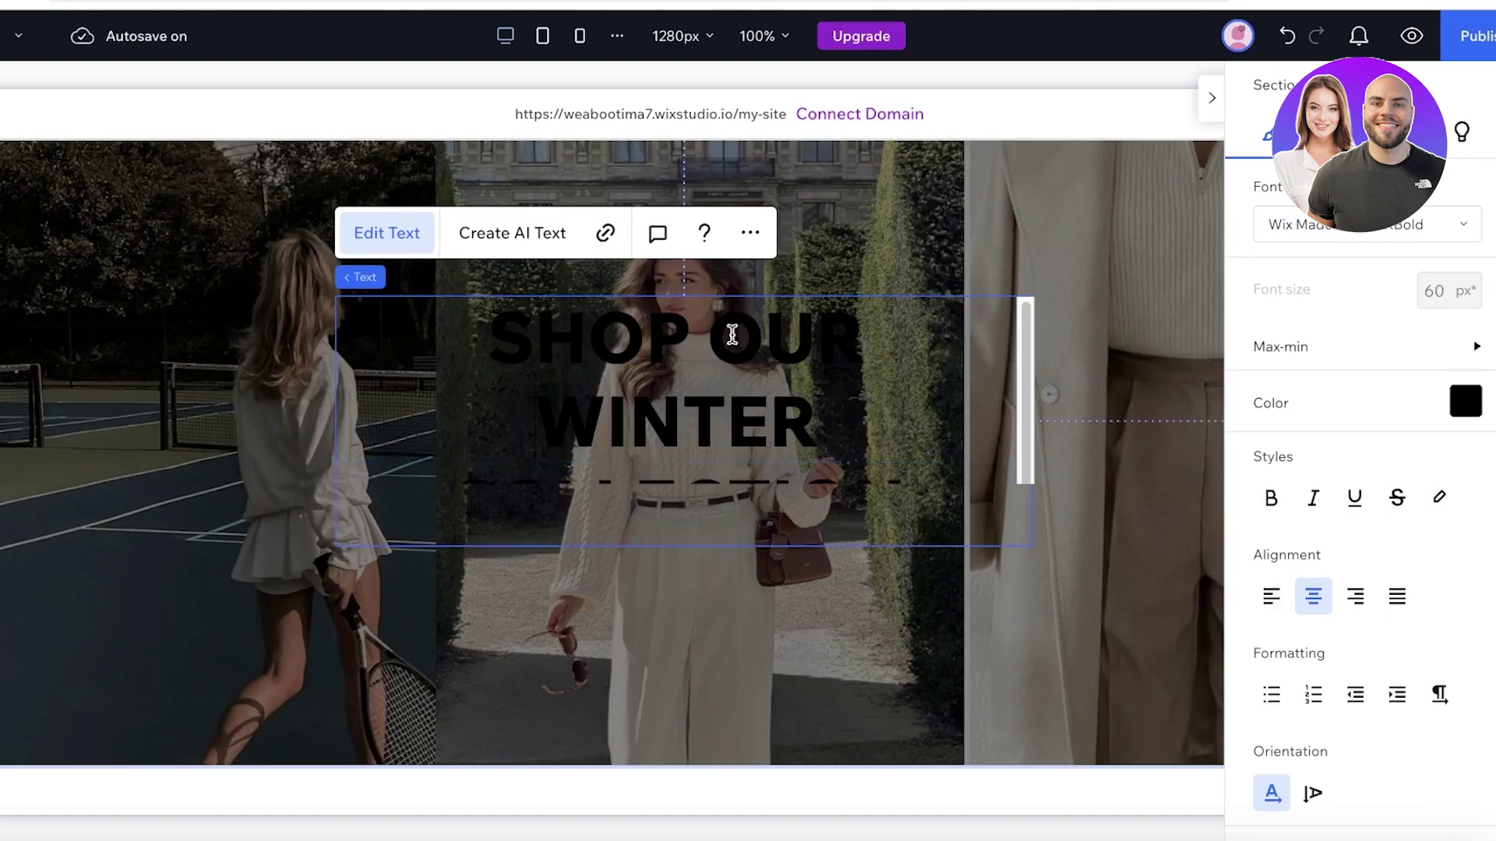
key(BackSpace)
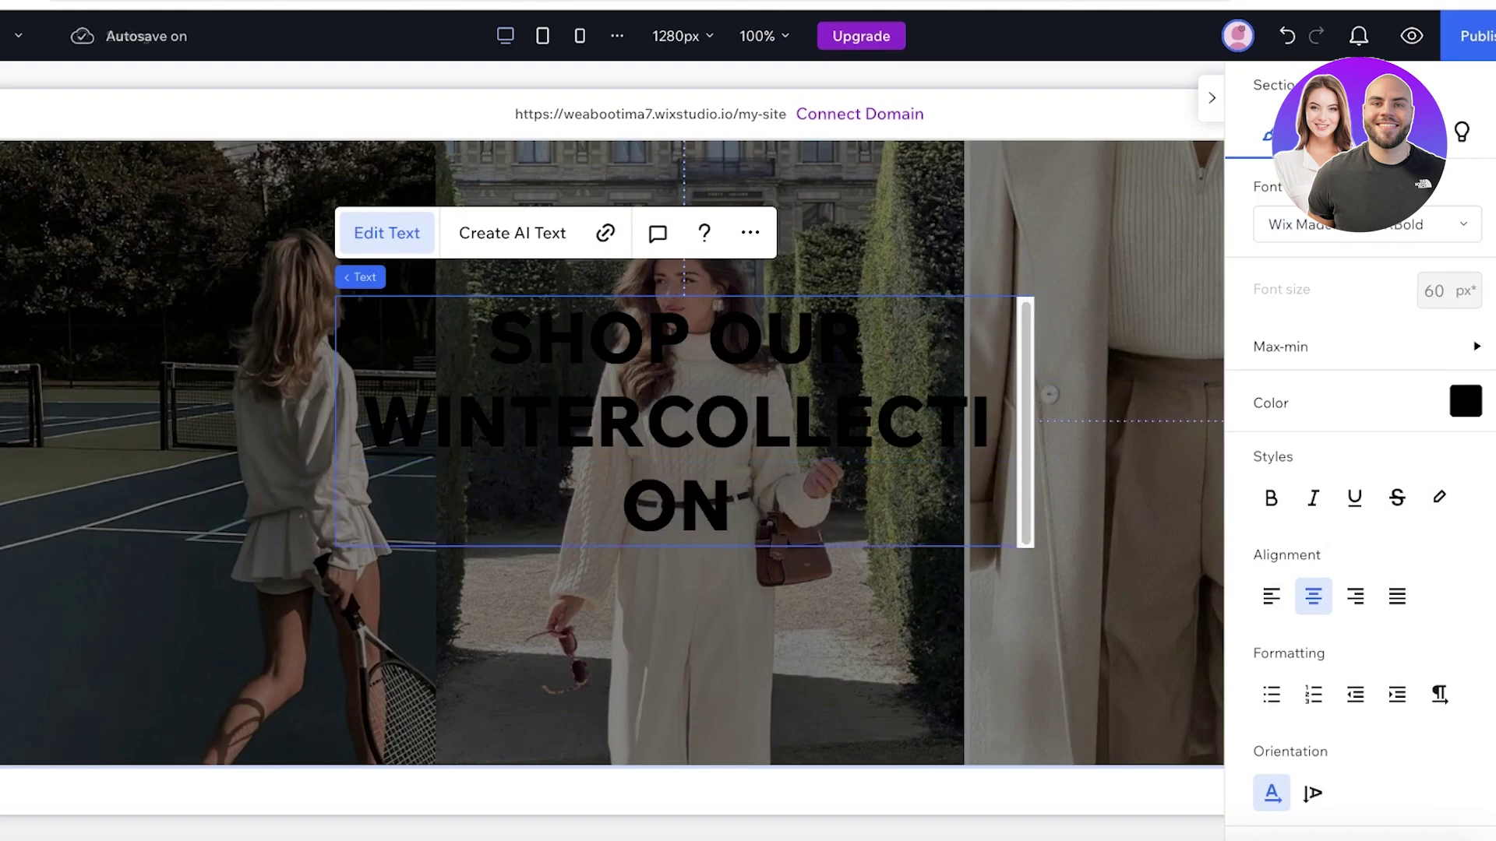
click(726, 442)
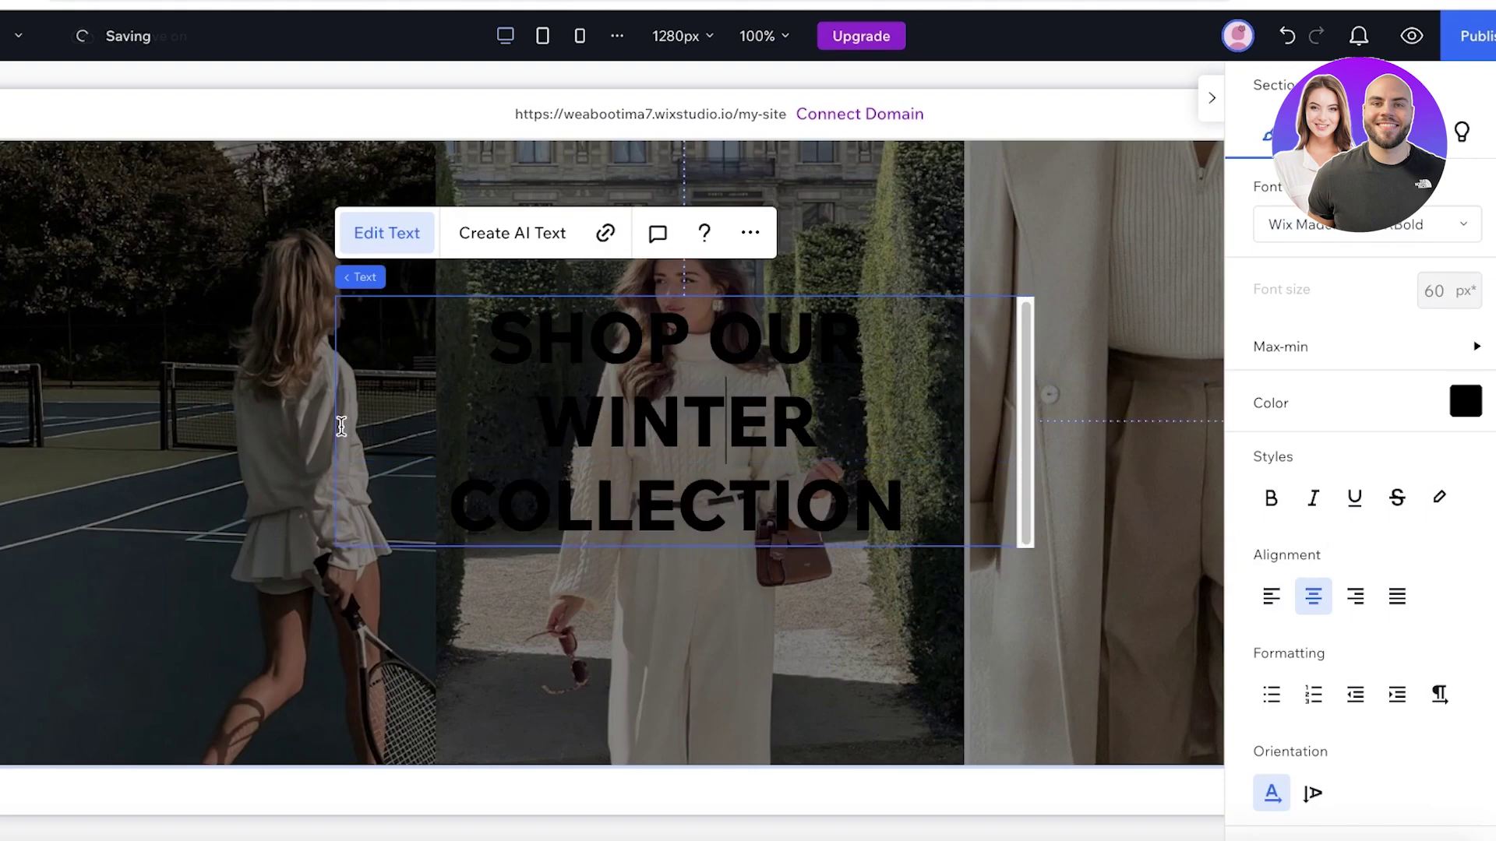
Step: Widen the heading's text box so "WINTER COLLECTION" fits on one line, and move it to the banner's lower center
click(307, 418)
click(340, 417)
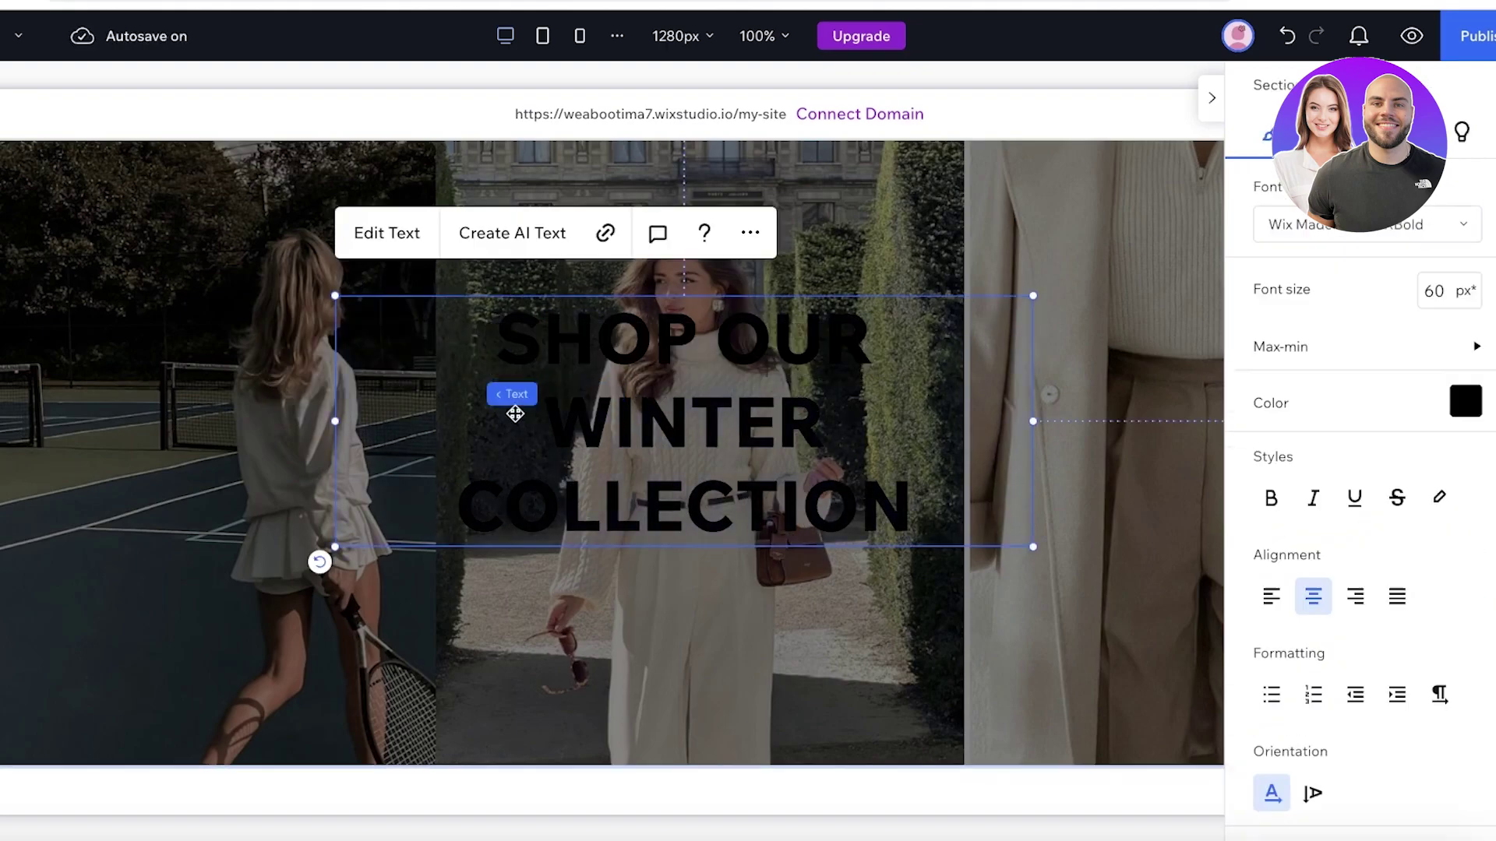
drag(336, 419, 194, 410)
drag(627, 382, 708, 561)
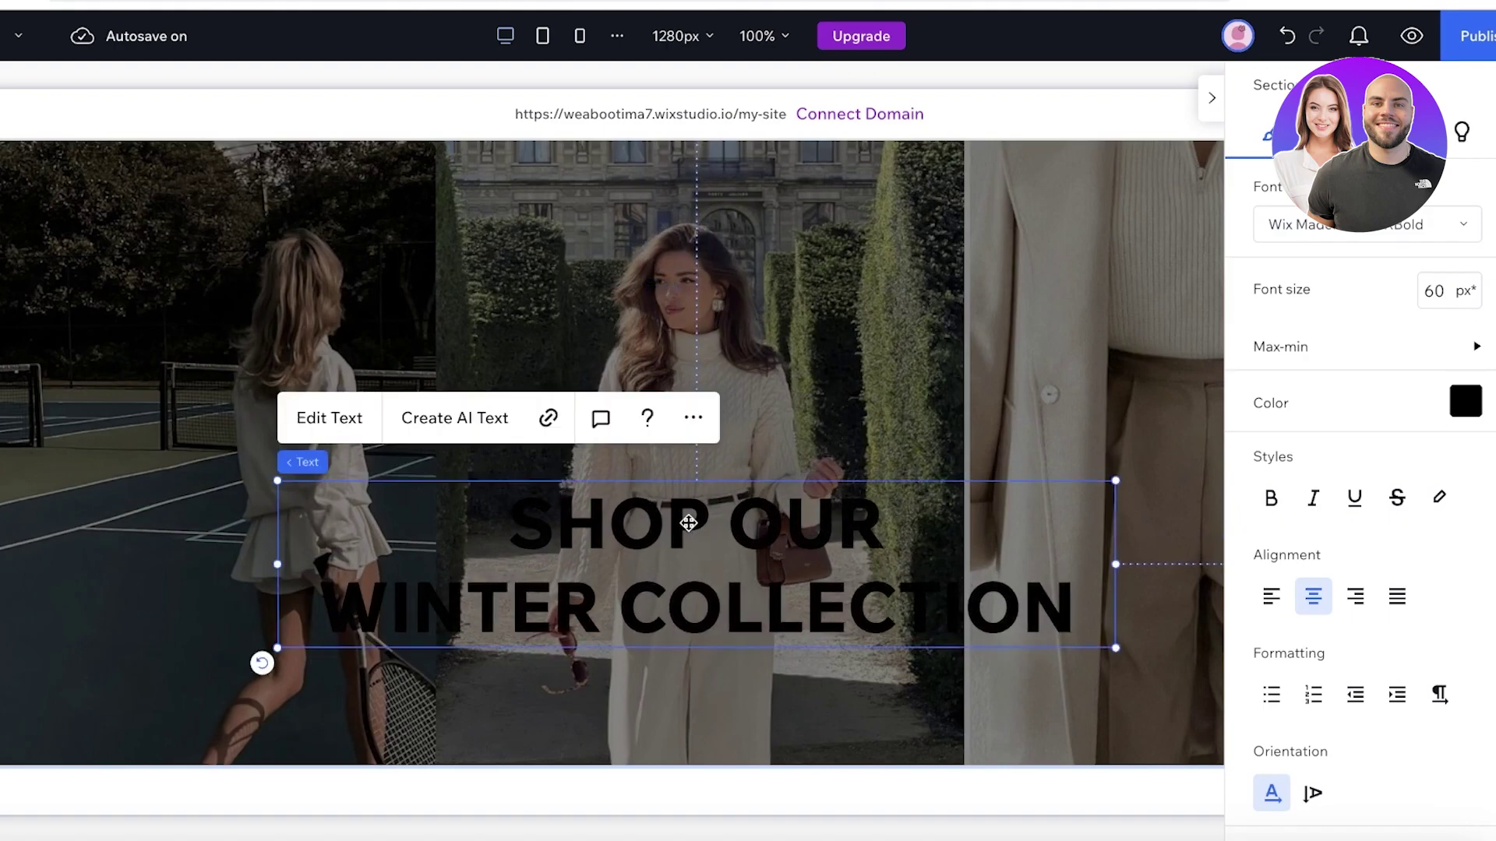
Step: Color both lines of the banner heading white
double_click(688, 520)
click(1457, 481)
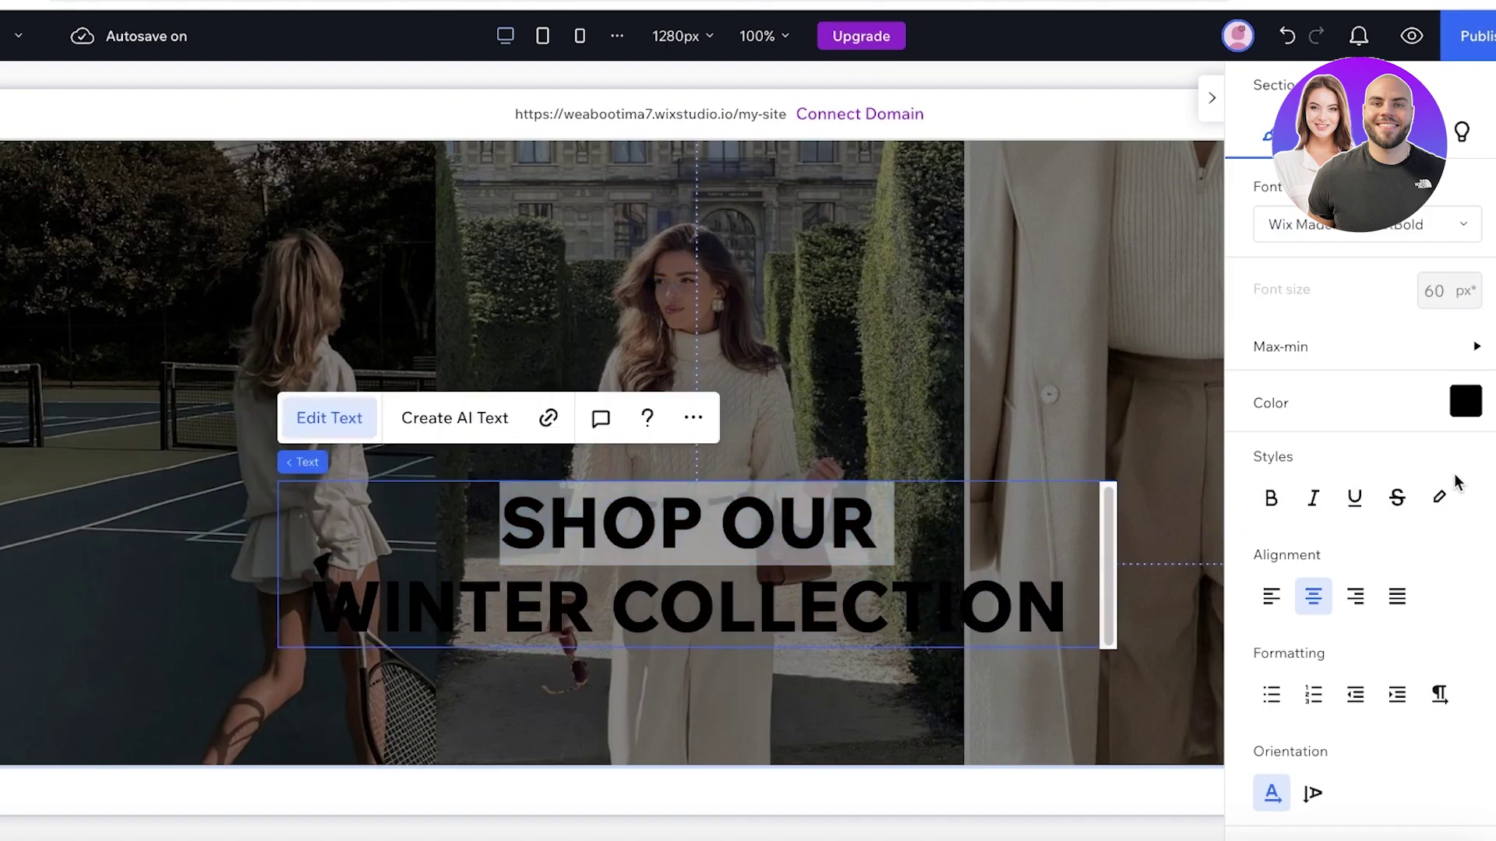
click(1457, 414)
click(1305, 506)
triple_click(954, 592)
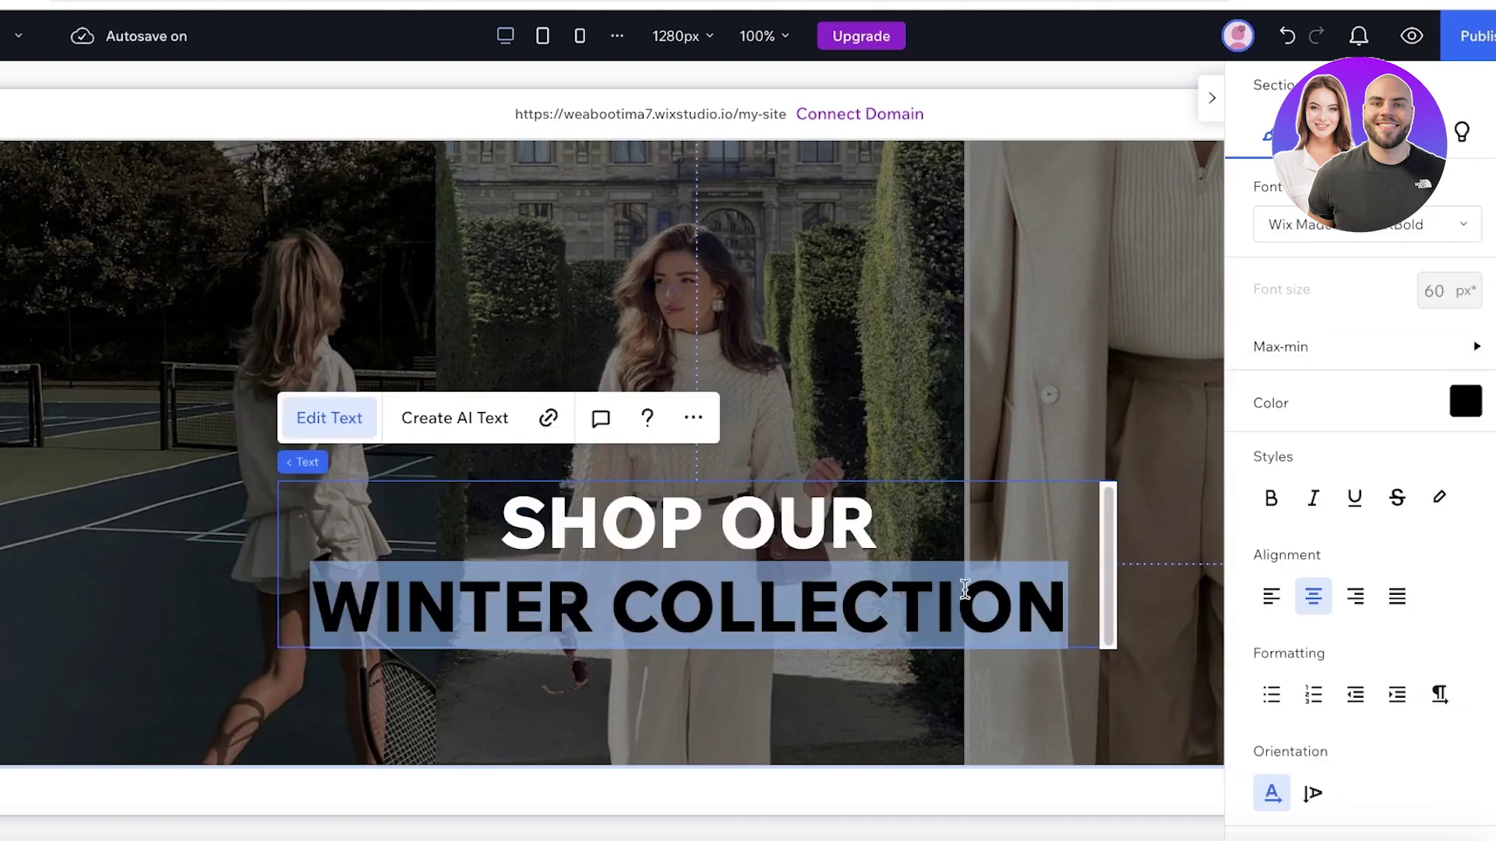
click(1465, 402)
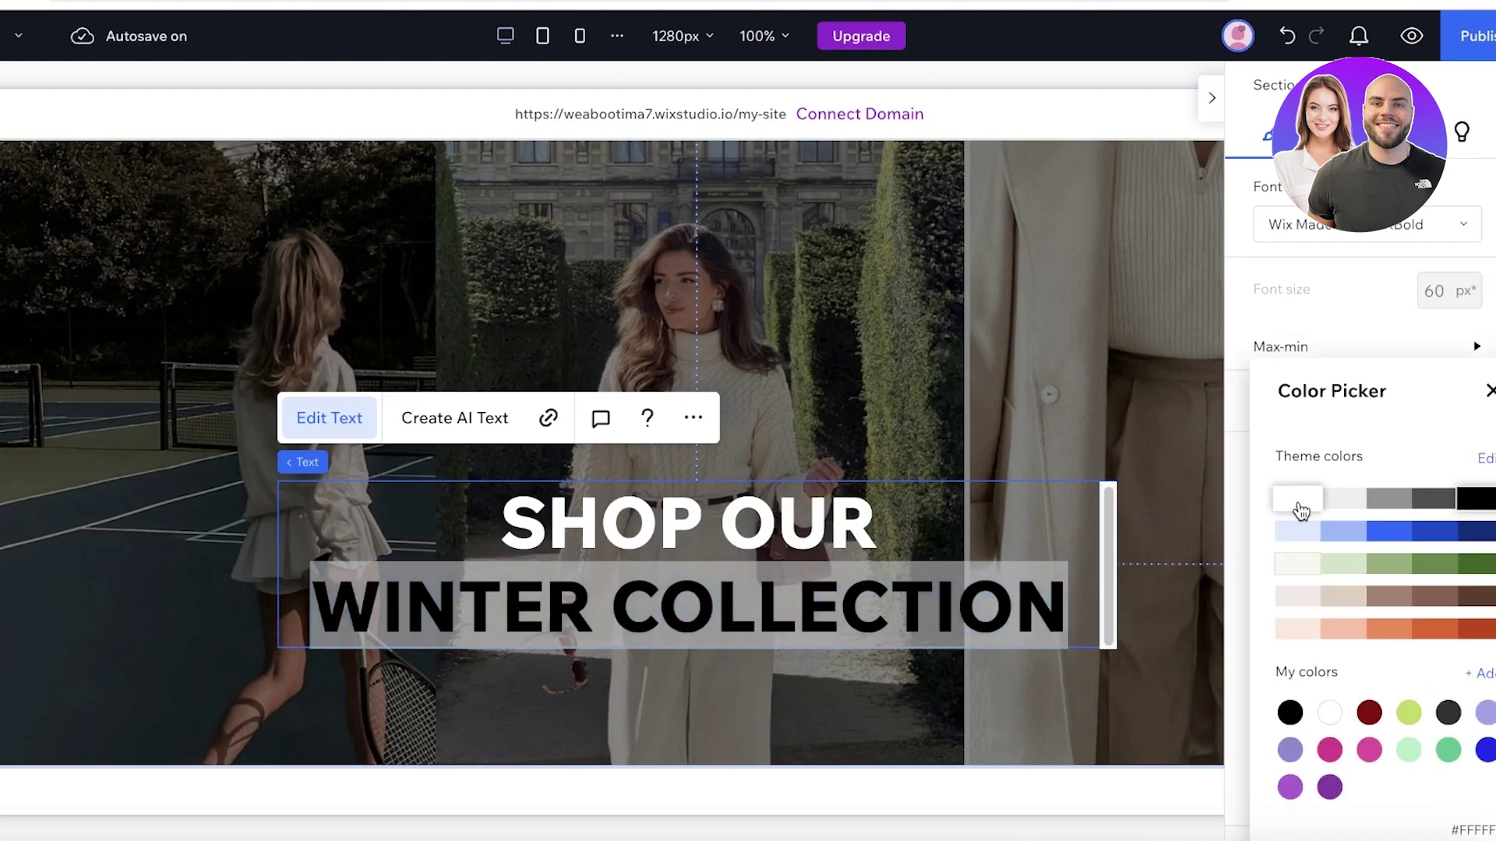
click(1297, 499)
click(1325, 343)
click(1095, 670)
drag(751, 598, 694, 599)
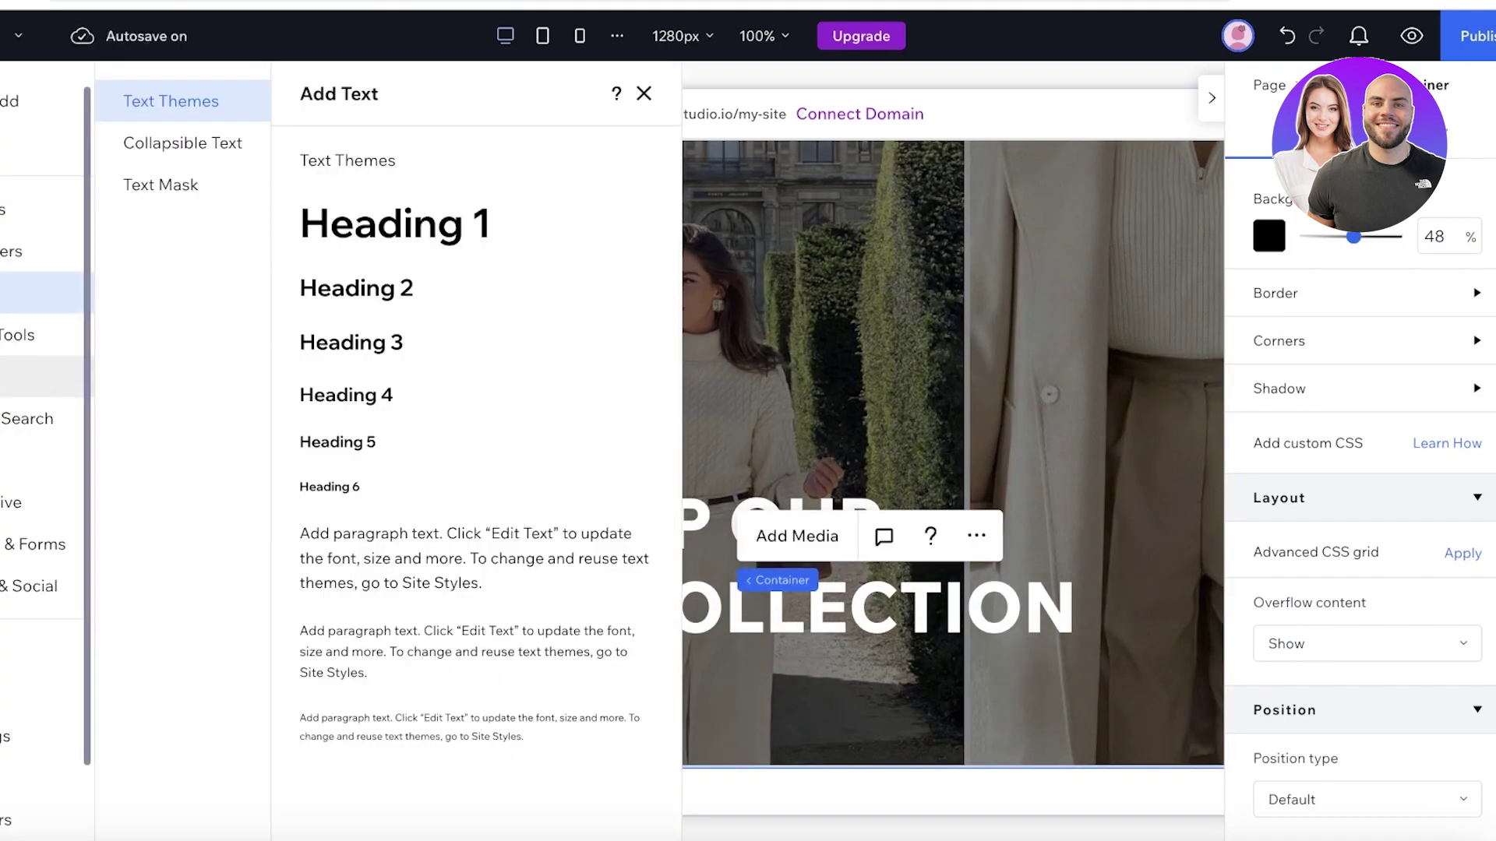
Step: Add the outlined "View More" styled button and center it below the banner heading at about X 549, Y 494 px
click(31, 376)
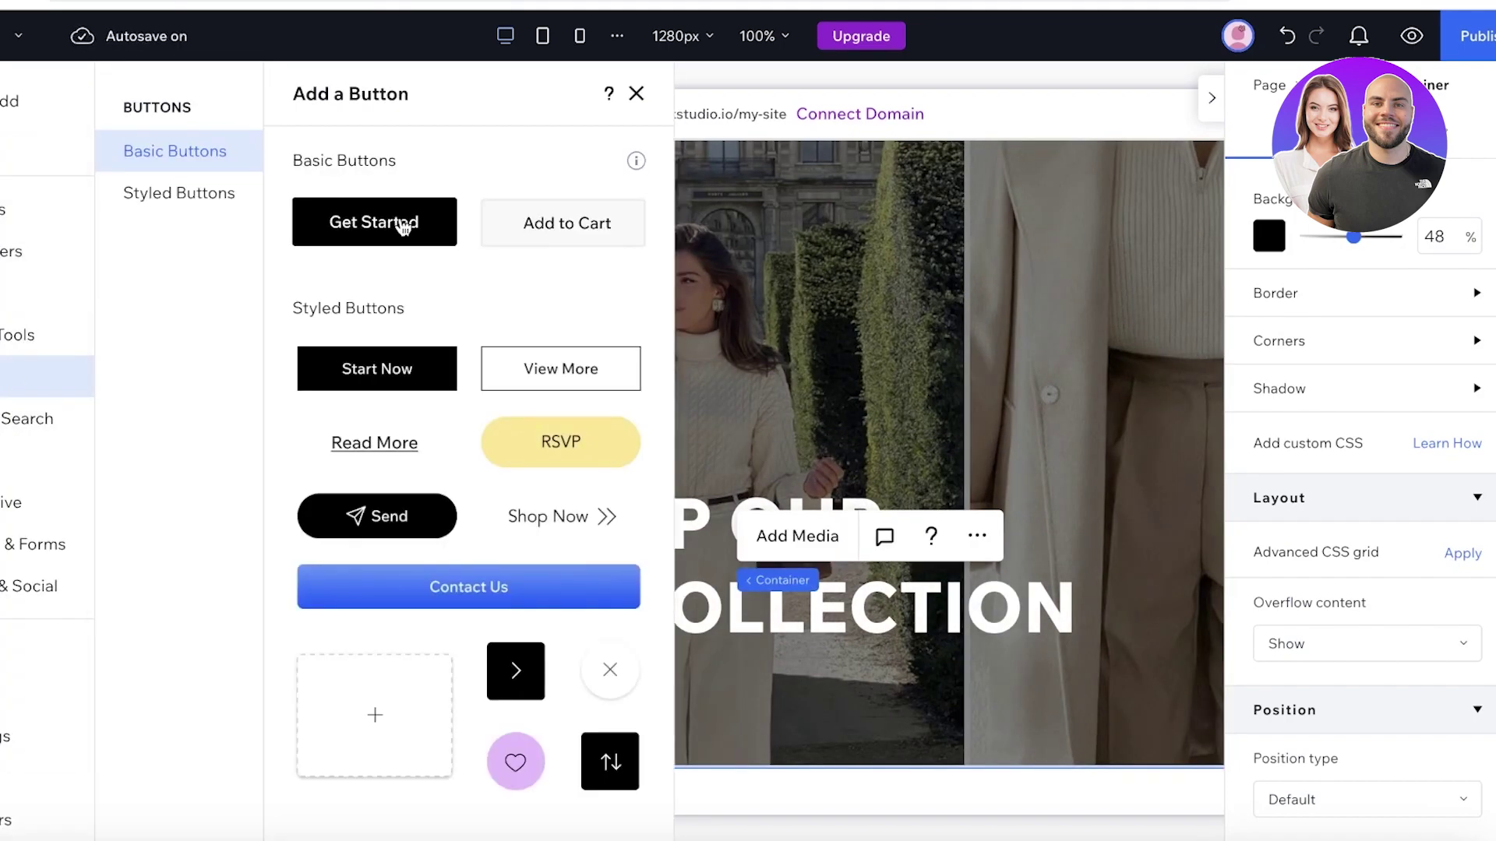
click(561, 368)
drag(668, 428, 724, 690)
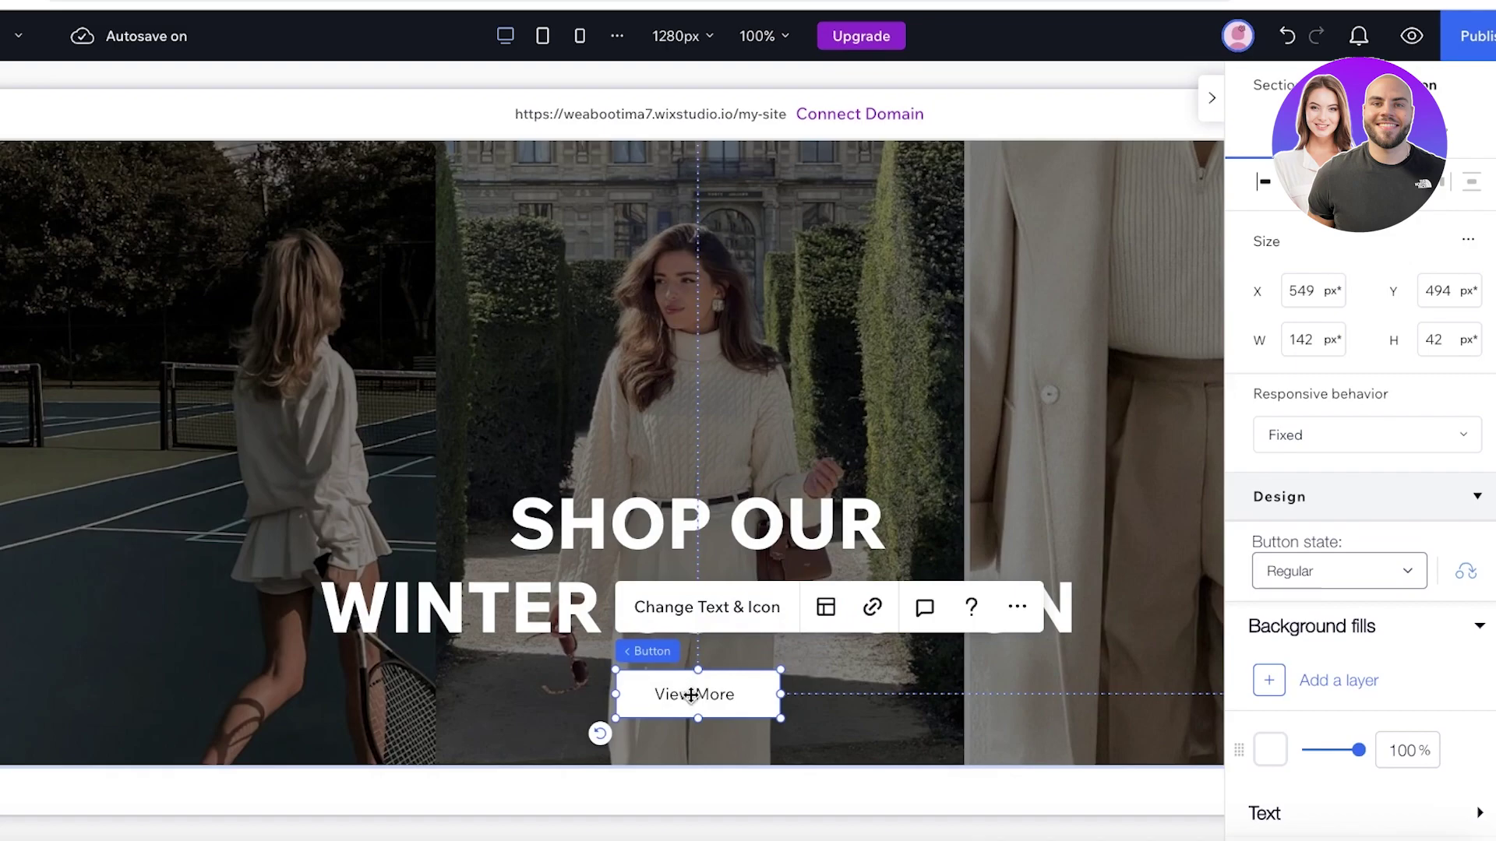
Step: Look through the View More button's design, button state and animation options
scroll(1375, 424, down, 6)
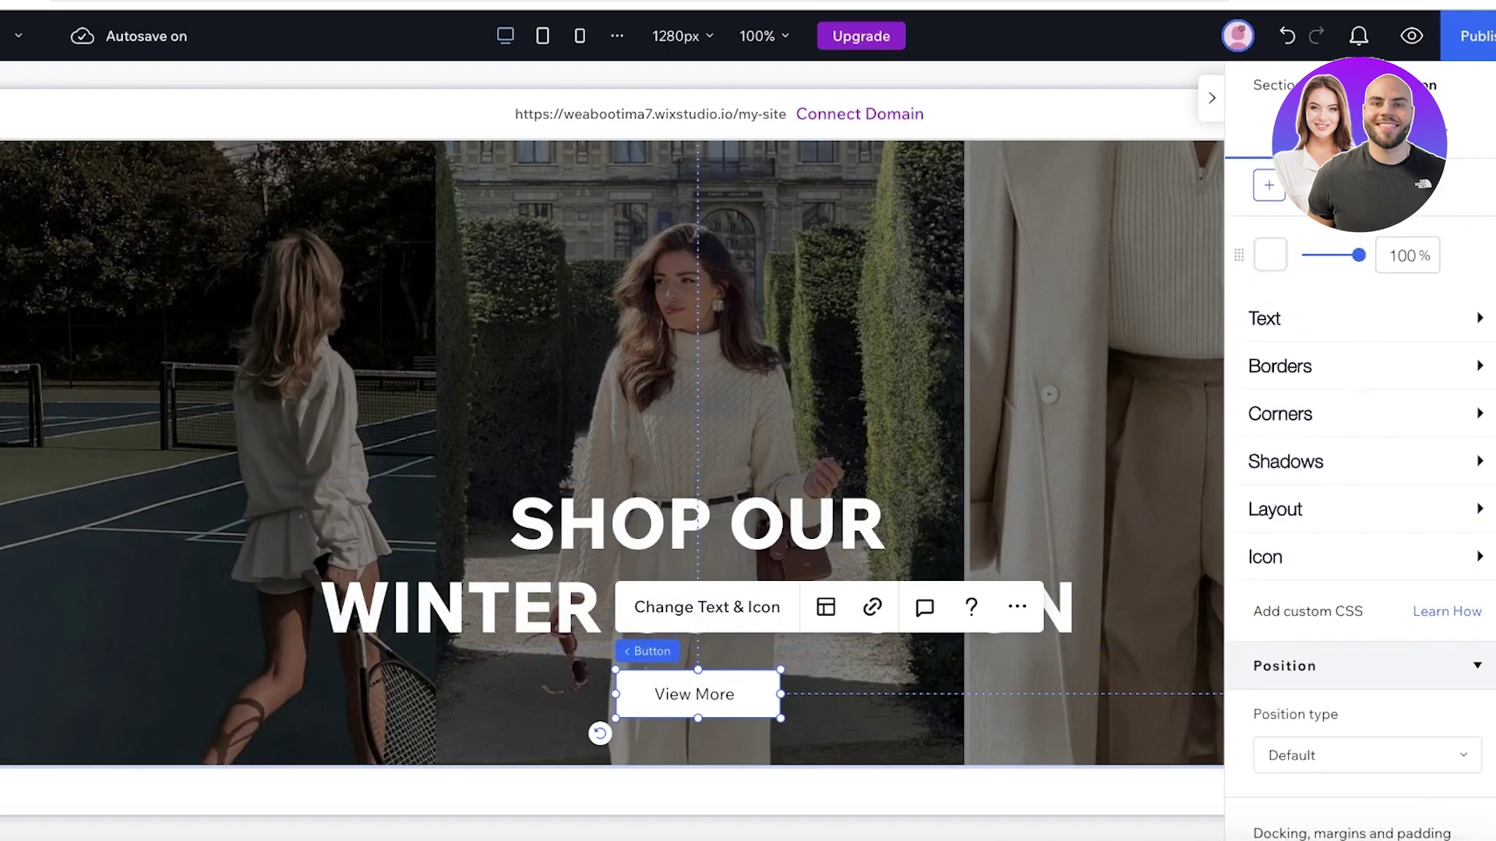
click(1463, 129)
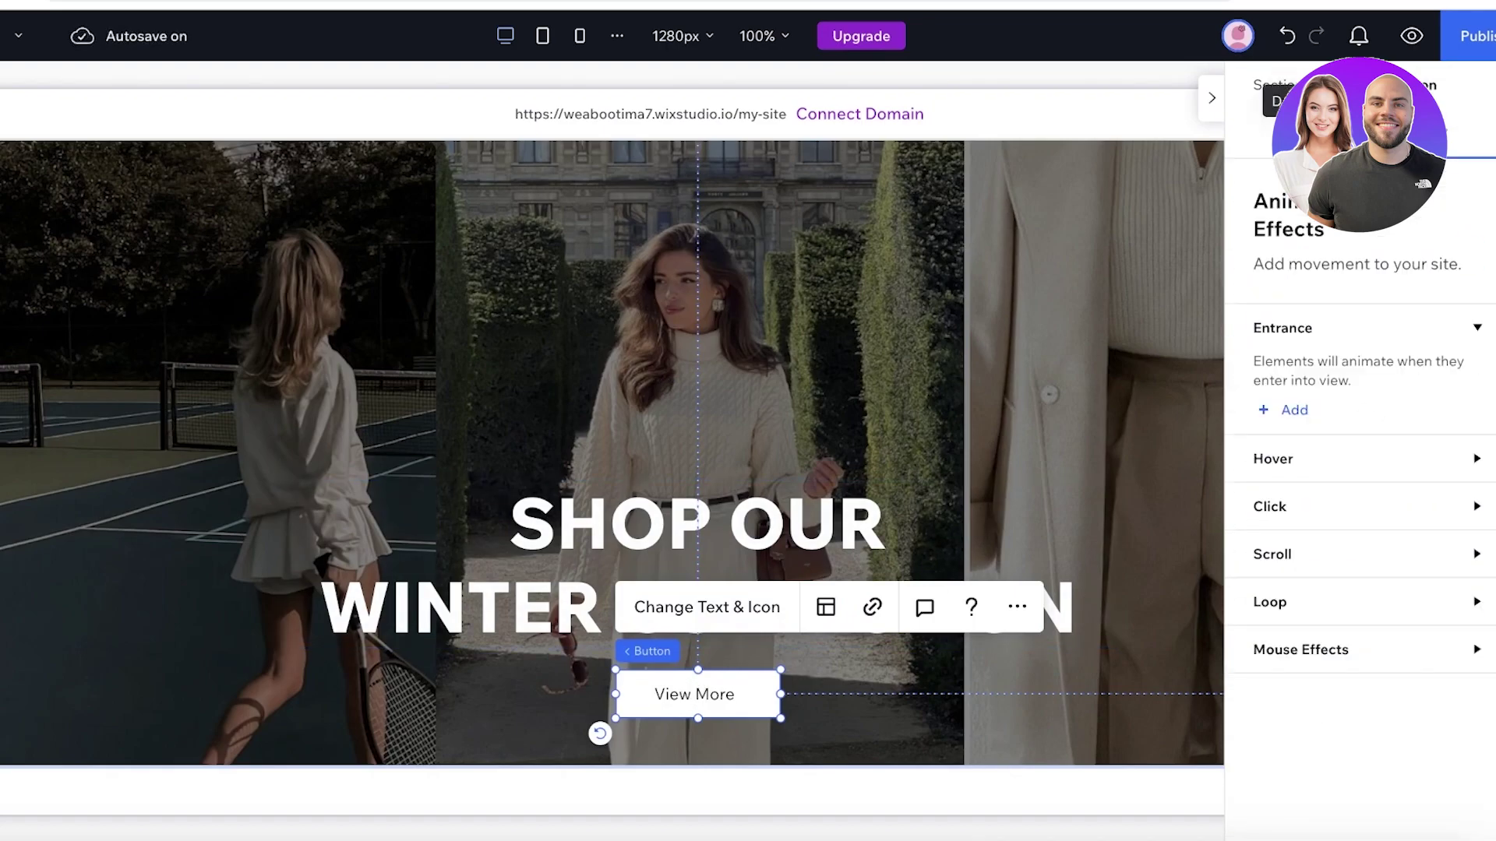
click(1277, 128)
scroll(1270, 468, up, 7)
scroll(1246, 456, up, 3)
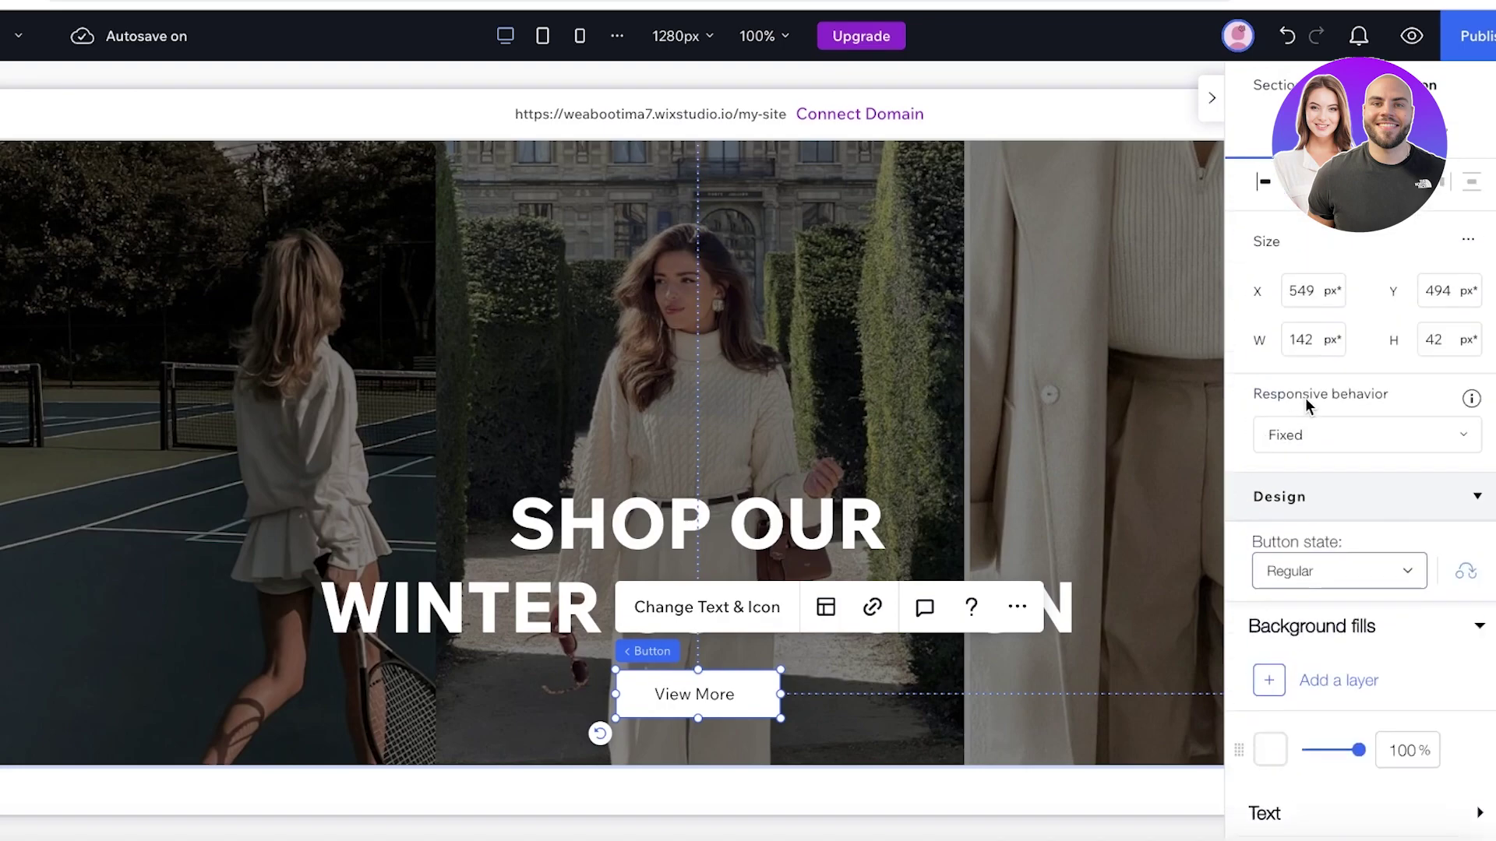
click(1297, 580)
click(1299, 573)
scroll(1312, 670, down, 2)
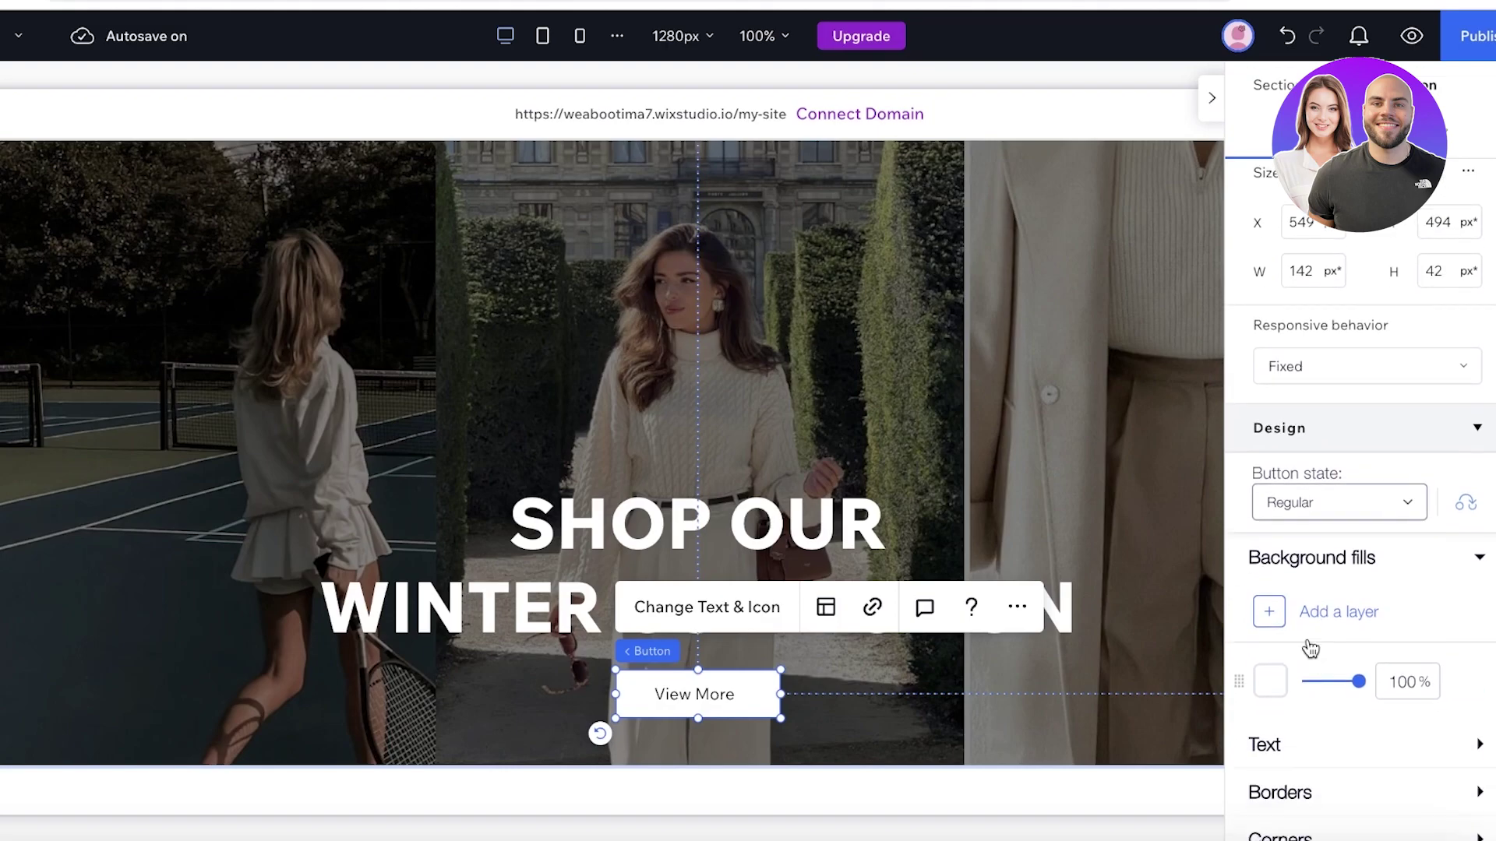
scroll(1303, 711, down, 3)
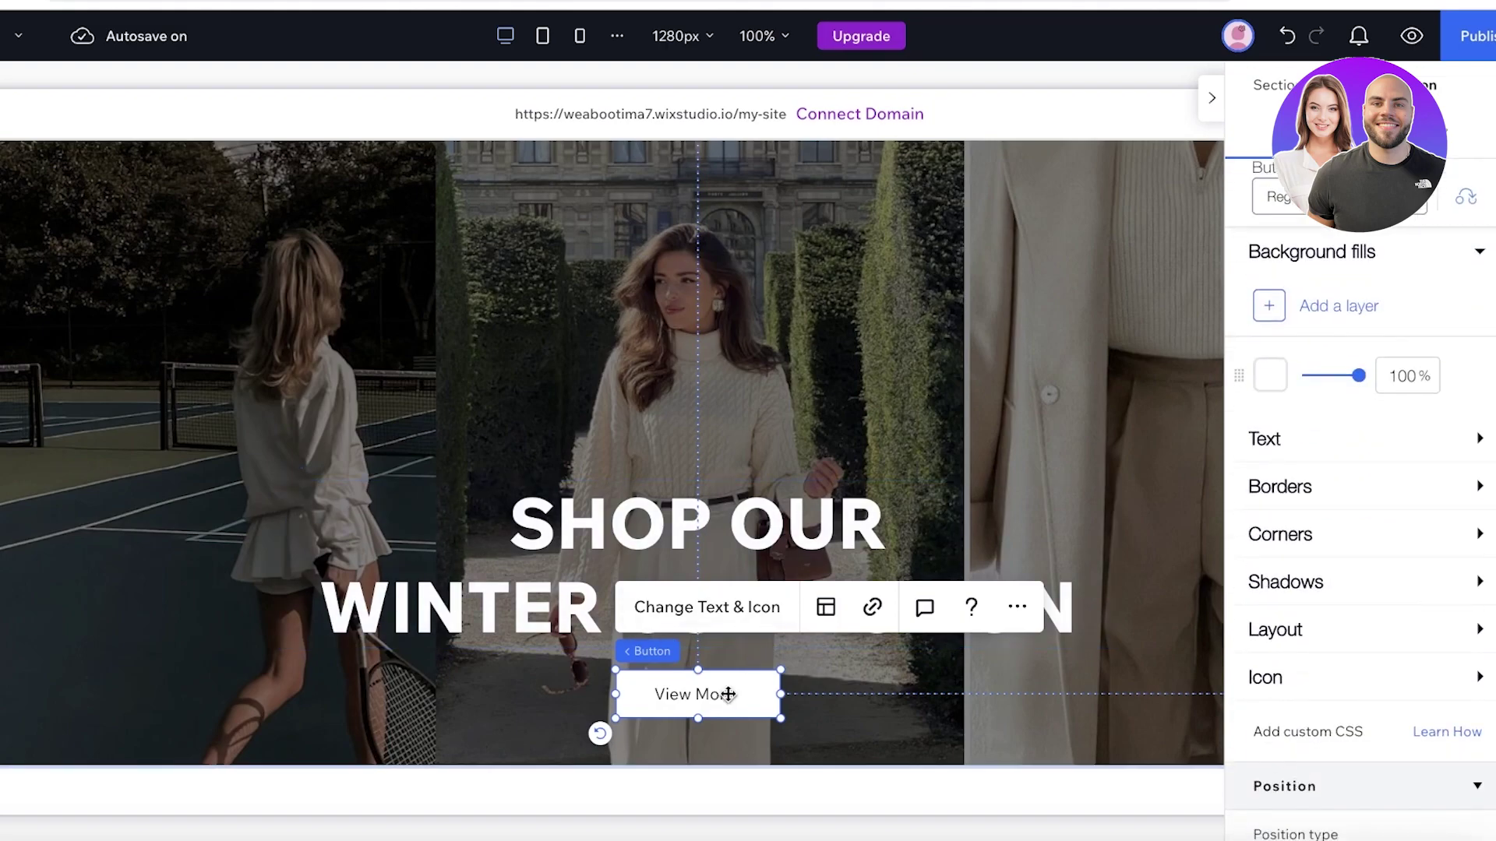
right_click(695, 656)
scroll(696, 670, down, 3)
click(676, 456)
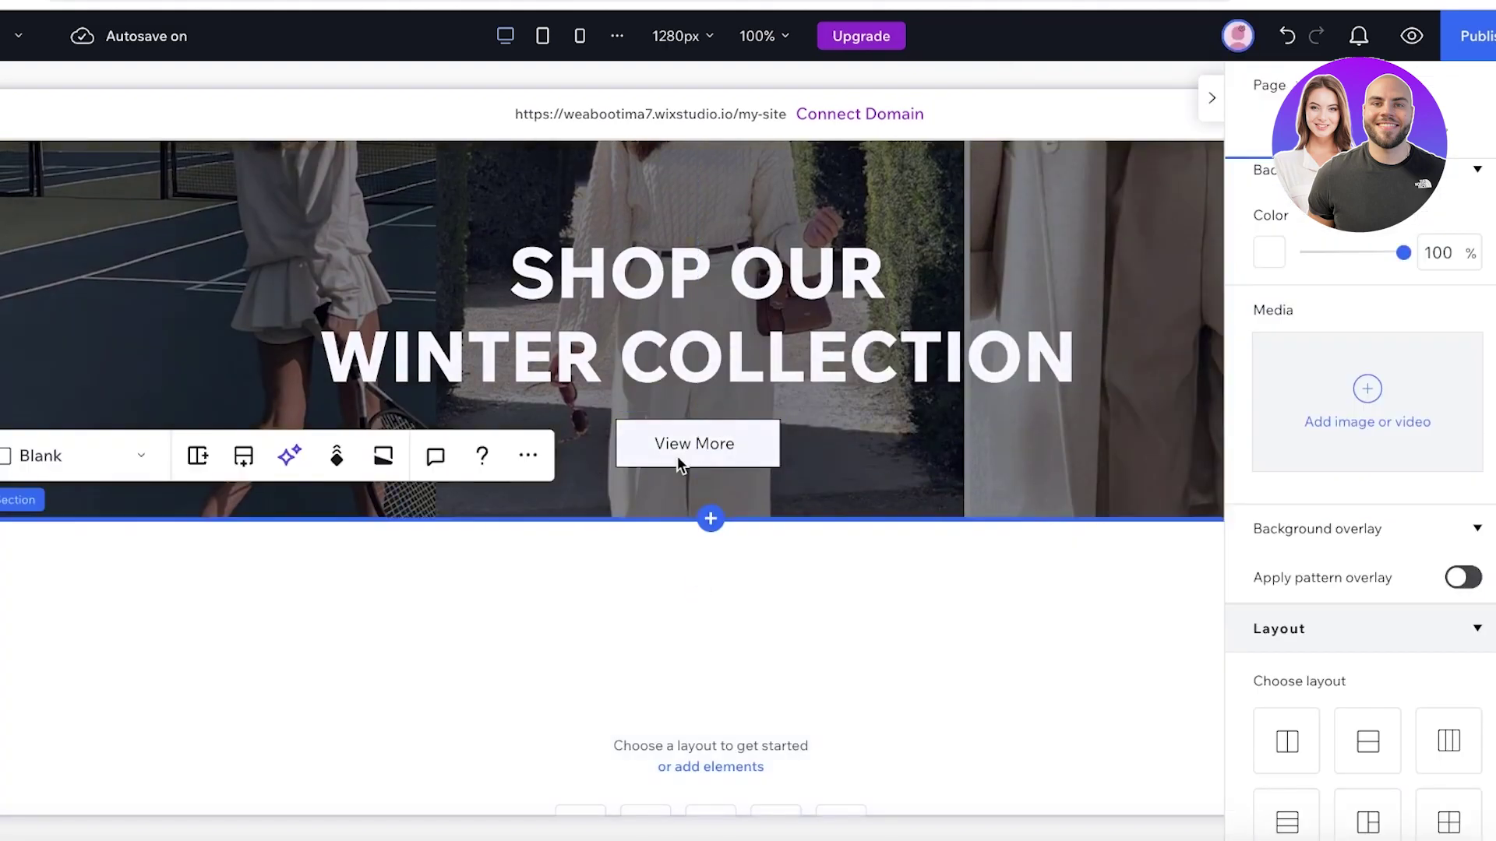
mouse_move(691, 423)
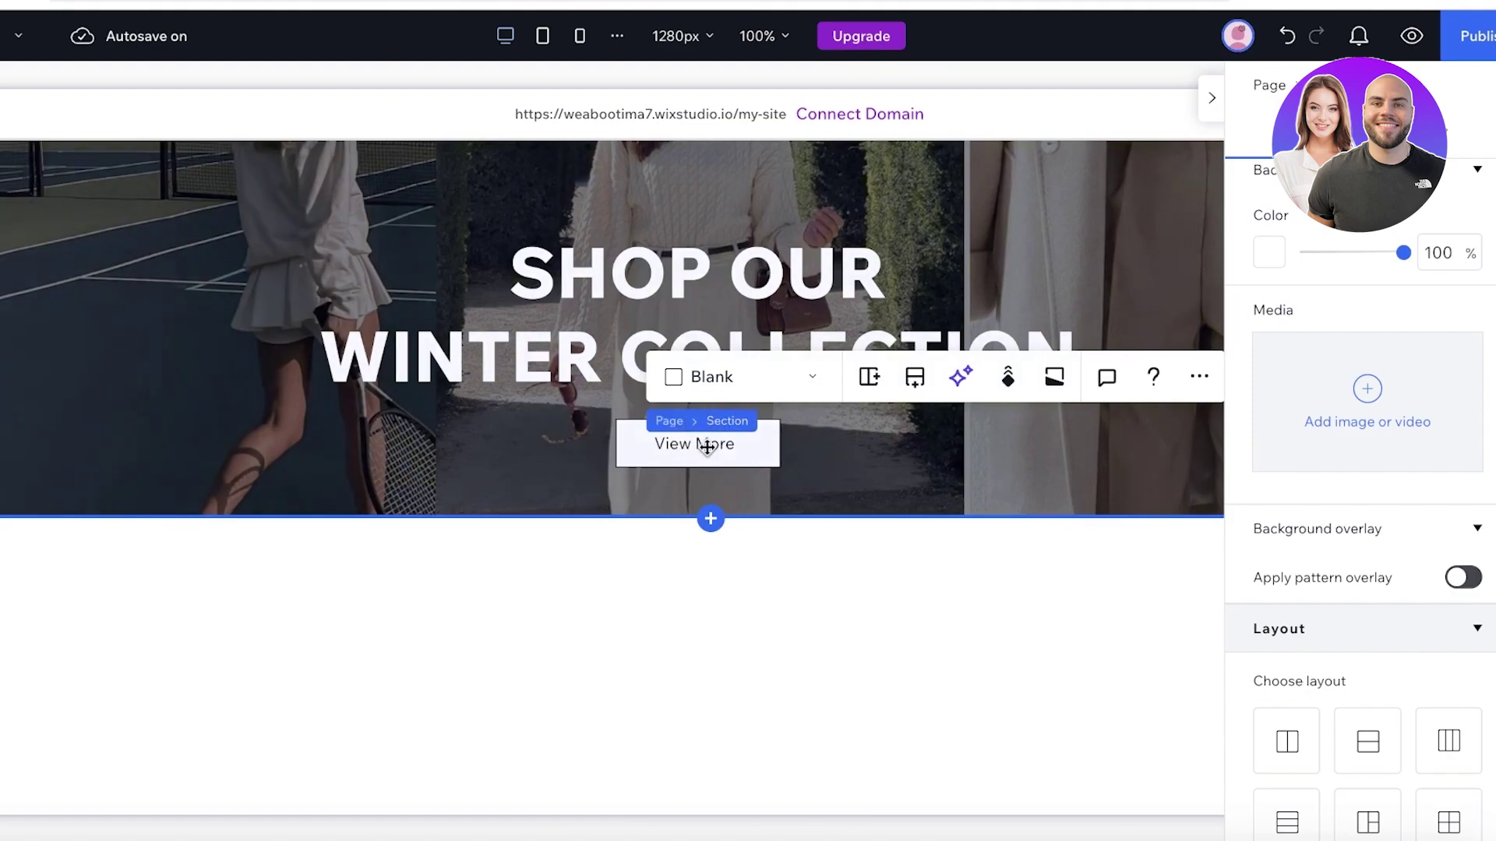
Step: Select the blank section below the banner and check the online store offering among the elements that can be added
click(686, 664)
scroll(684, 657, down, 5)
scroll(652, 537, up, 3)
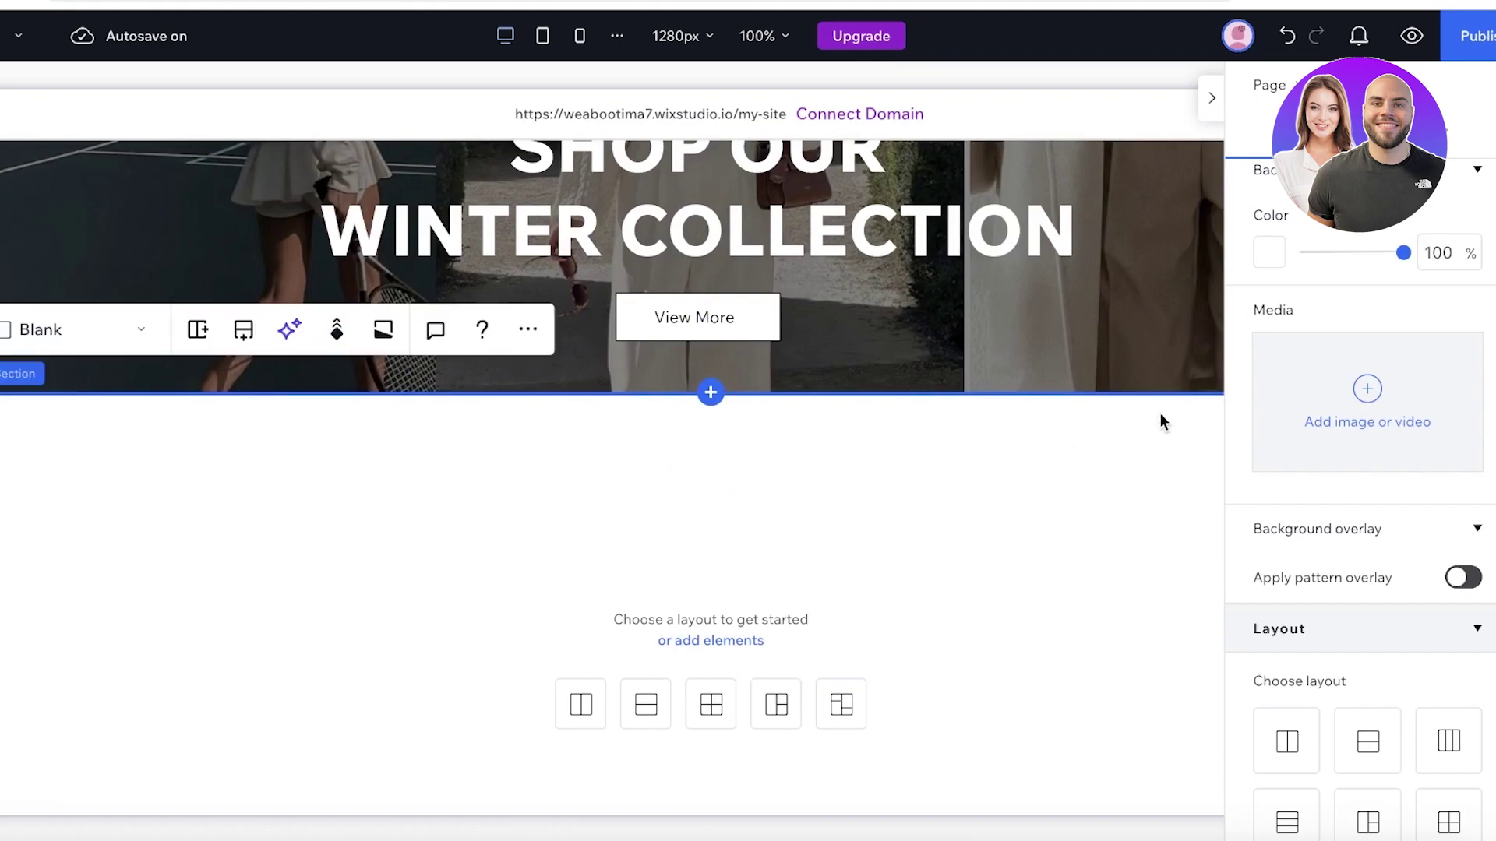
click(1212, 98)
scroll(528, 494, up, 5)
scroll(551, 300, down, 8)
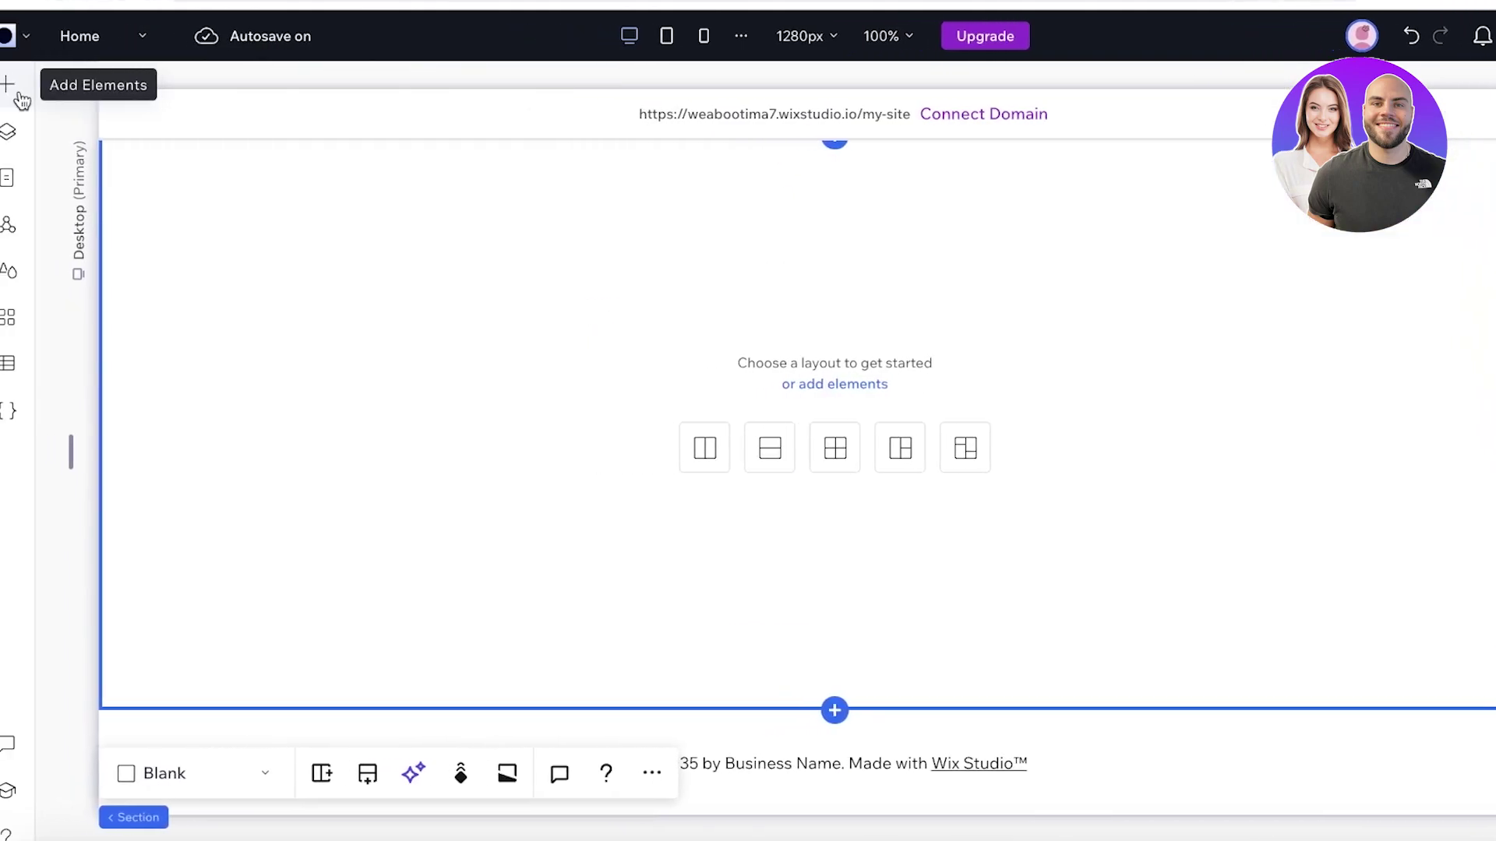
click(32, 95)
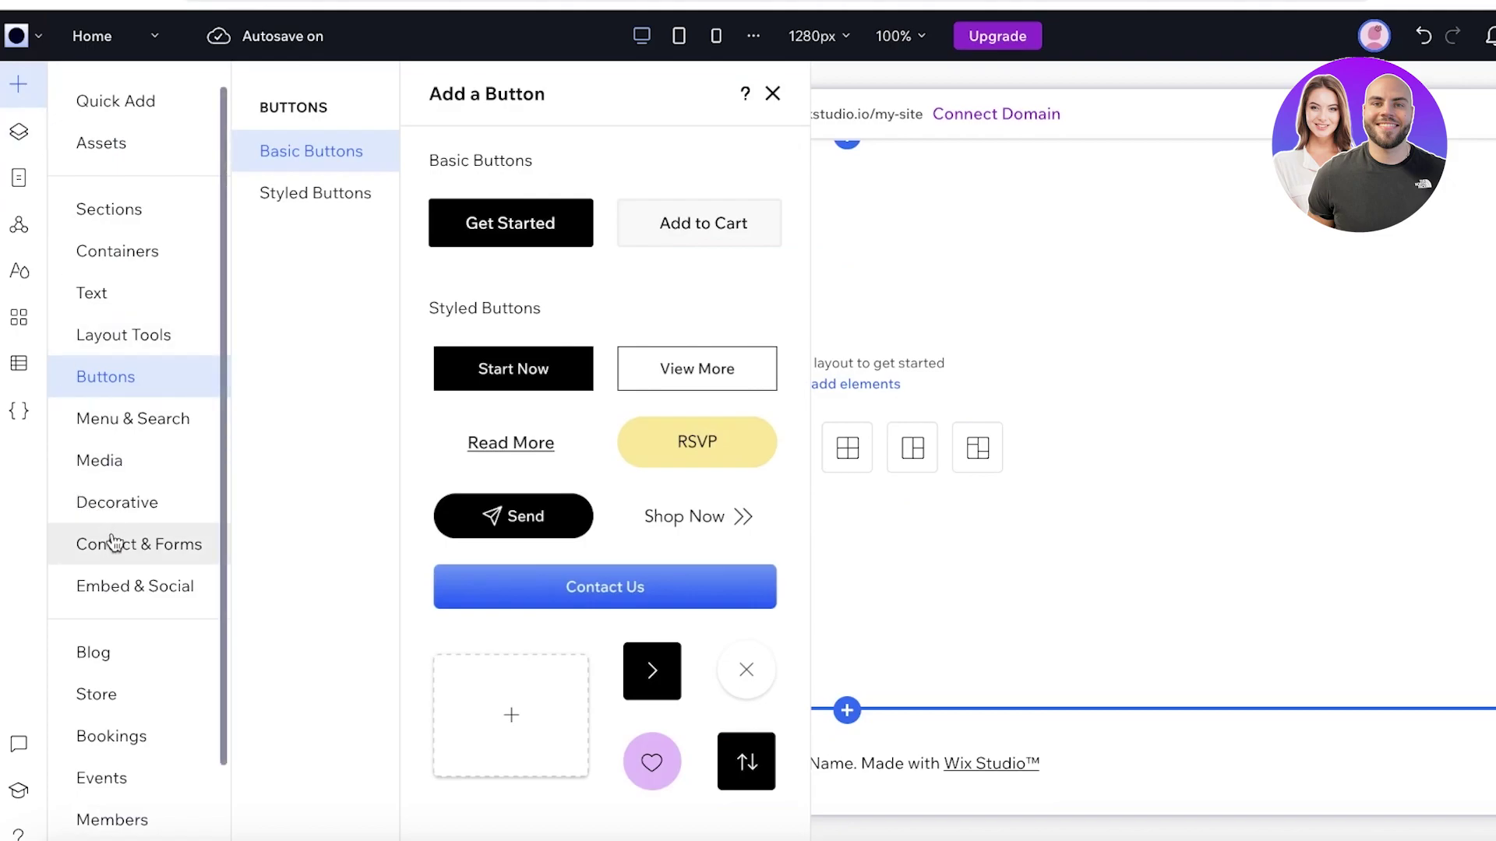
click(124, 697)
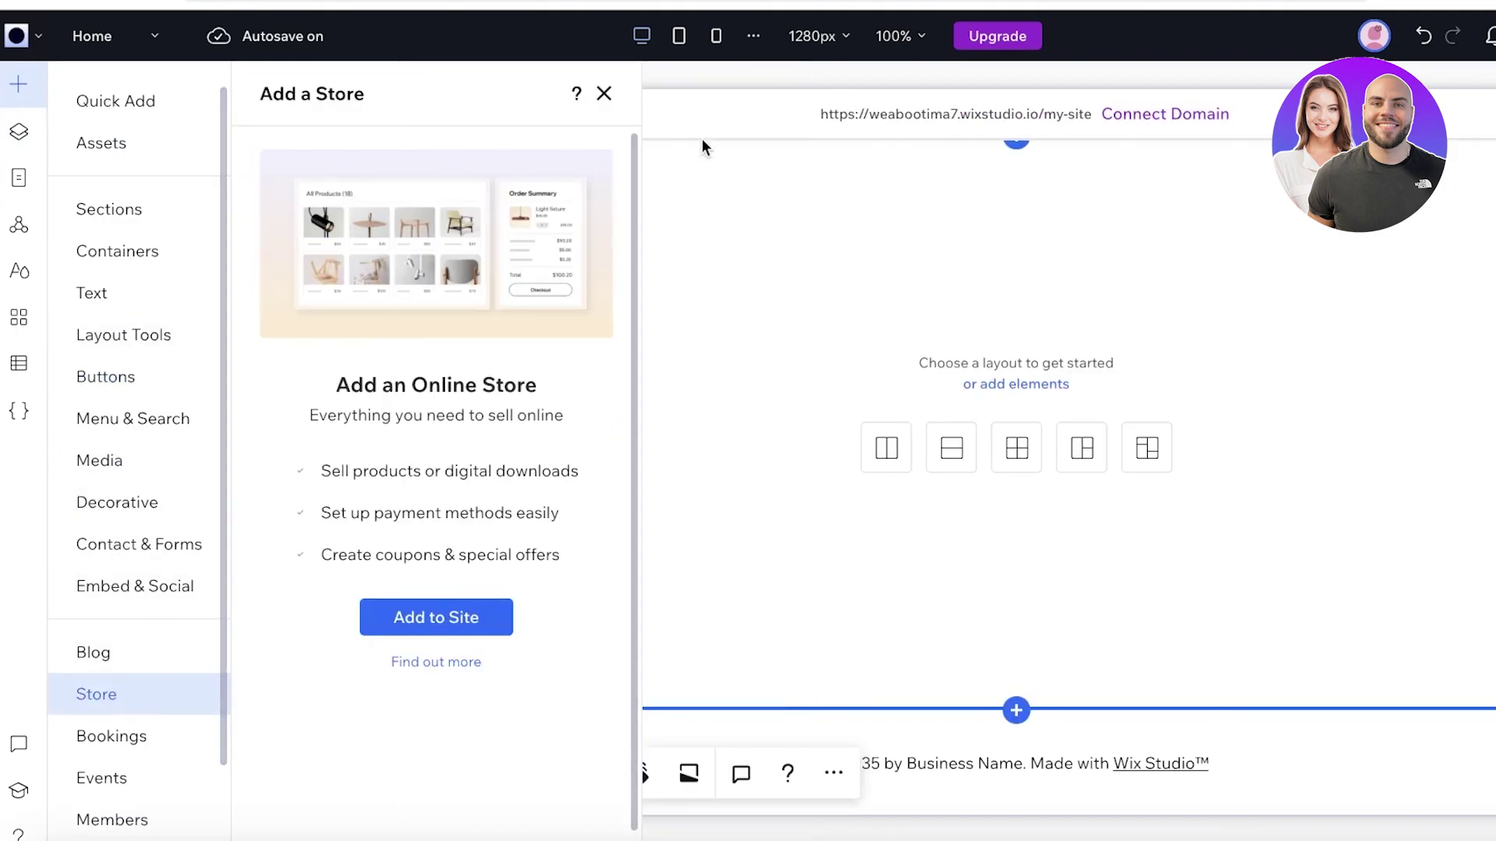
click(606, 100)
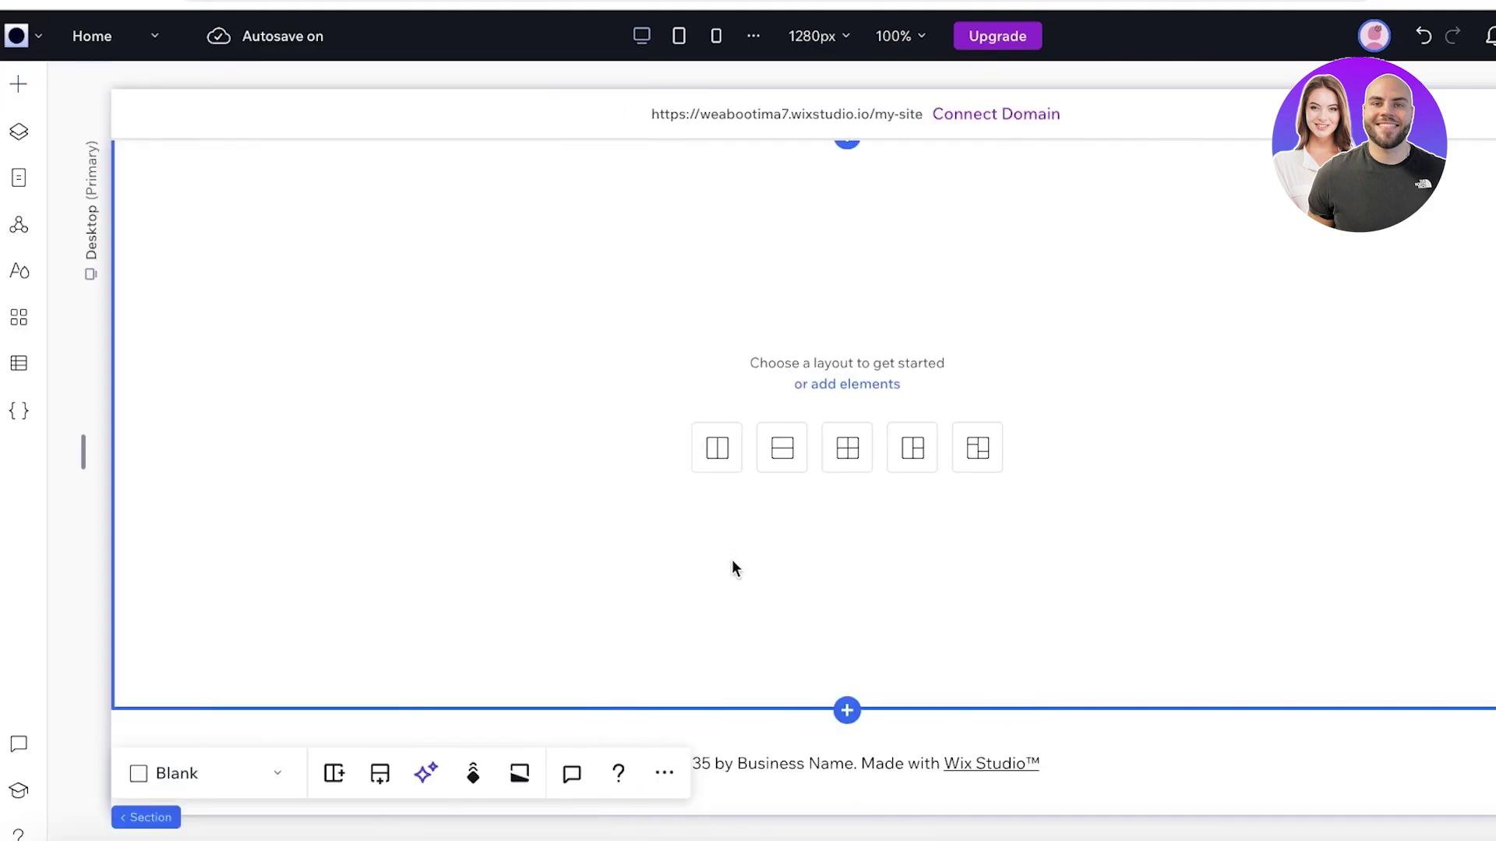
Step: Review the page from the logo header through the photo banner with its heading and View More button
scroll(1341, 386, up, 10)
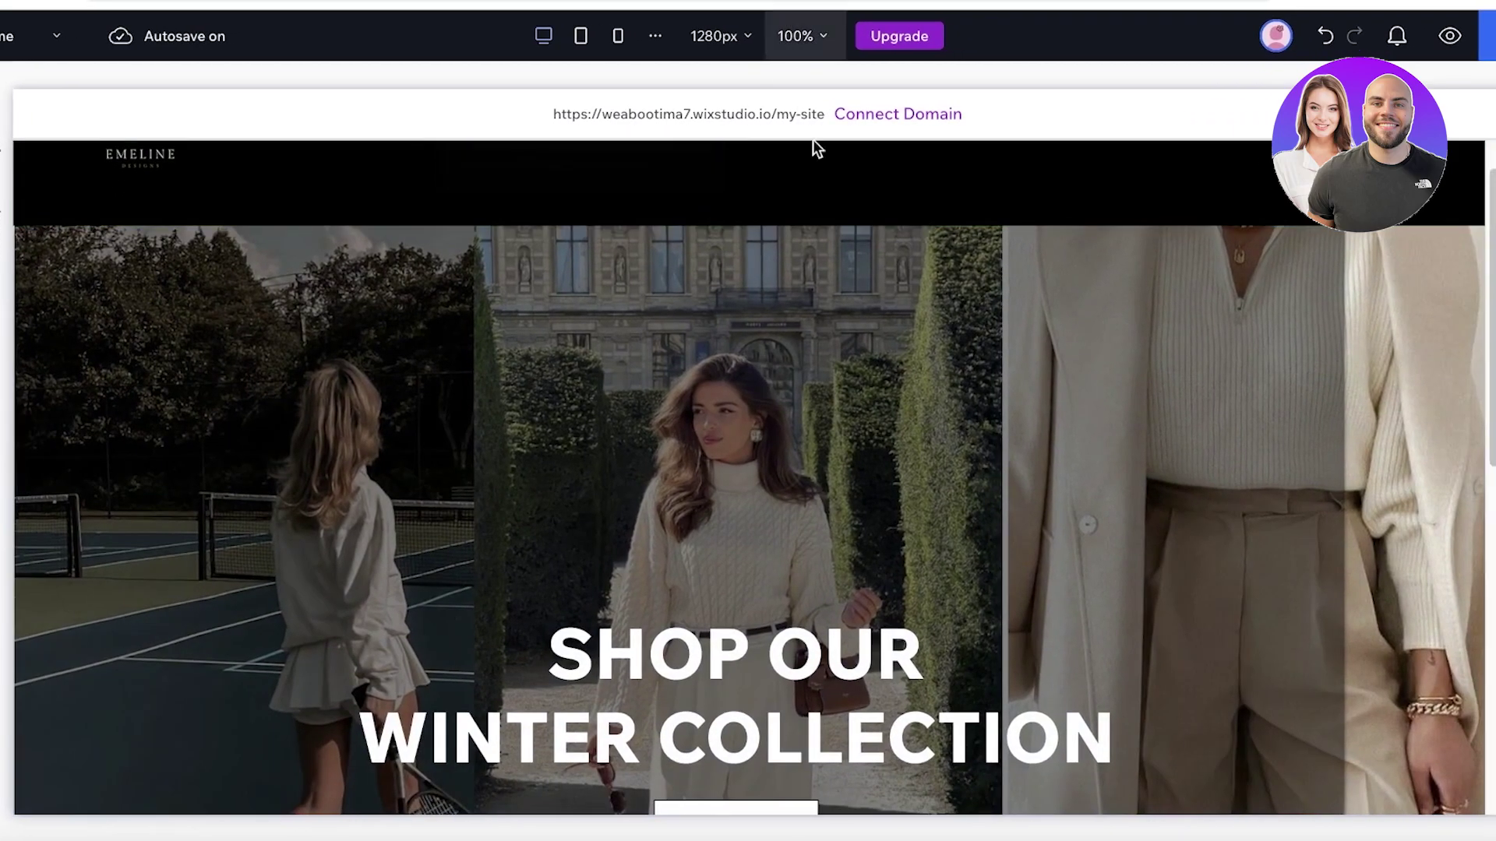
scroll(855, 226, down, 4)
scroll(818, 232, up, 4)
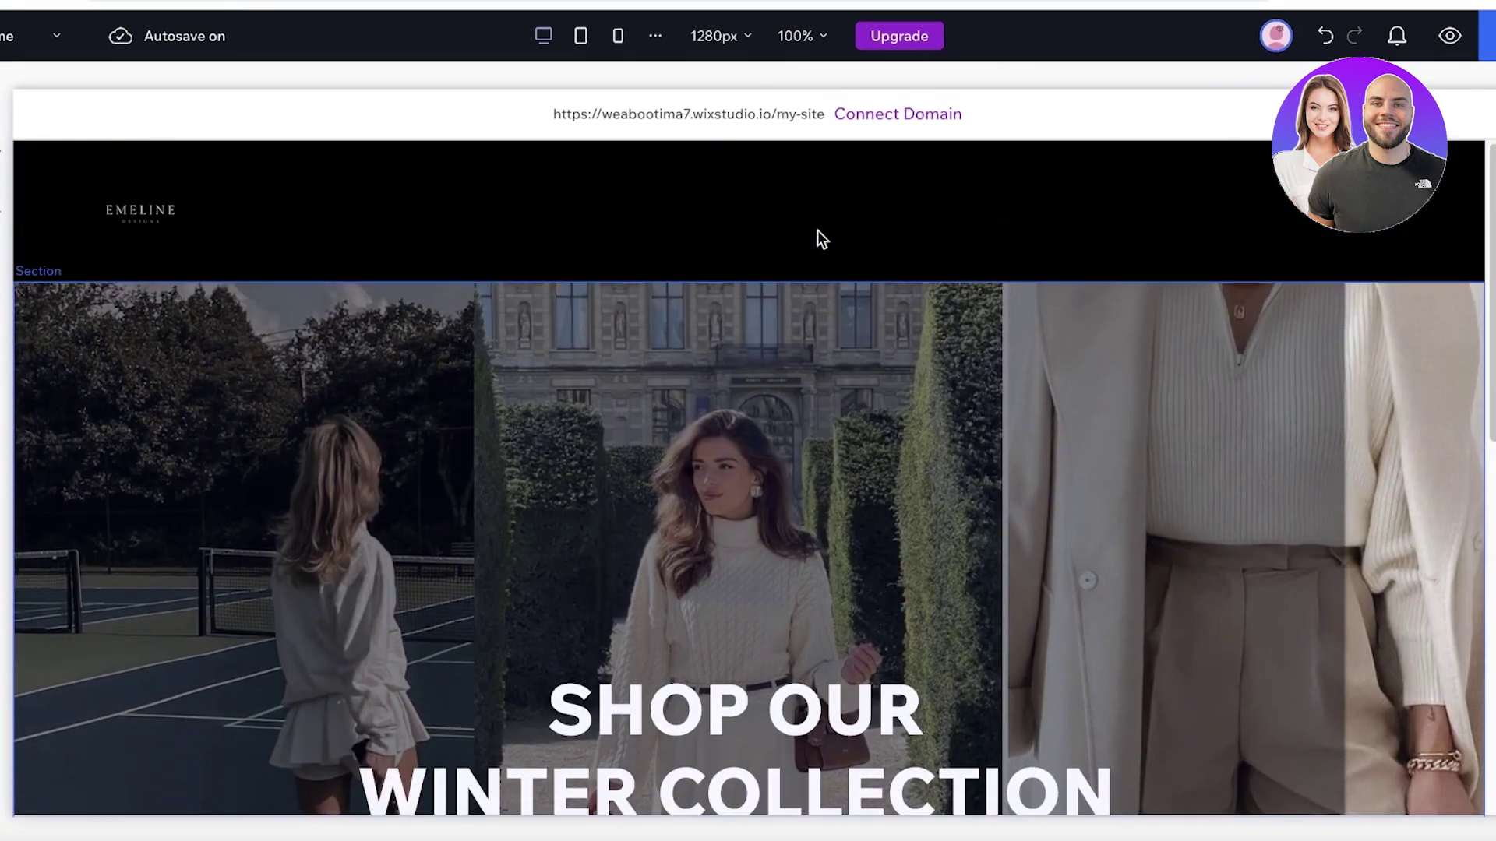
scroll(432, 196, down, 3)
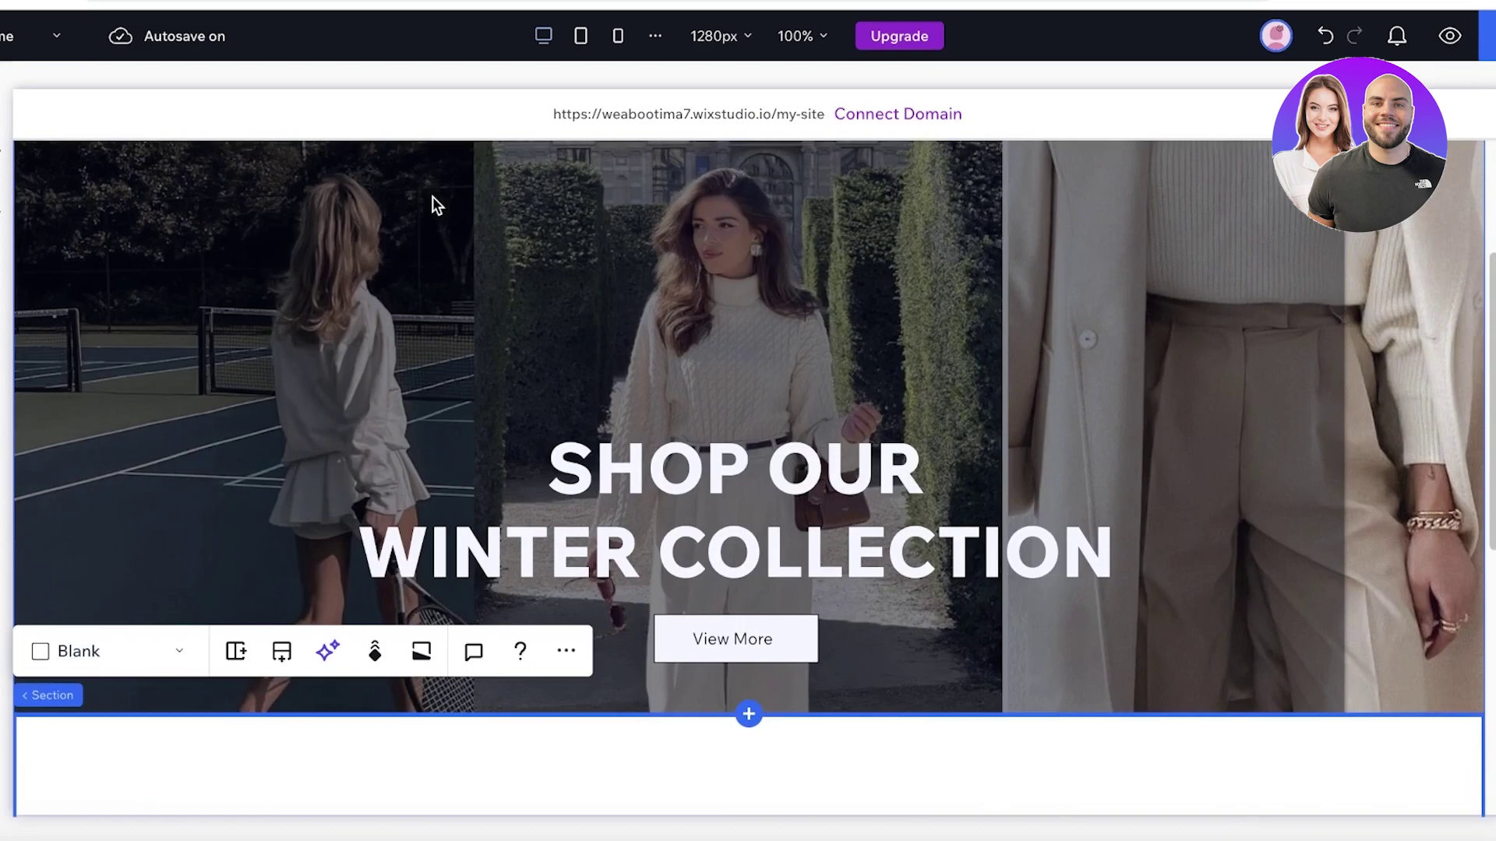
scroll(321, 255, up, 3)
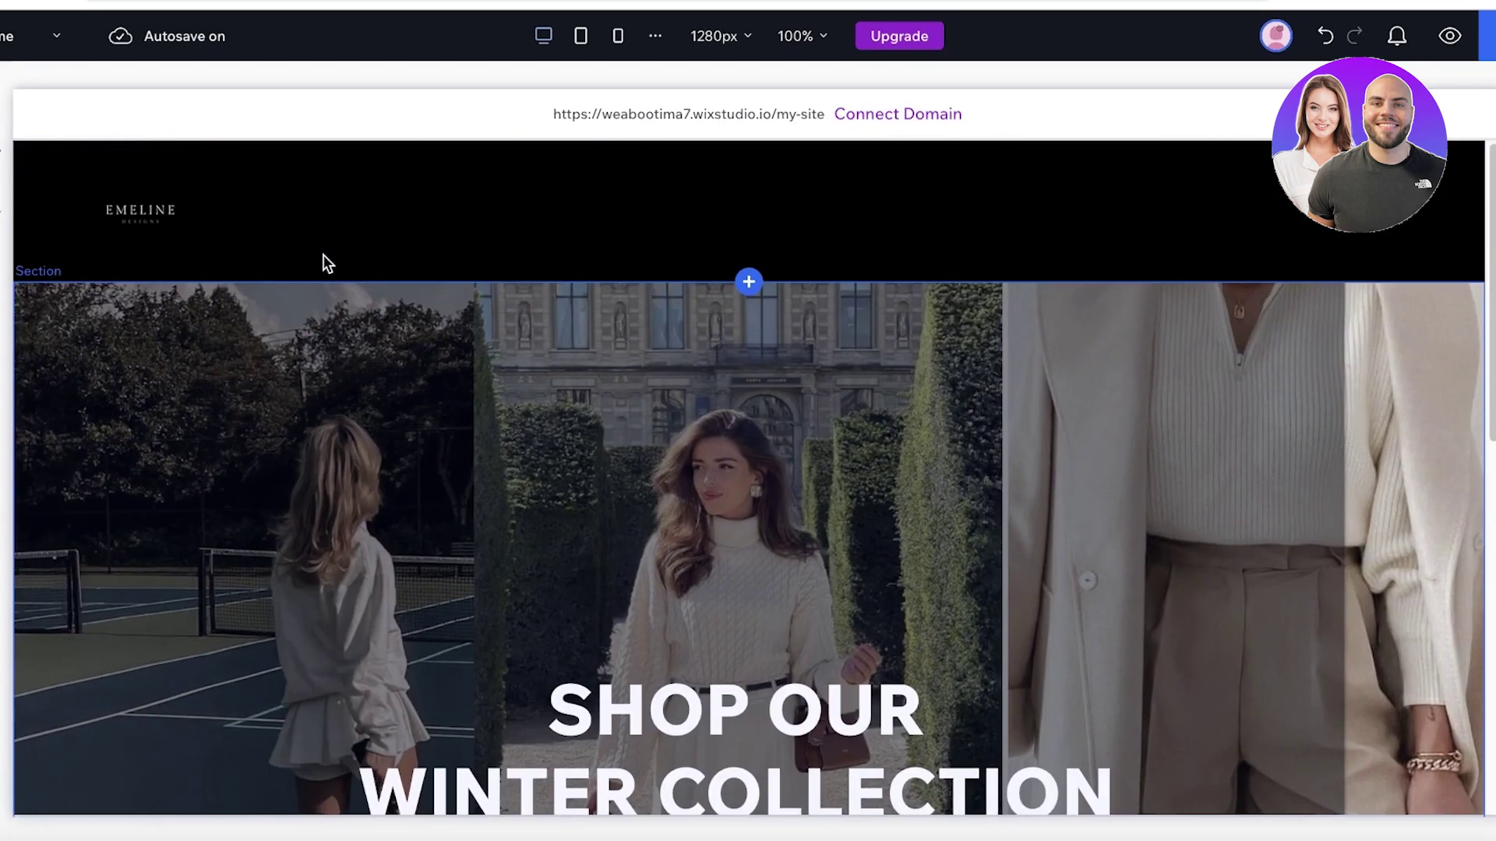
scroll(759, 425, down, 3)
scroll(760, 428, up, 3)
click(758, 421)
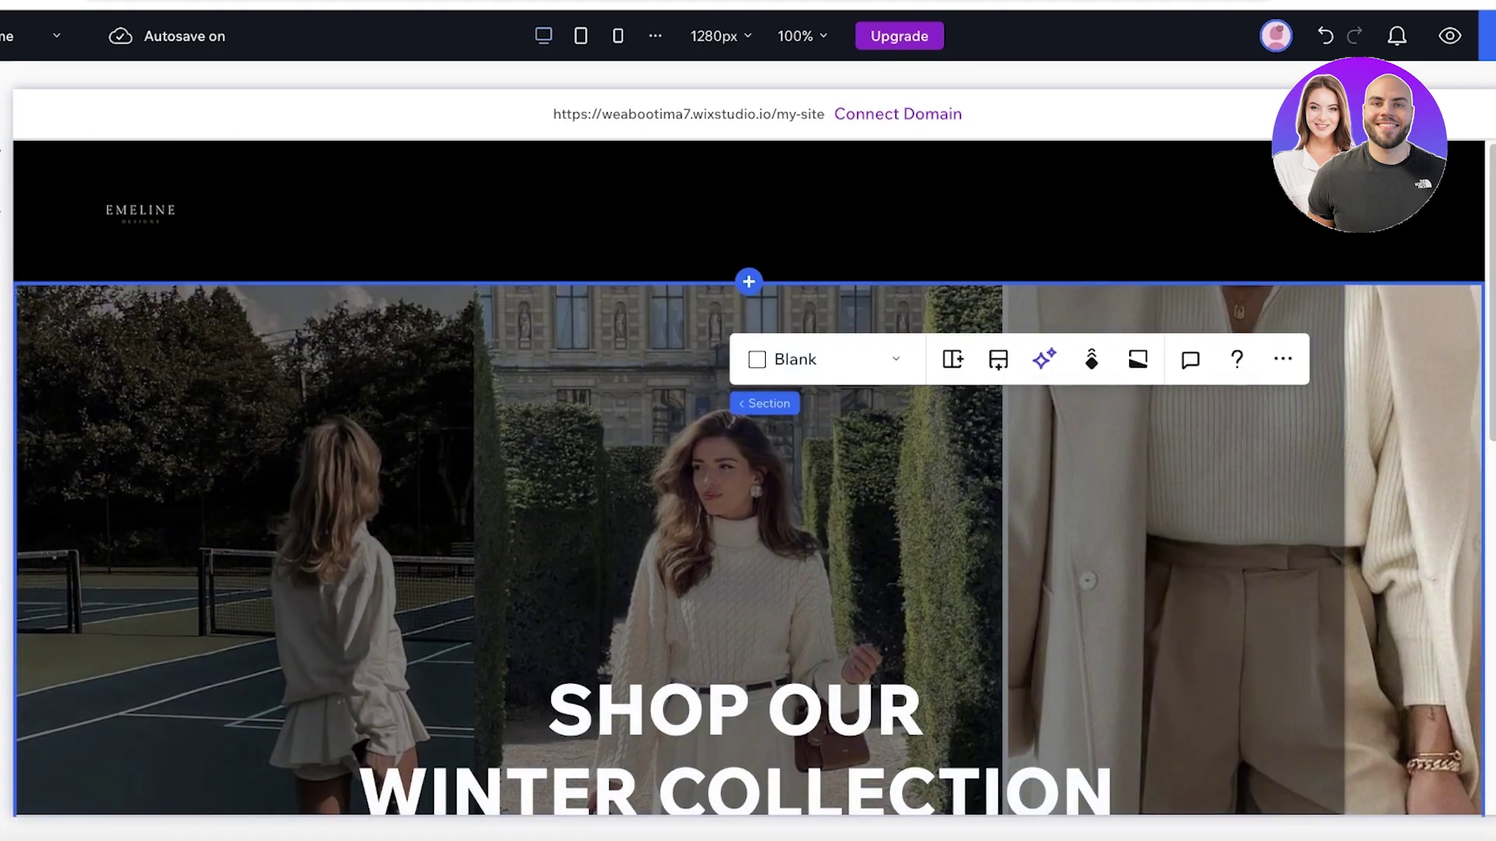
scroll(748, 479, down, 3)
scroll(748, 479, up, 3)
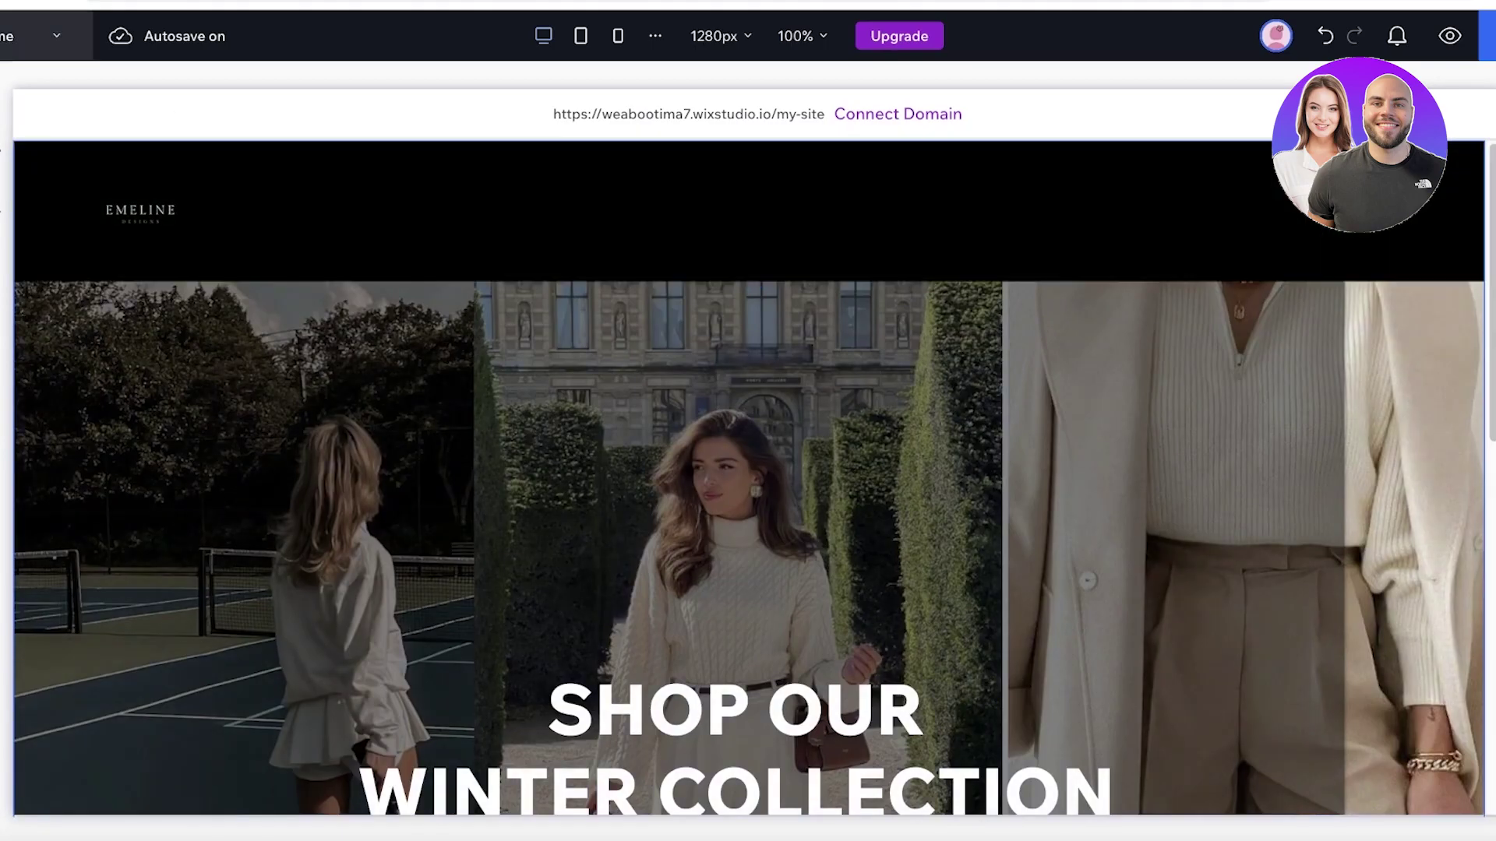